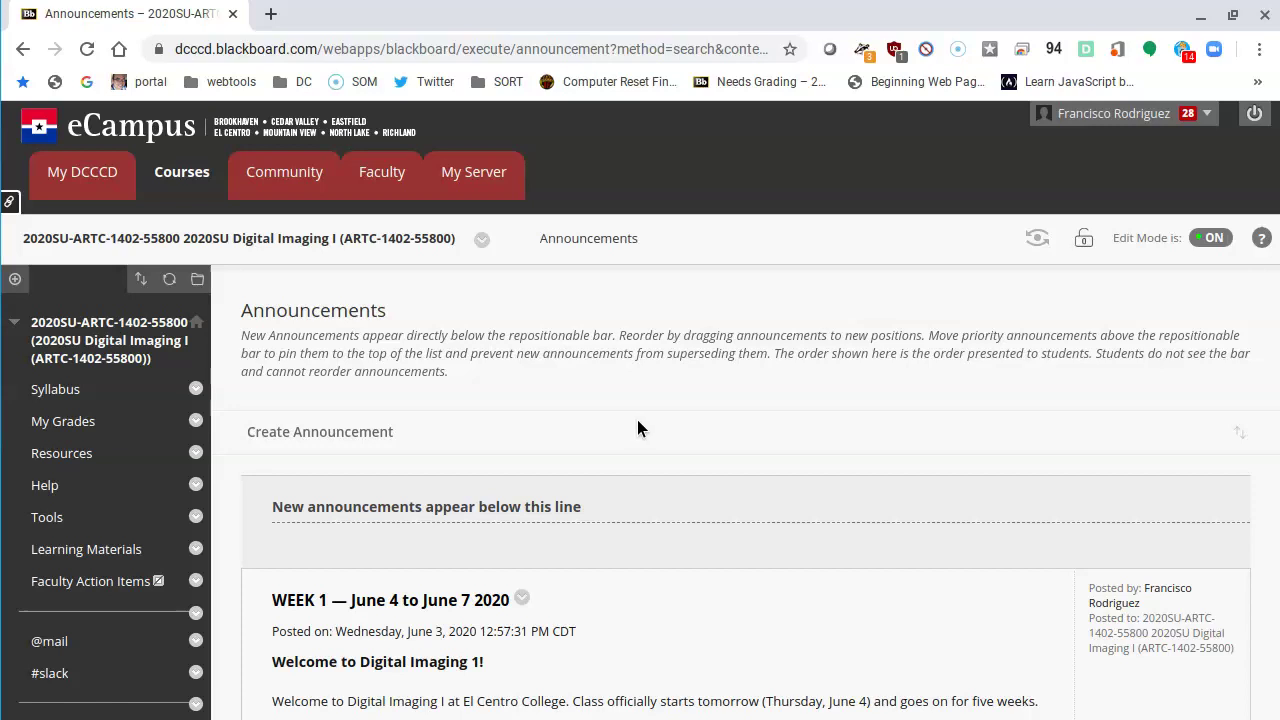
- Browse the Blackboard course page and start creating a new course announcement
scroll(638, 428, "down", 2)
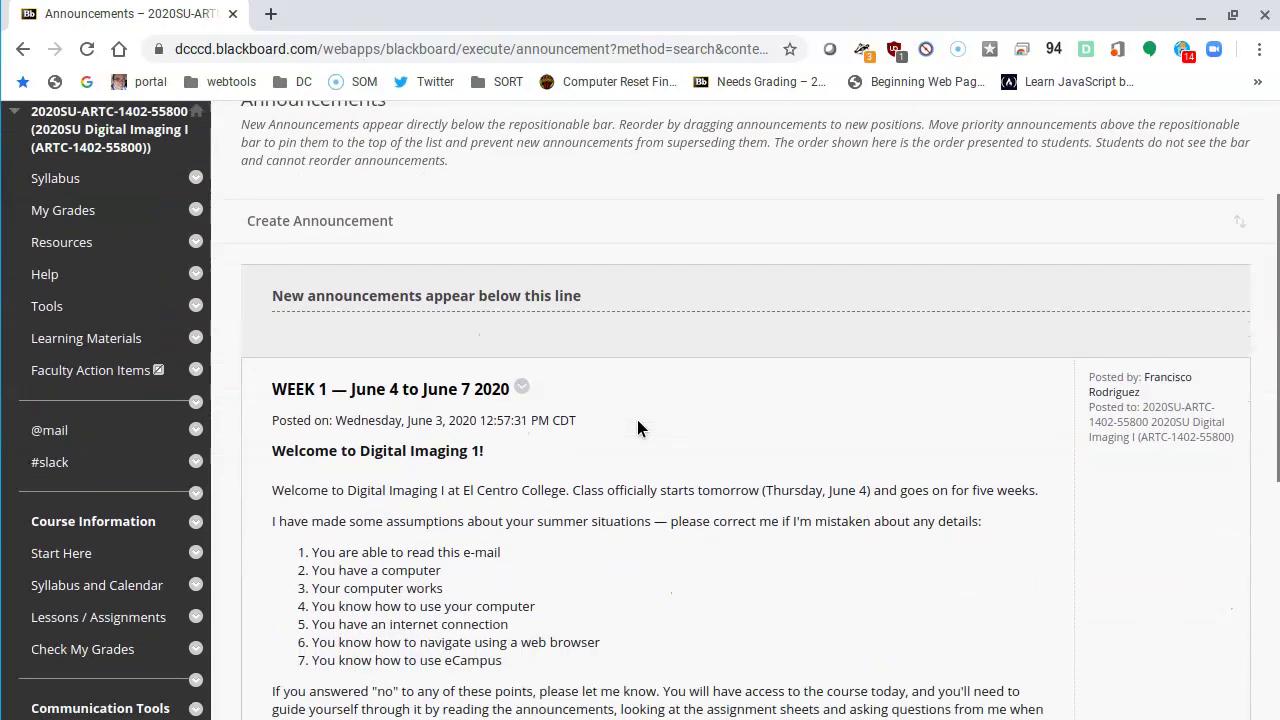
scroll(637, 420, "up", 3)
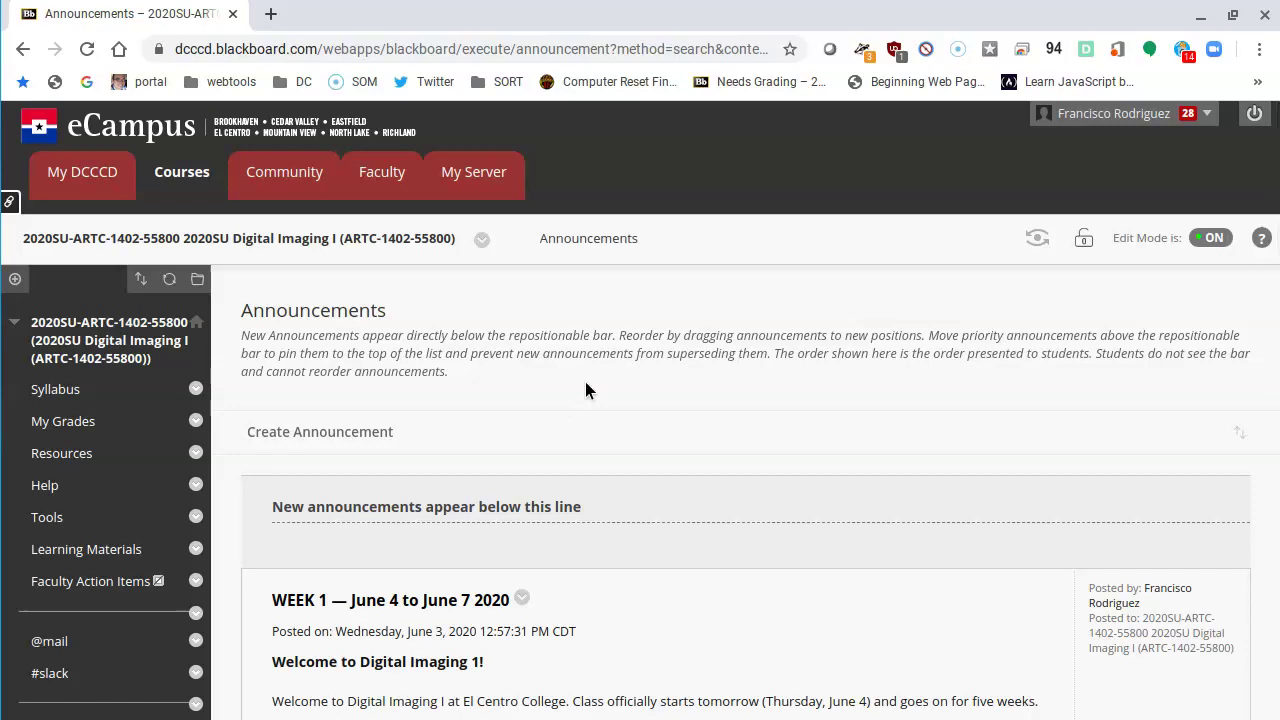
left_click(313, 441)
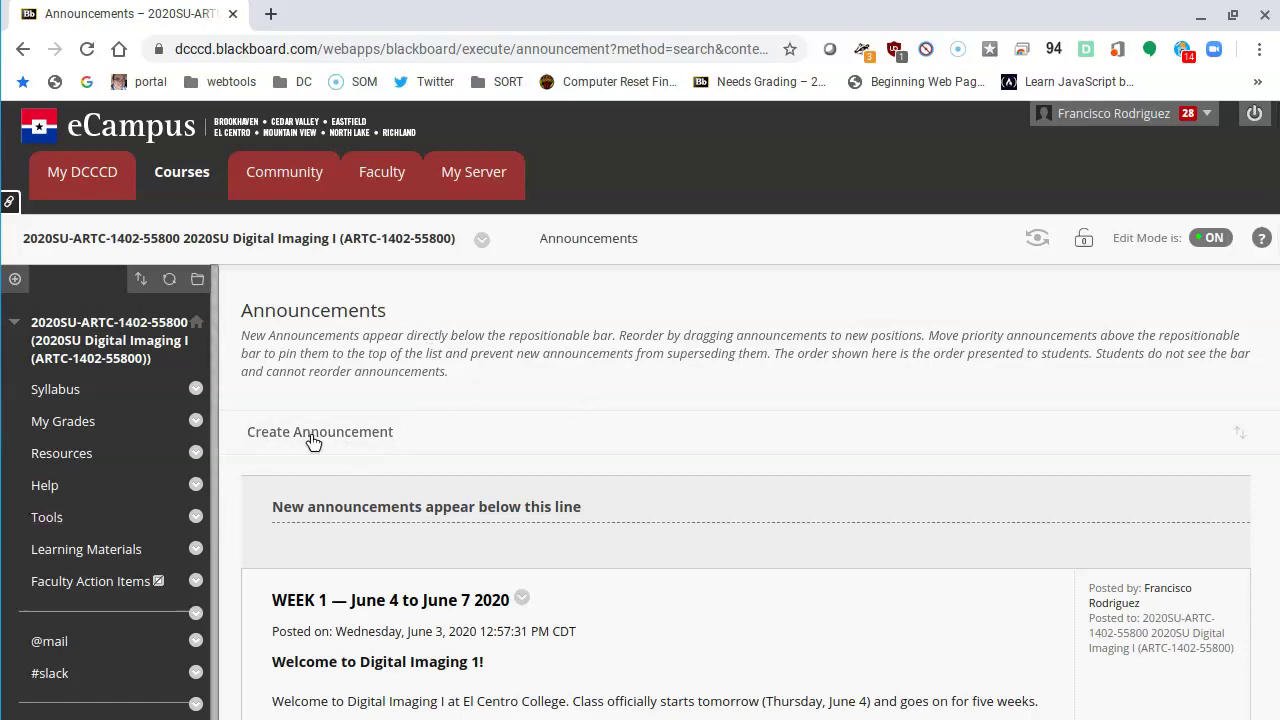
scroll(466, 447, "down", 3)
scroll(466, 452, "down", 2)
- Go to WEEK 1 Lessons / Assignments at 01.3 and launch photopea.com in a new tab
left_click(133, 560)
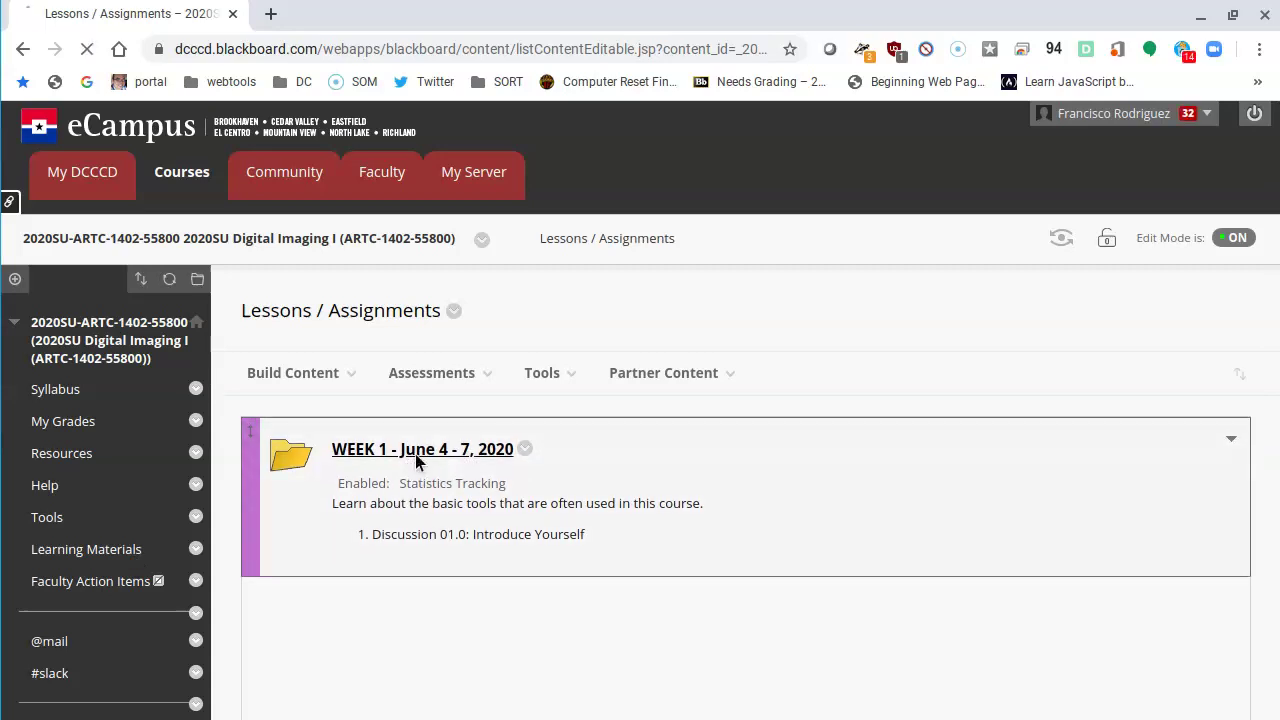
scroll(341, 545, "down", 8)
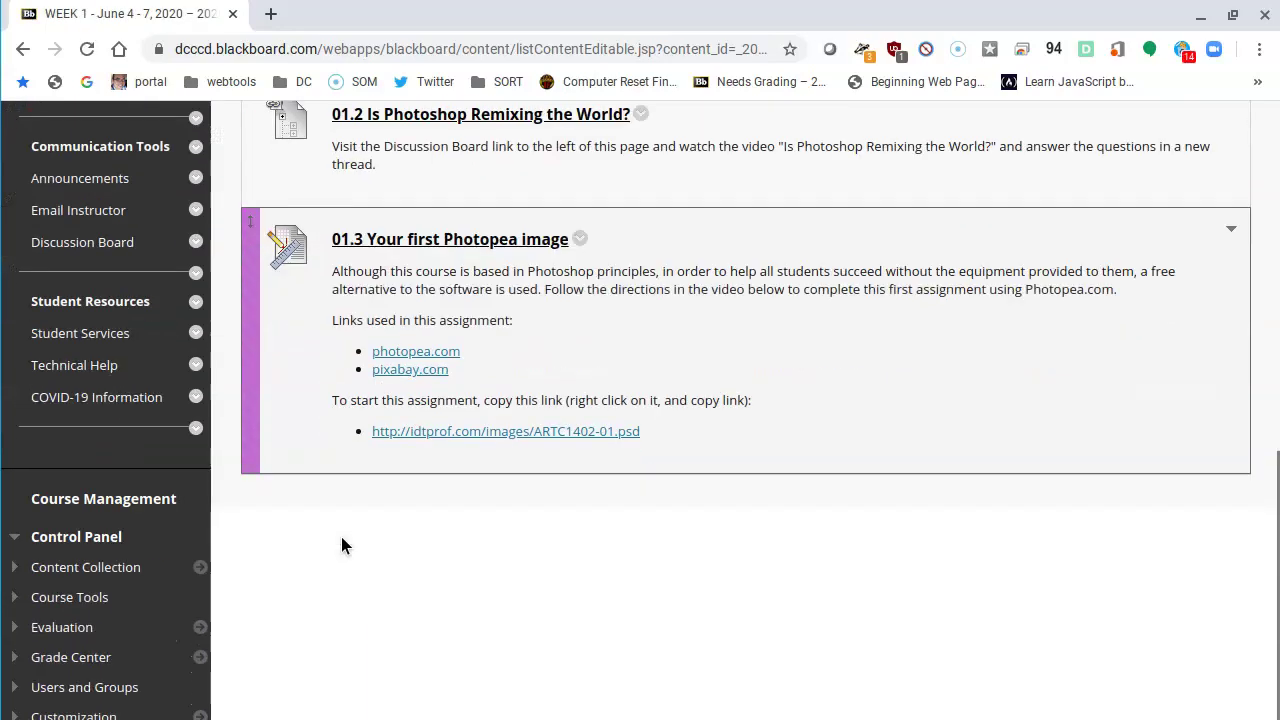
scroll(489, 462, "up", 1)
scroll(489, 467, "up", 2)
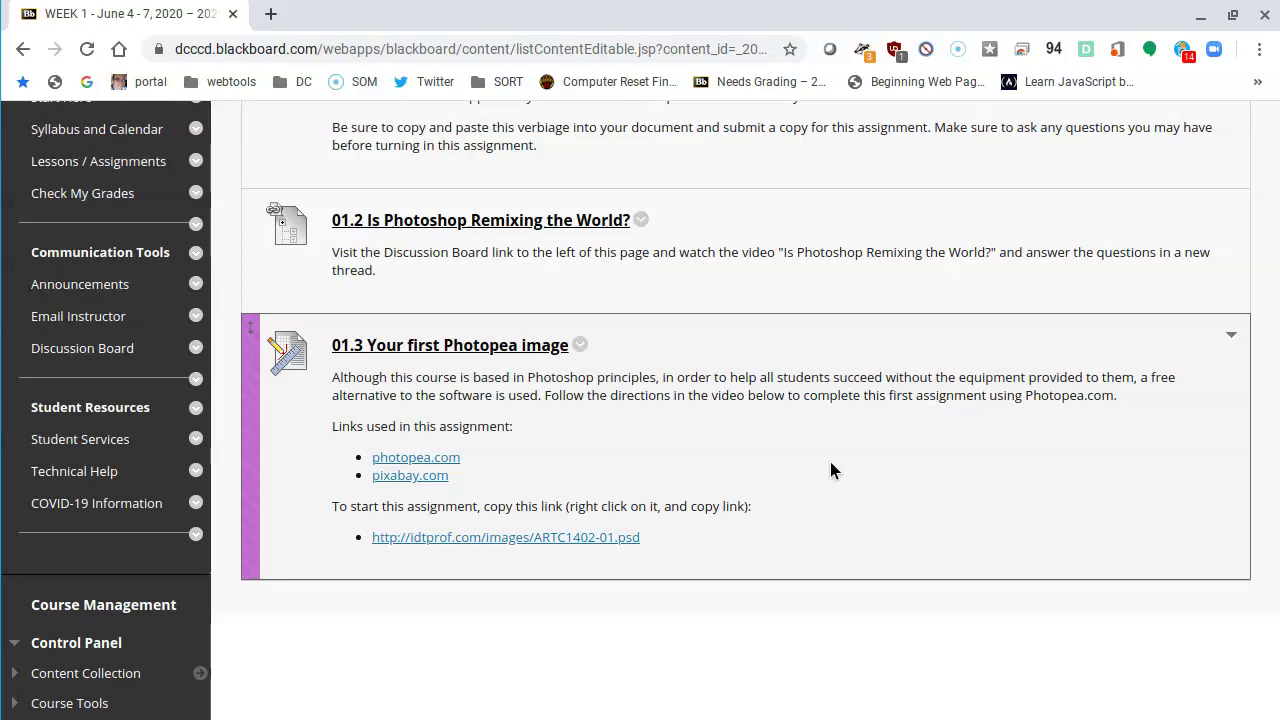
left_click(424, 464)
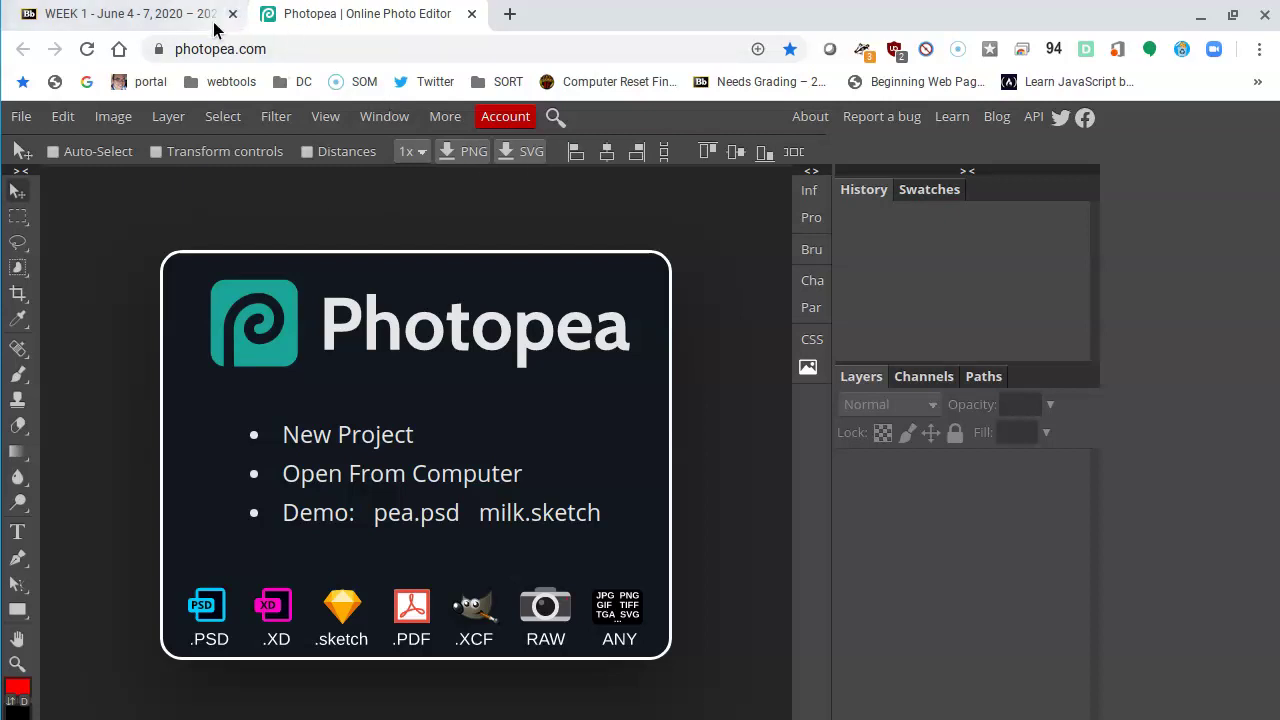
- Copy the link address of ARTC1402-01.psd from the 01.3 assignment page
left_click(180, 14)
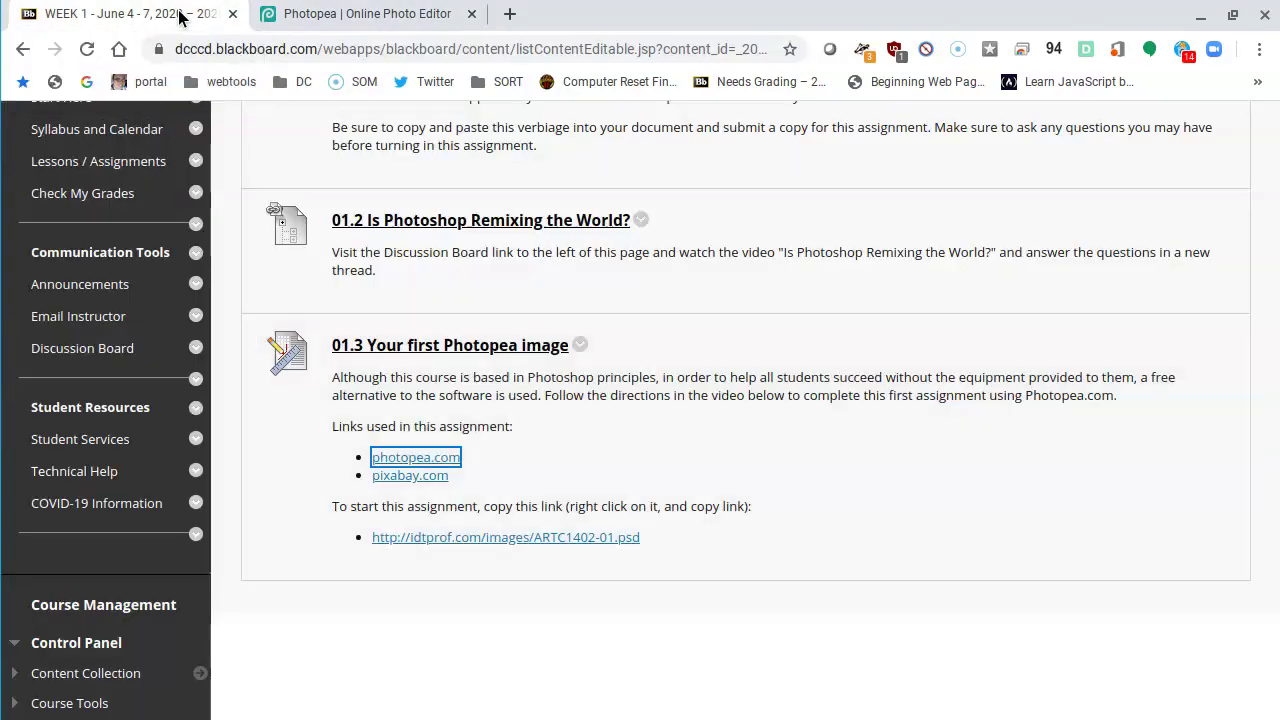
right_click(502, 548)
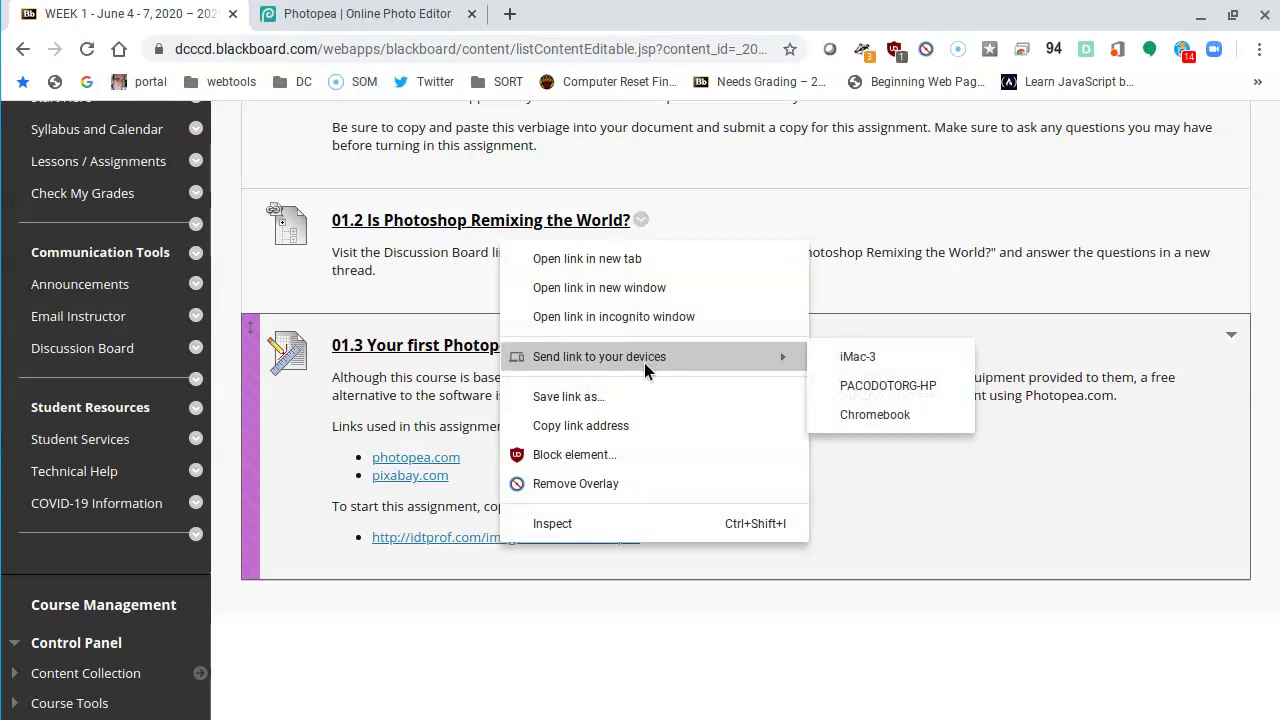
left_click(612, 426)
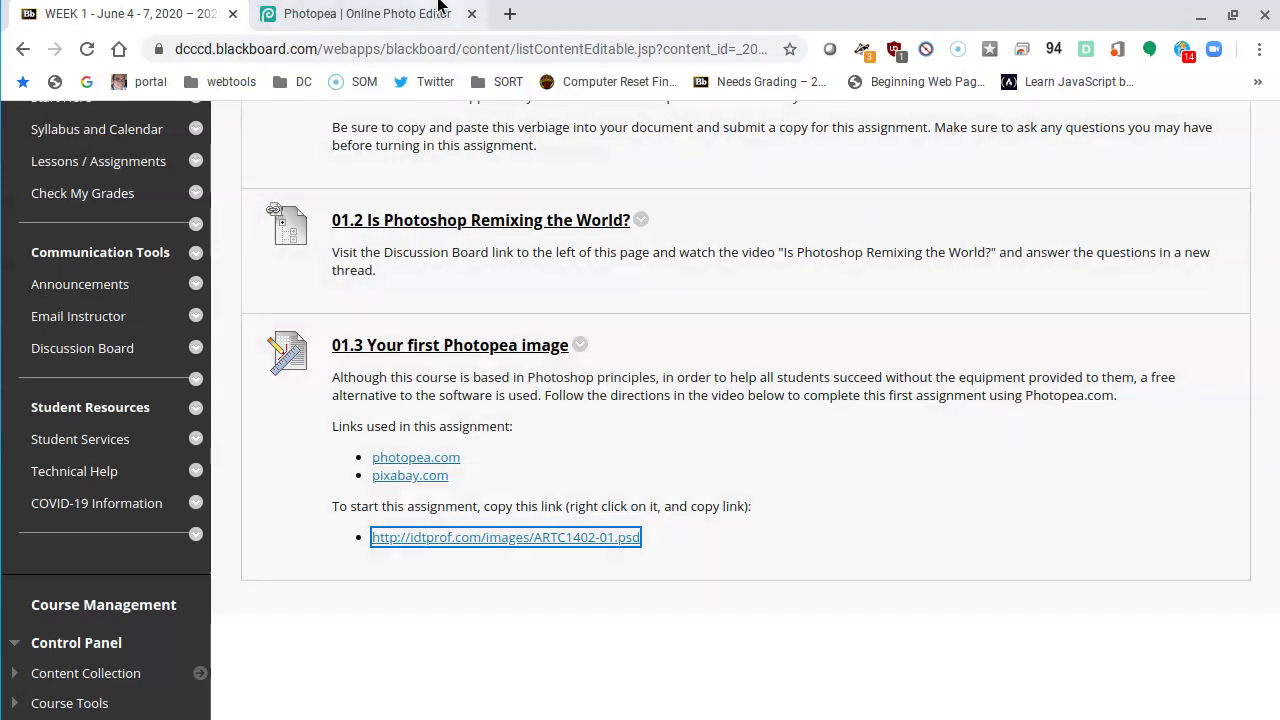
- In Photopea, paste the ARTC1402-01.psd link into File > Open from URL and load it
left_click(386, 22)
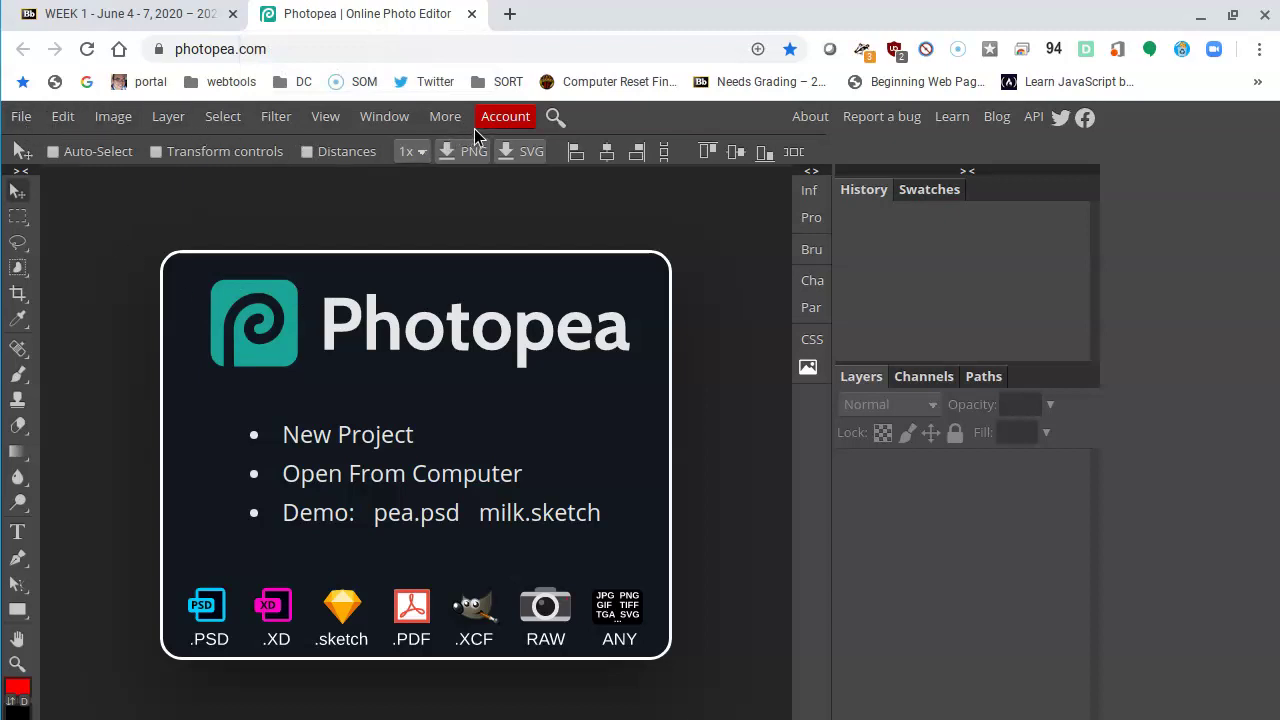
left_click(22, 120)
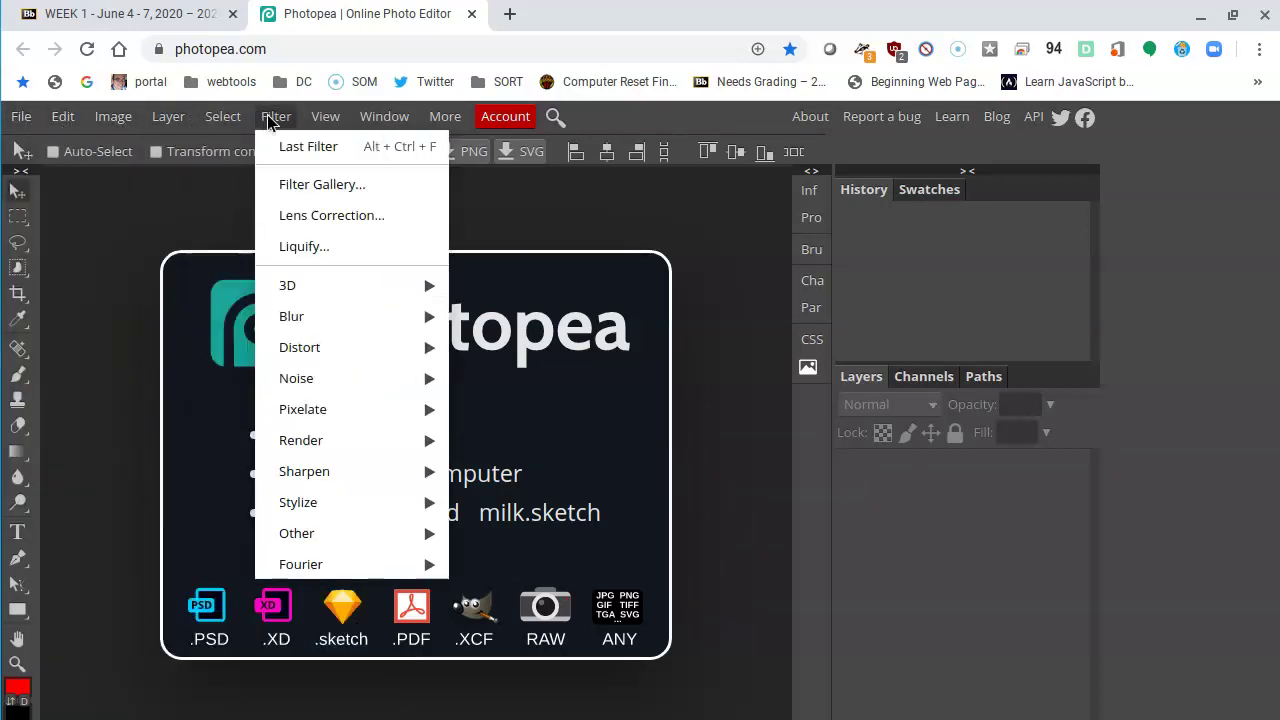
mouse_move(390, 118)
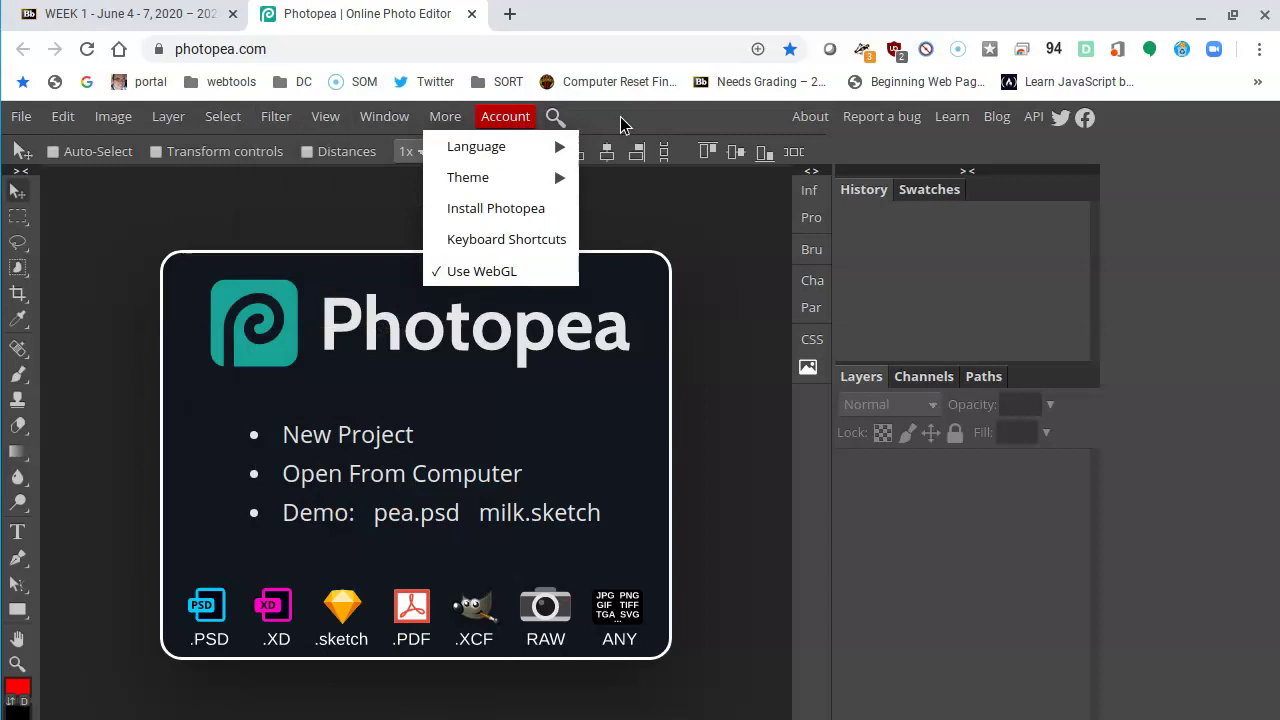
left_click(615, 122)
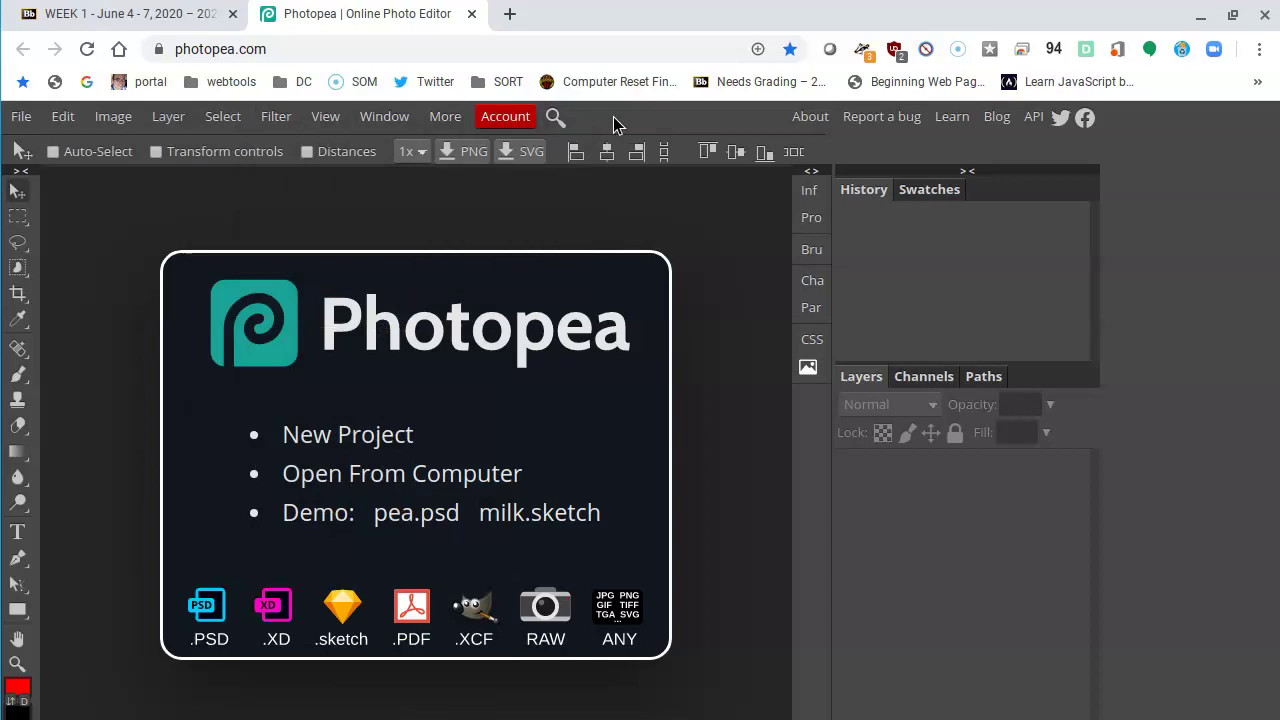
left_click(26, 125)
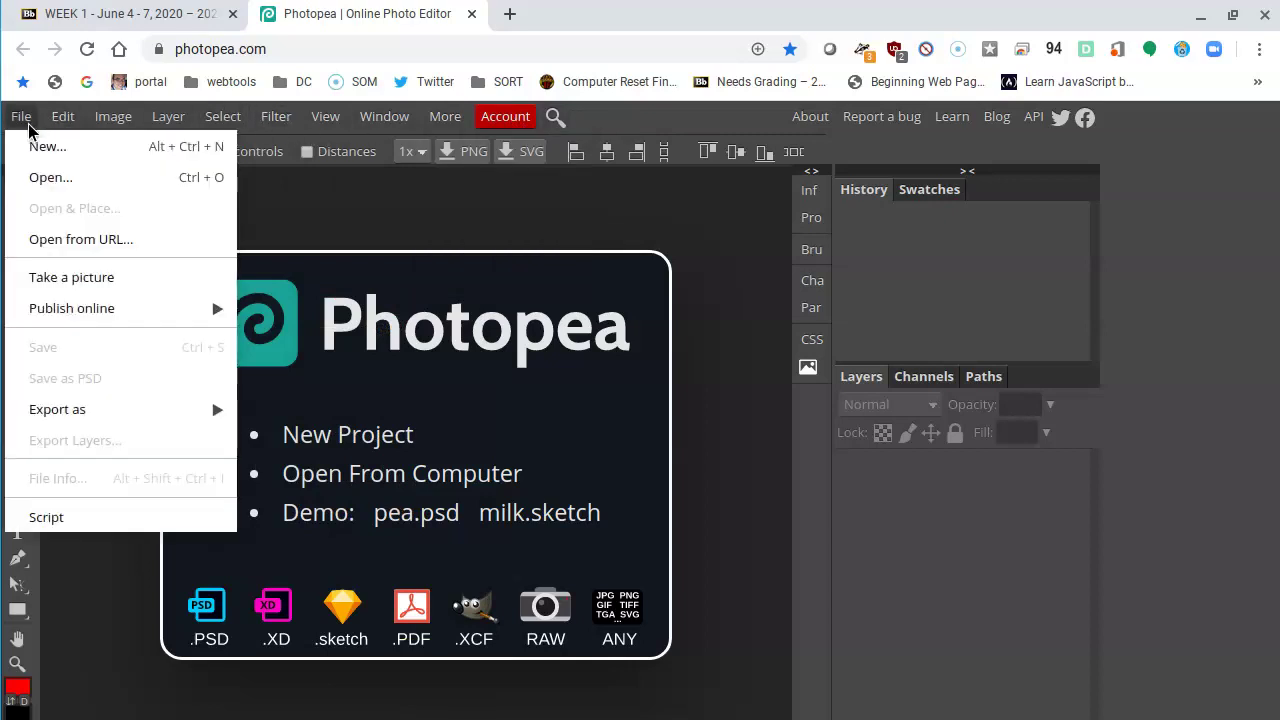
left_click(97, 242)
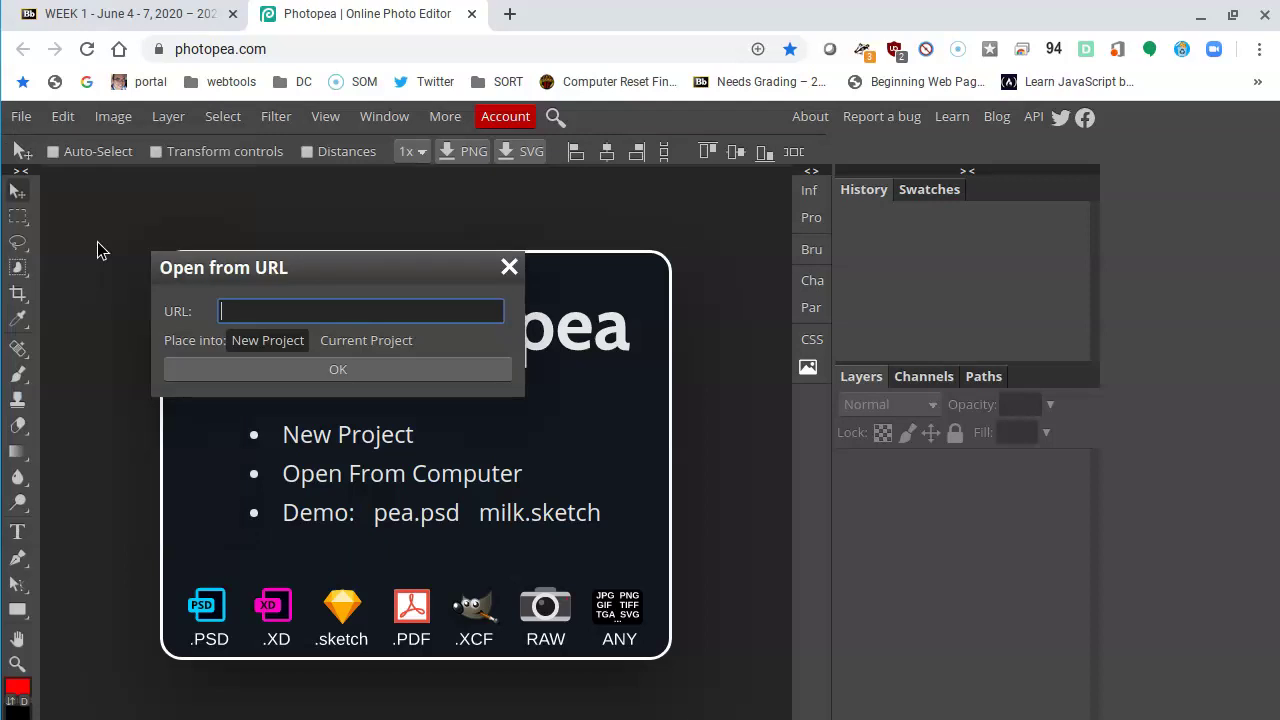
right_click(238, 310)
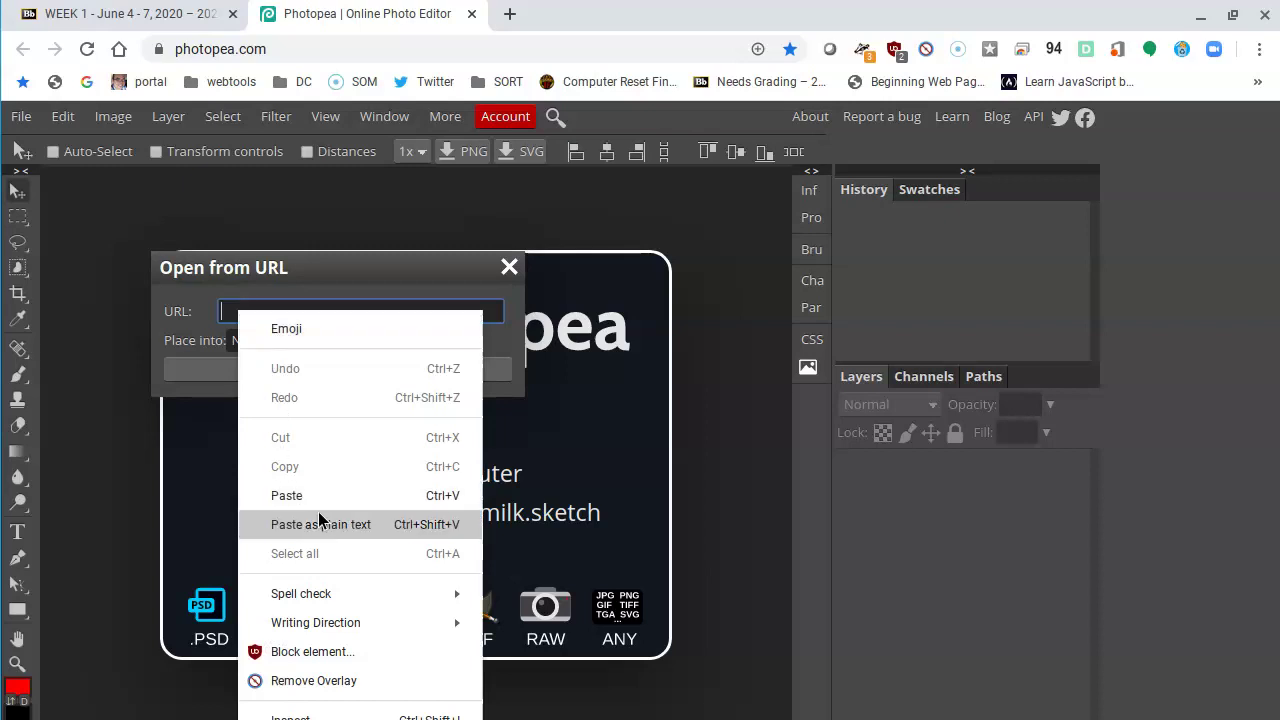
left_click(460, 495)
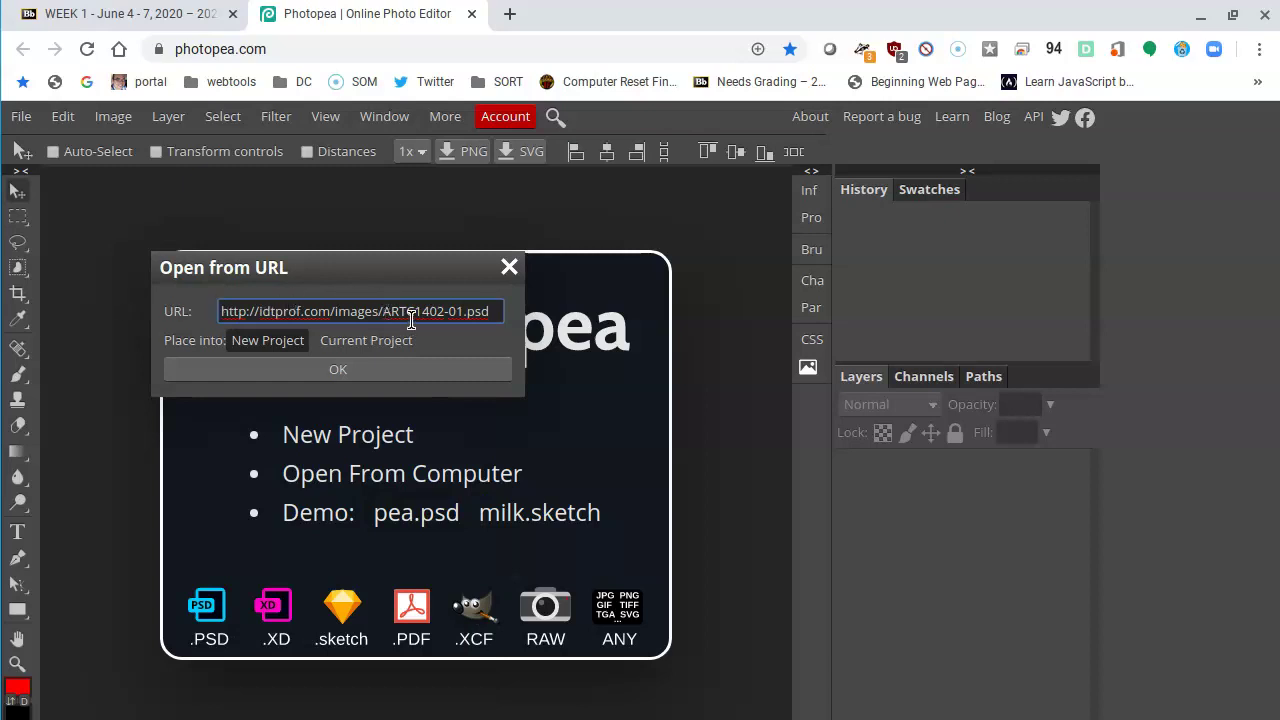
left_click(396, 375)
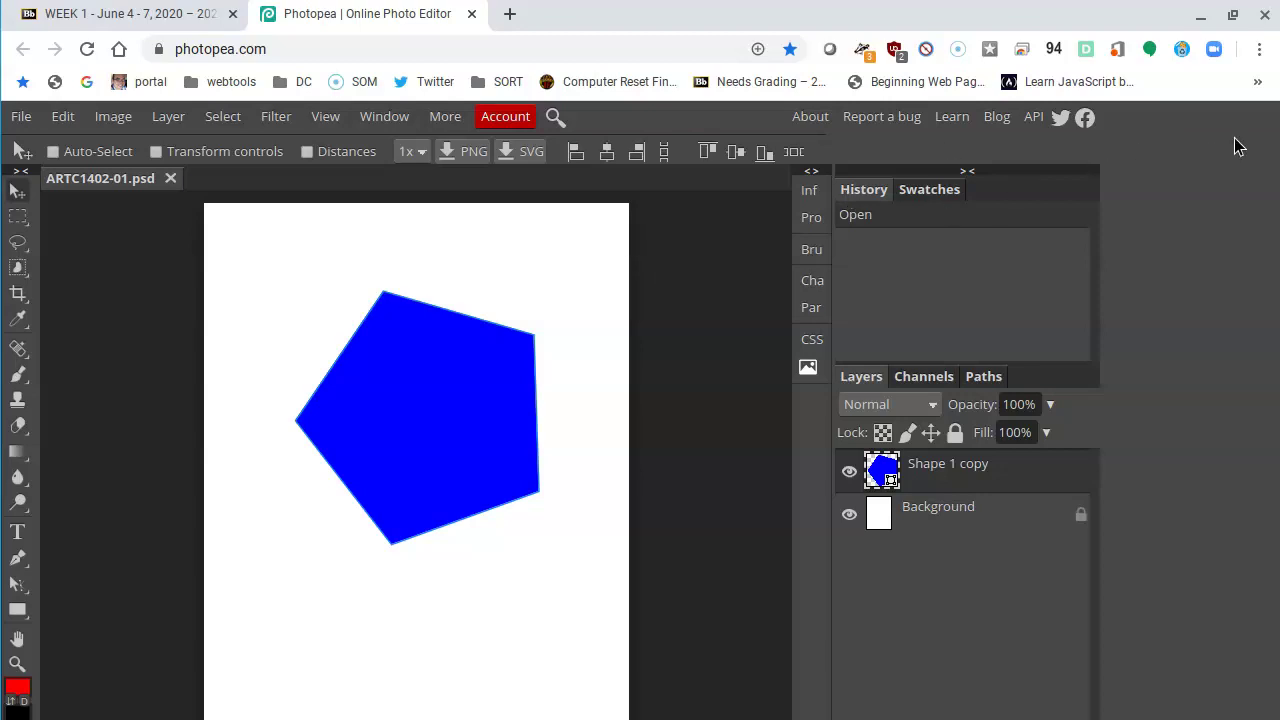
- Restore the browser window, nudge it up and make it slightly taller
left_click(1235, 20)
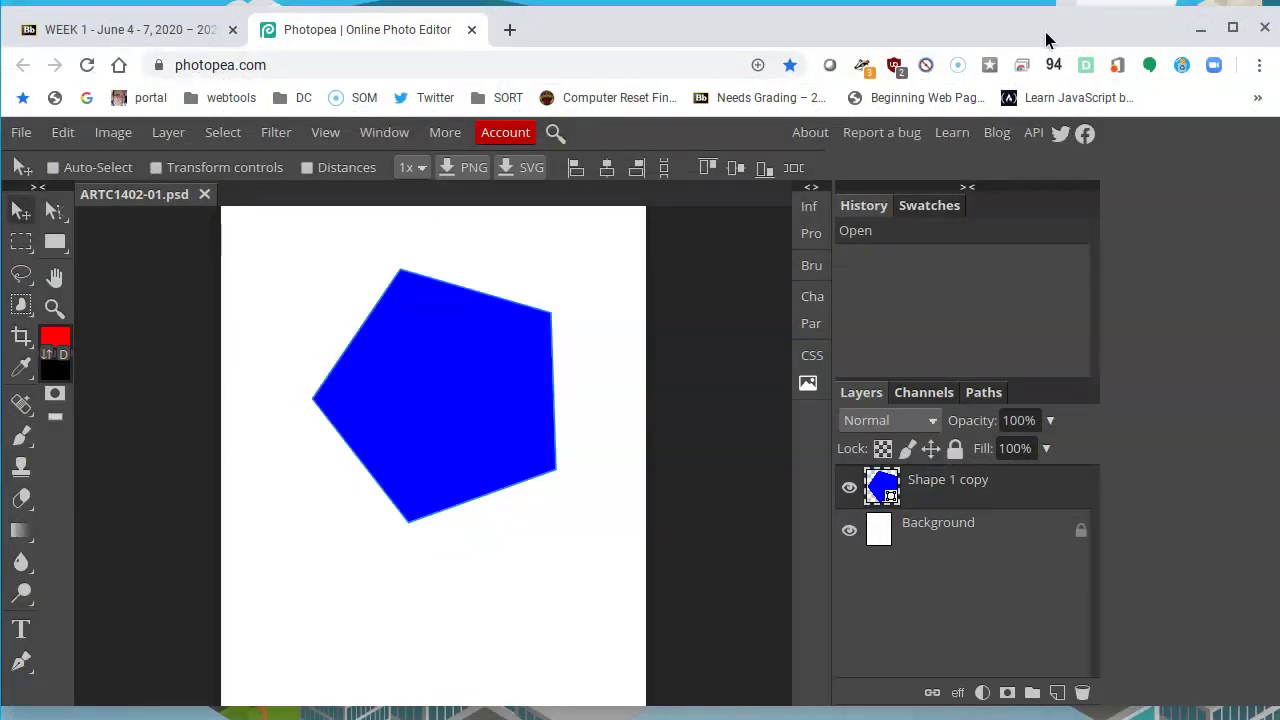
left_click_drag(1048, 40, 1038, 37)
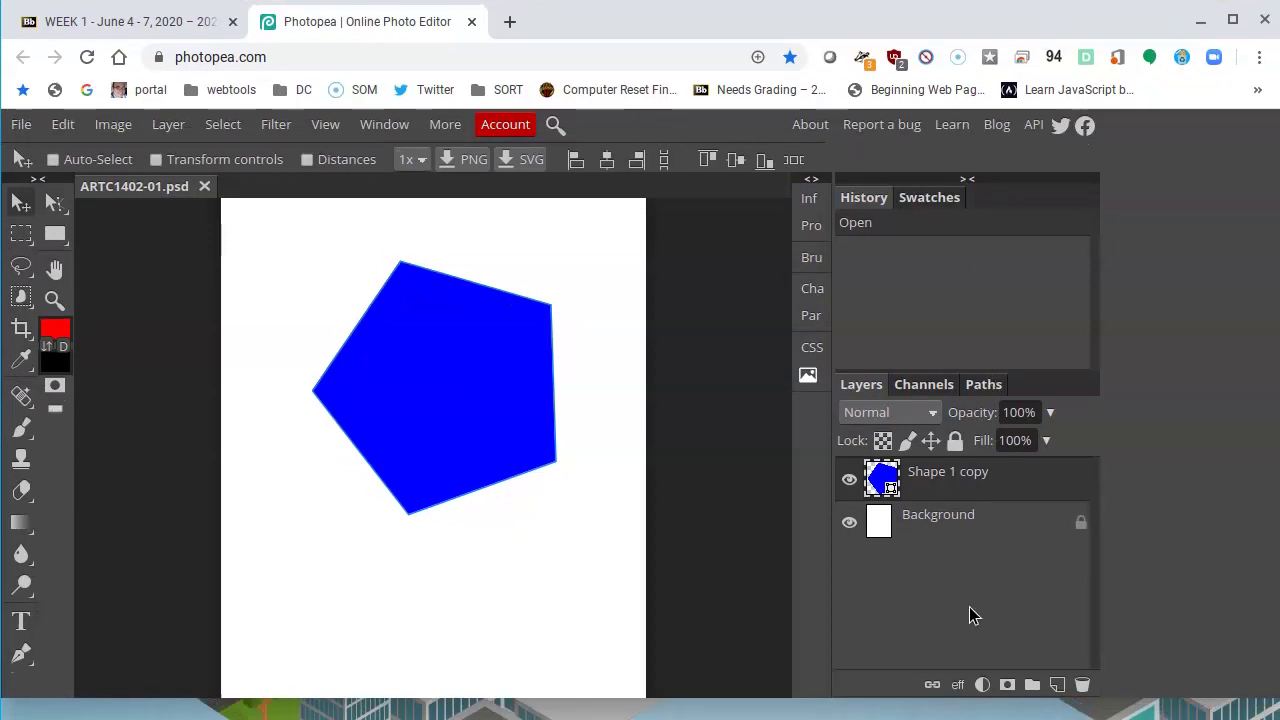
left_click_drag(935, 696, 772, 714)
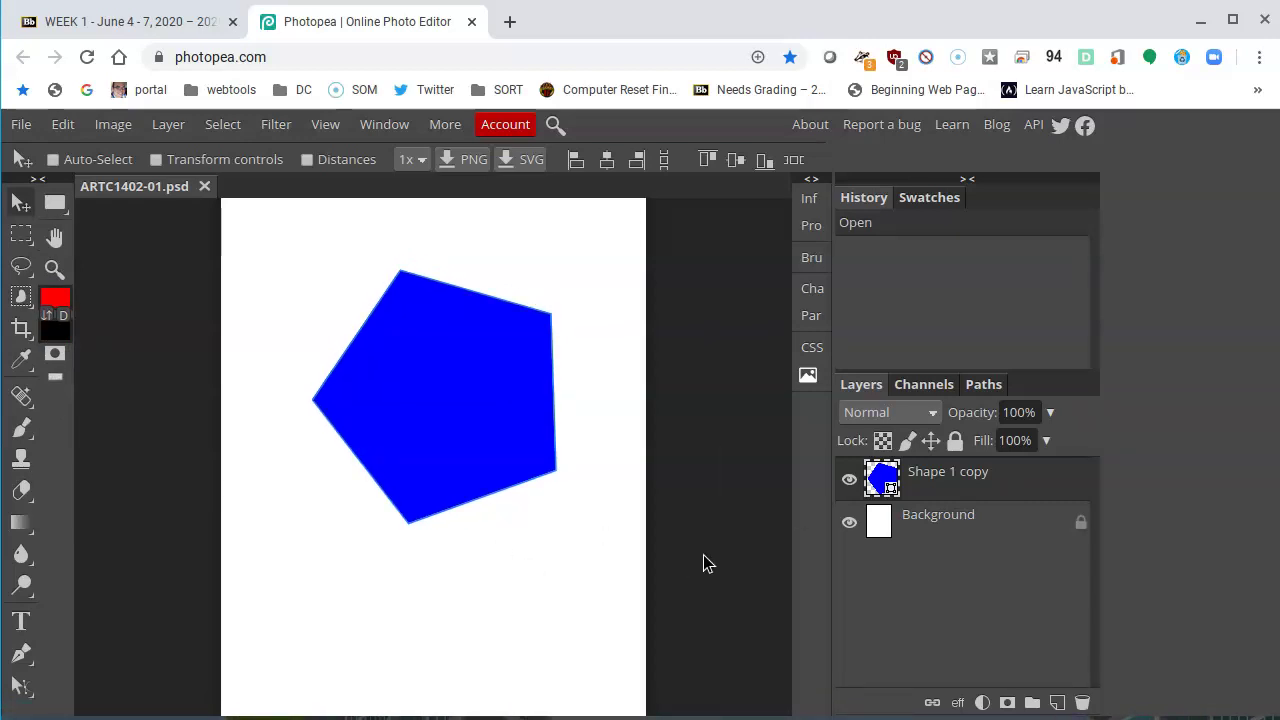
- Zoom the page view out and back in with Ctrl+minus and Ctrl+plus
key("ctrl+minus")
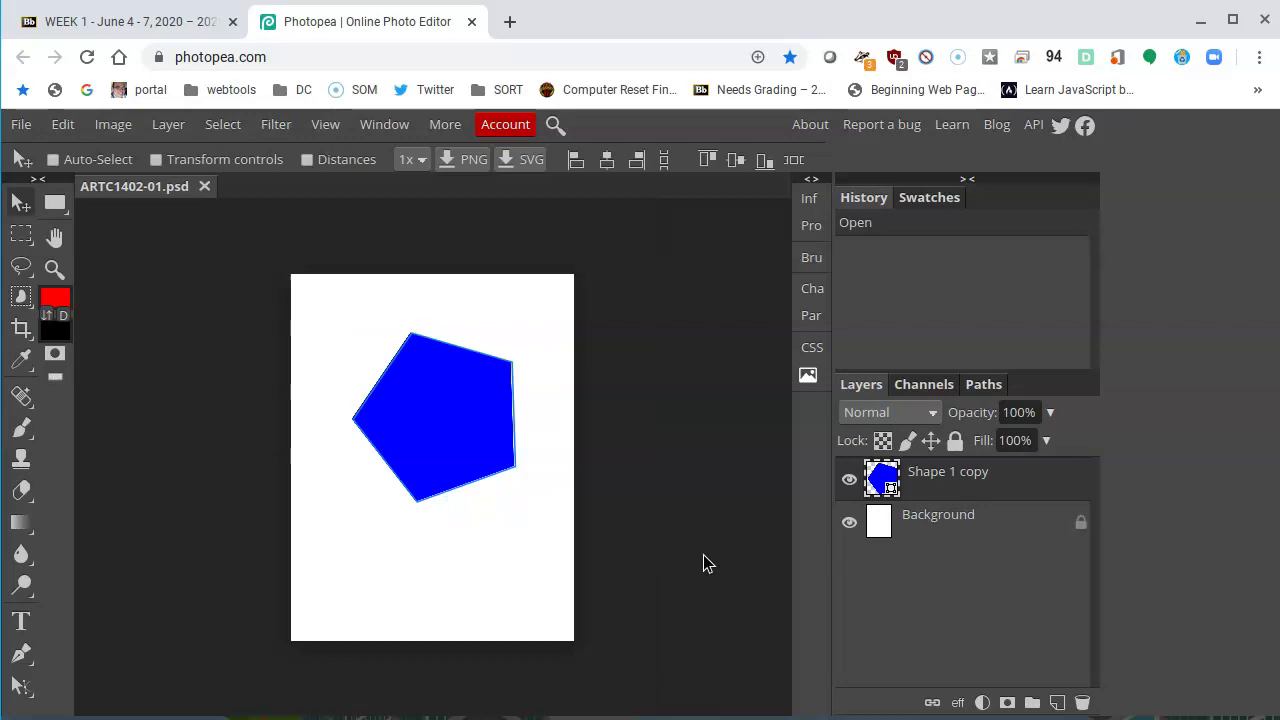
key("ctrl+minus")
key("ctrl+minus")
key("ctrl+minus")
key("ctrl+plus")
key("ctrl+plus")
key("ctrl+plus")
key("ctrl+plus")
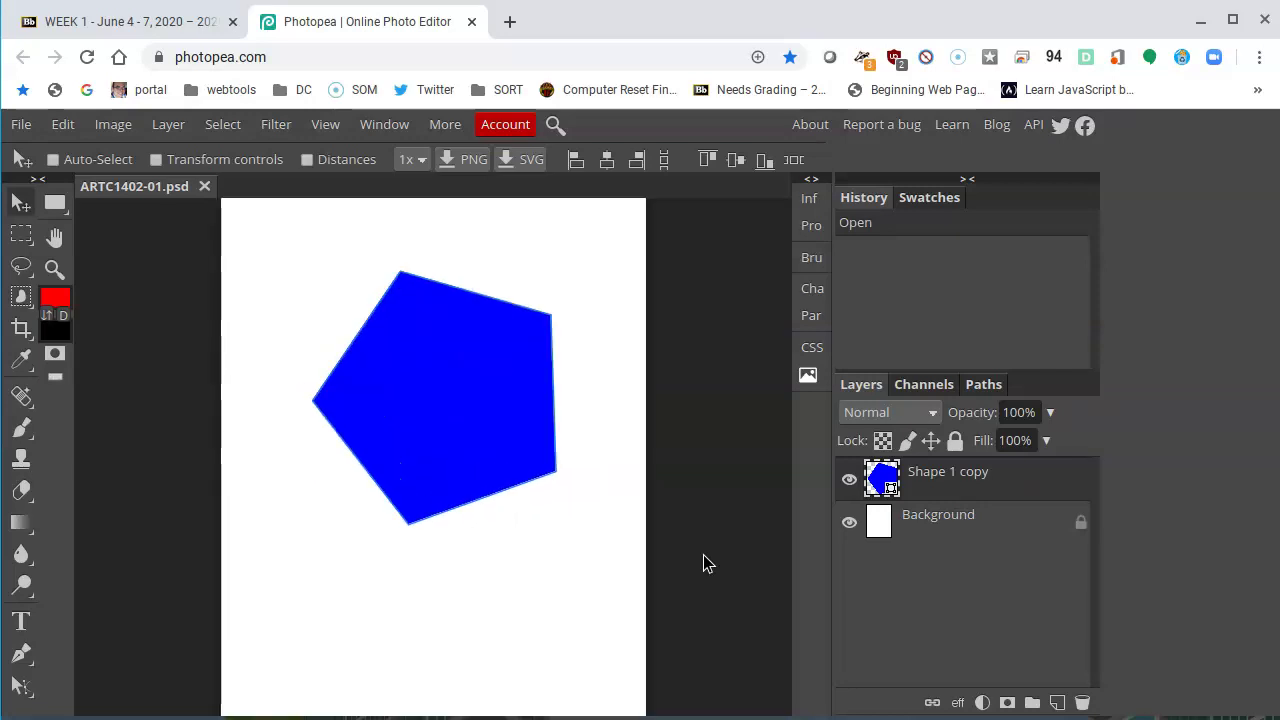
key("ctrl+plus")
key("ctrl+minus")
key("ctrl+minus")
key("ctrl+plus")
key("ctrl+minus")
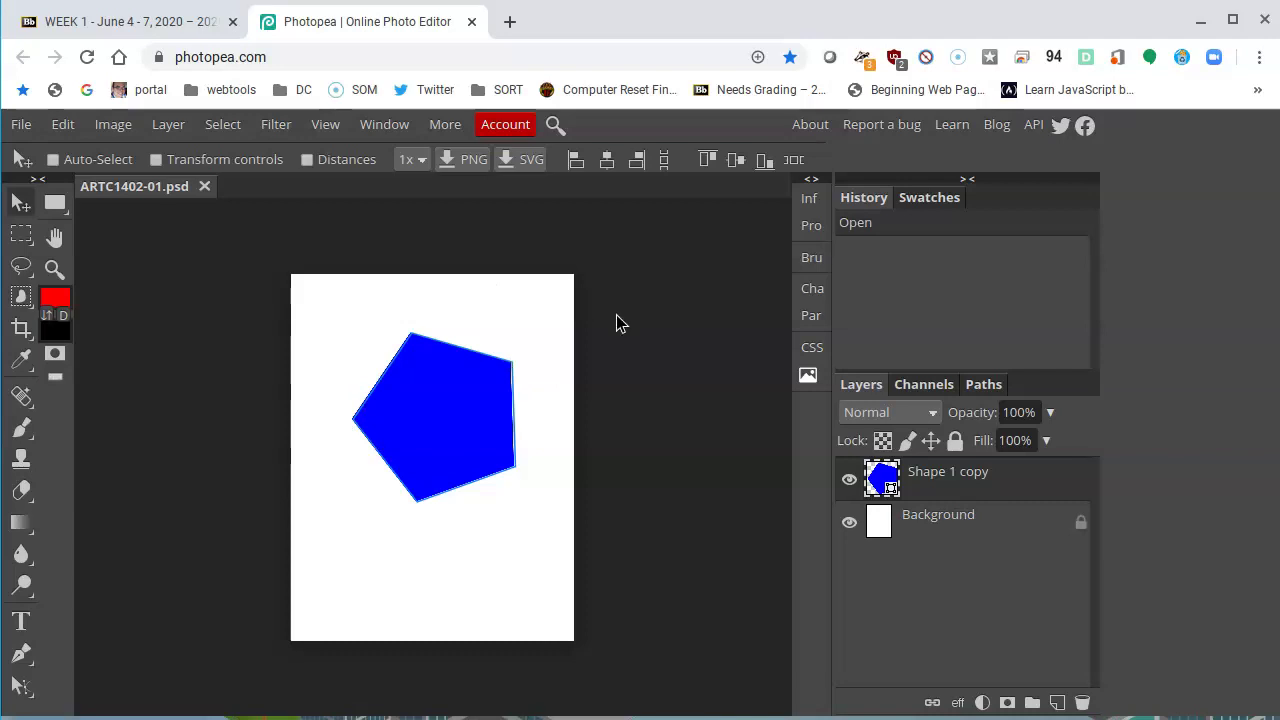
- In Image Size, switch units to inches and apply 8.50 × 11.00 in at 100 DPI
left_click(100, 128)
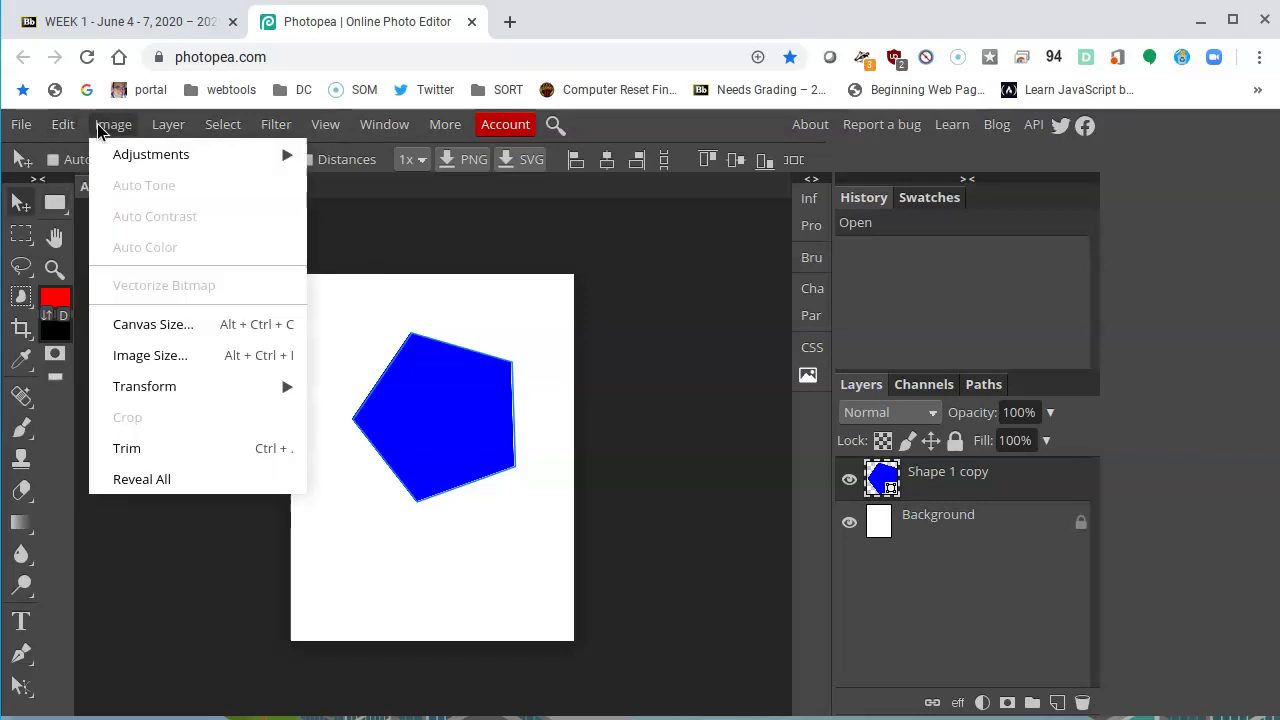
left_click(179, 357)
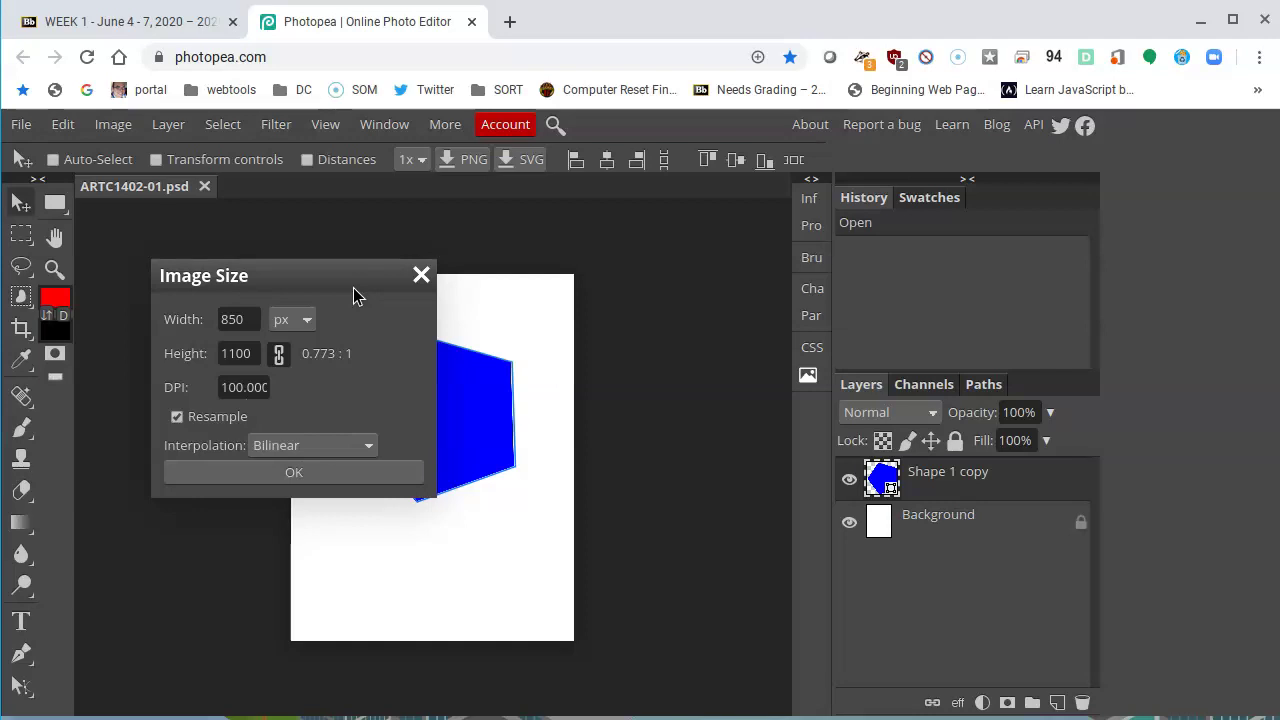
left_click(277, 325)
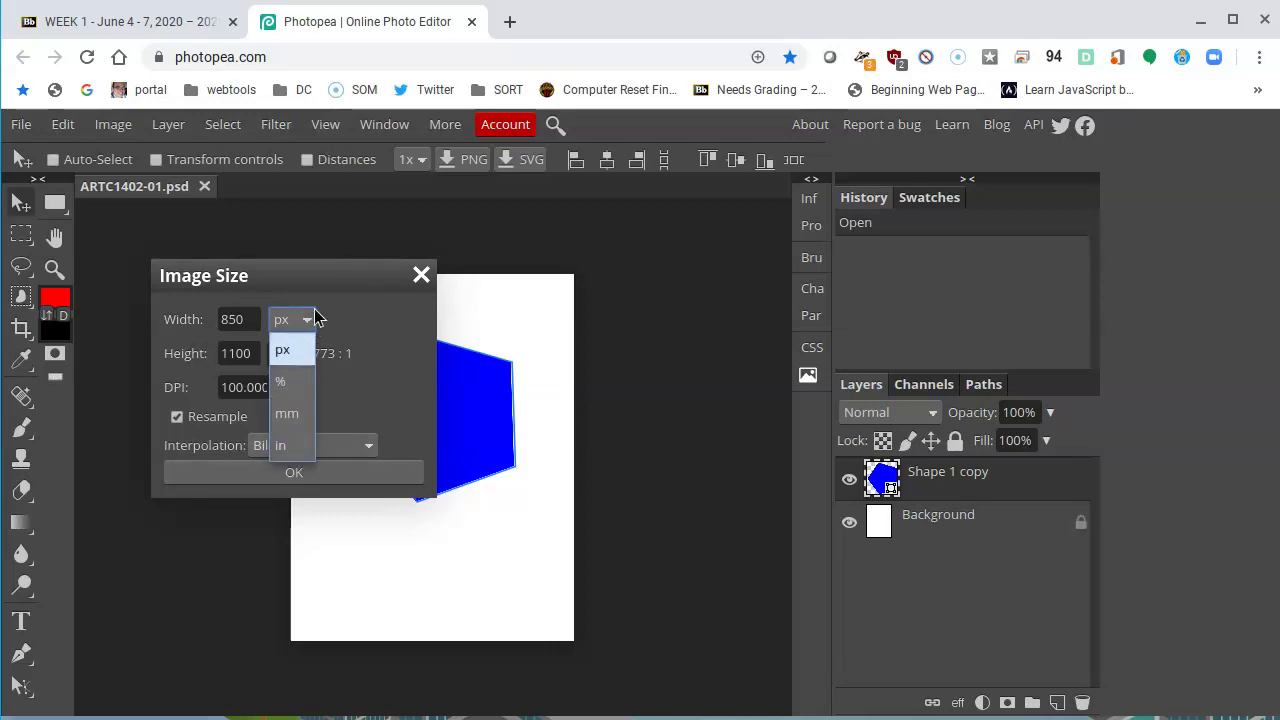
left_click(308, 455)
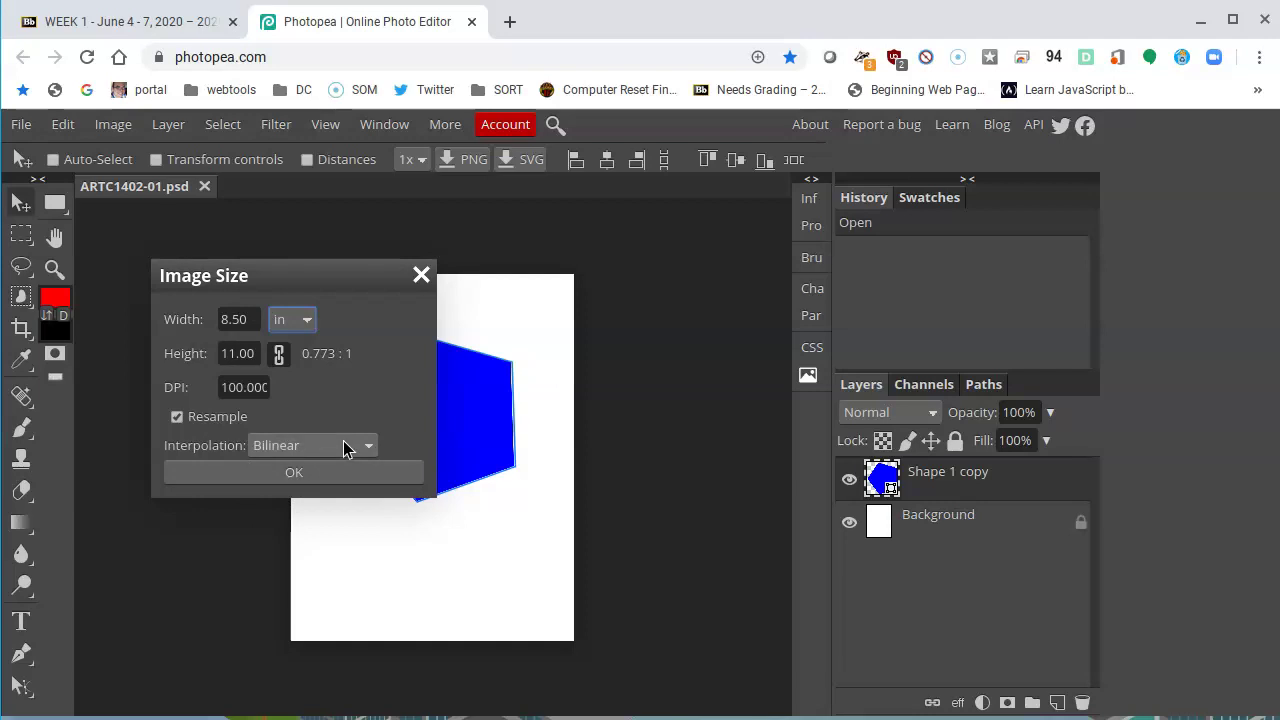
left_click(336, 479)
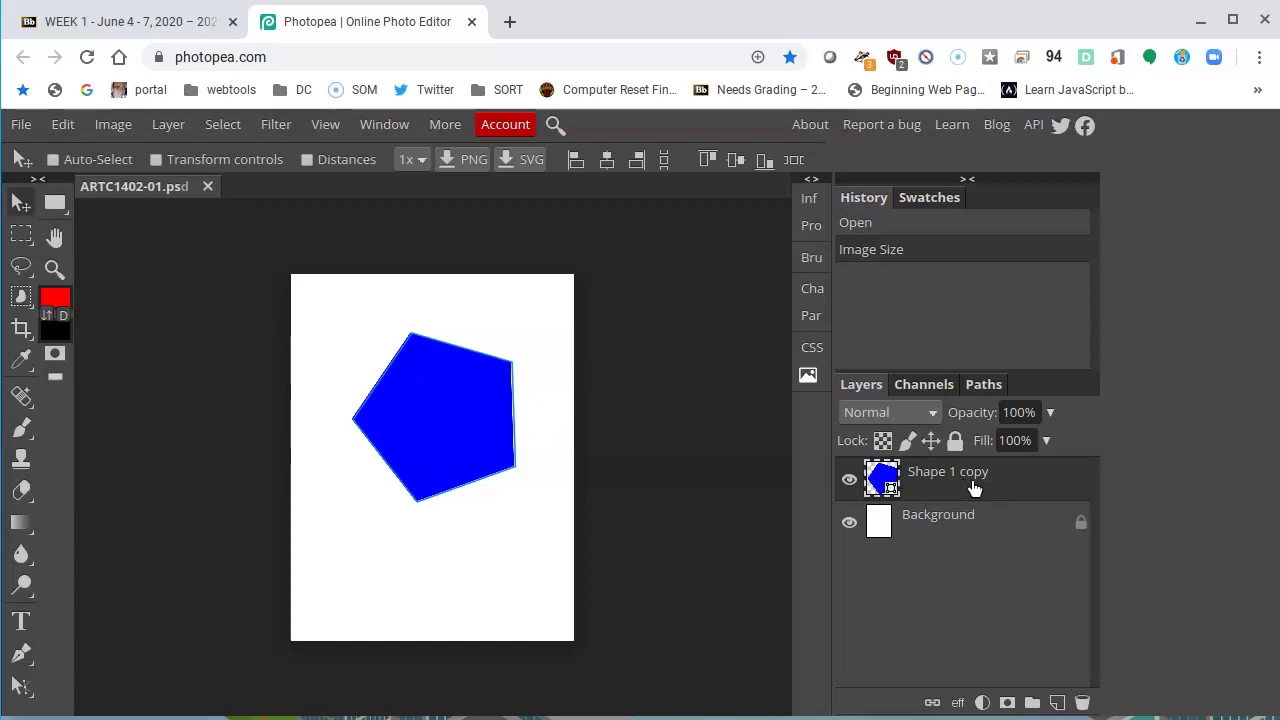
- Hide and re-show the Background and Shape 1 copy layers, then begin renaming Shape 1 copy
left_click(849, 522)
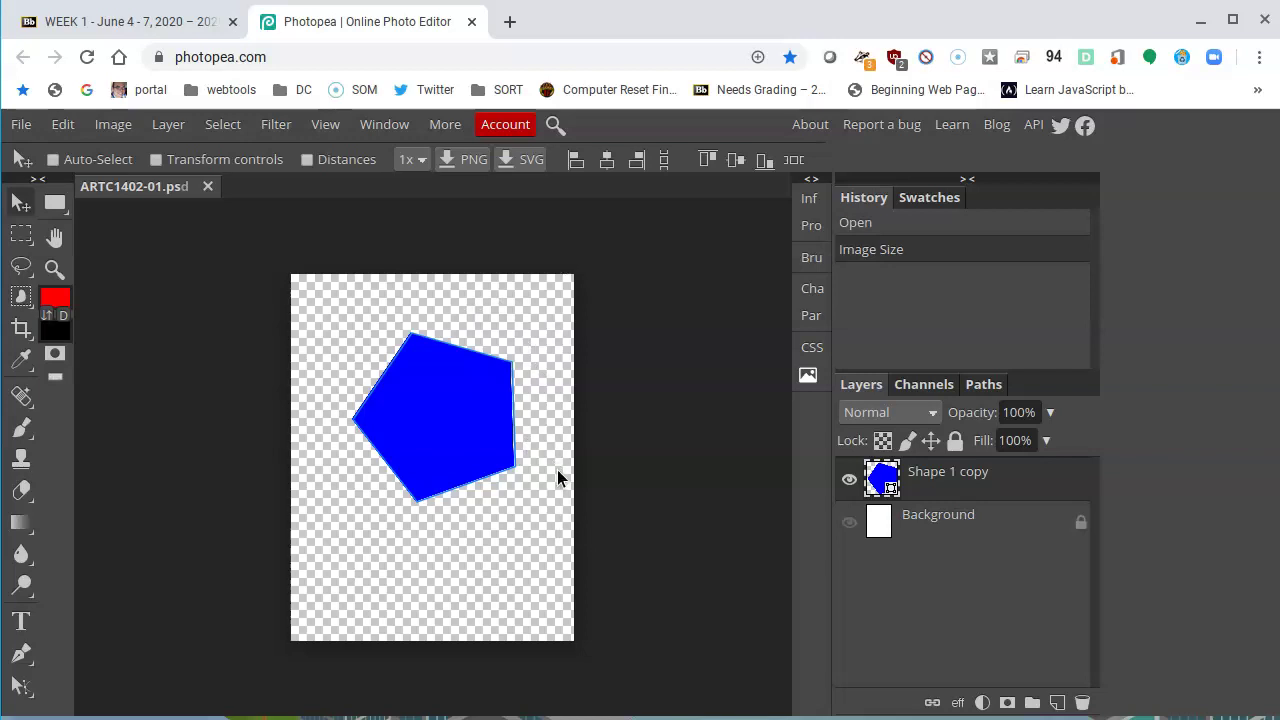
left_click(849, 480)
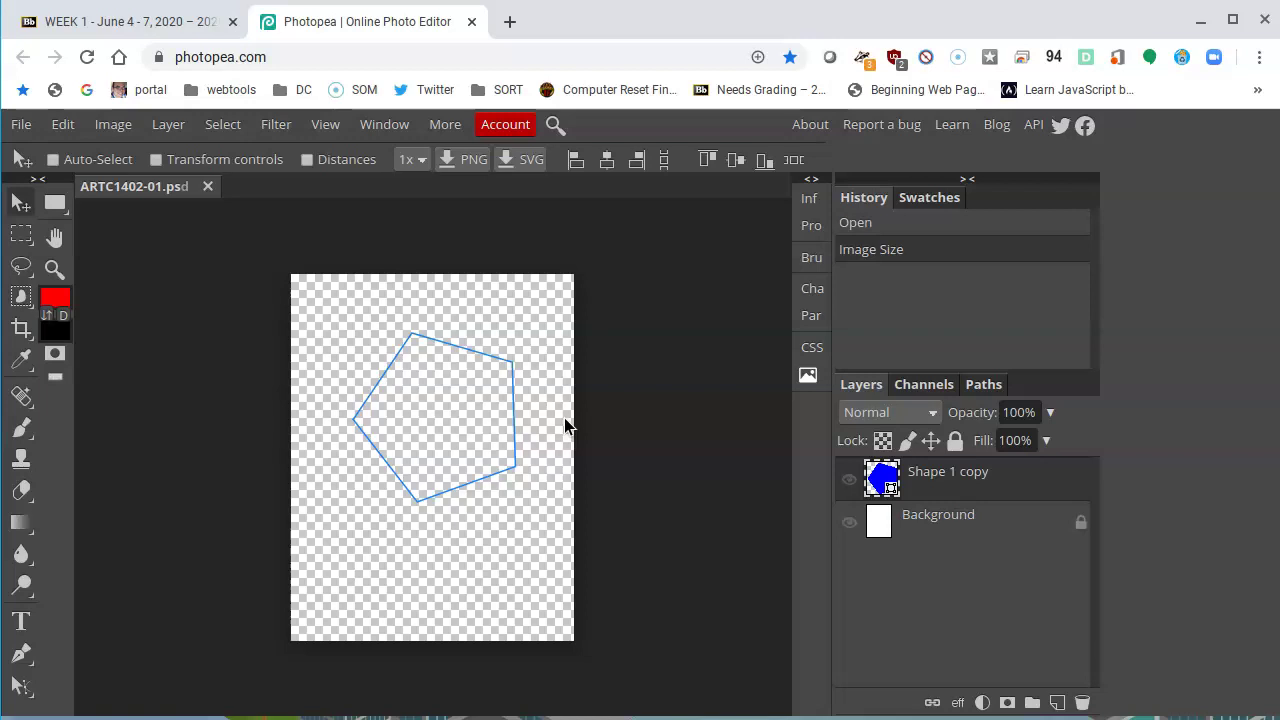
left_click(849, 480)
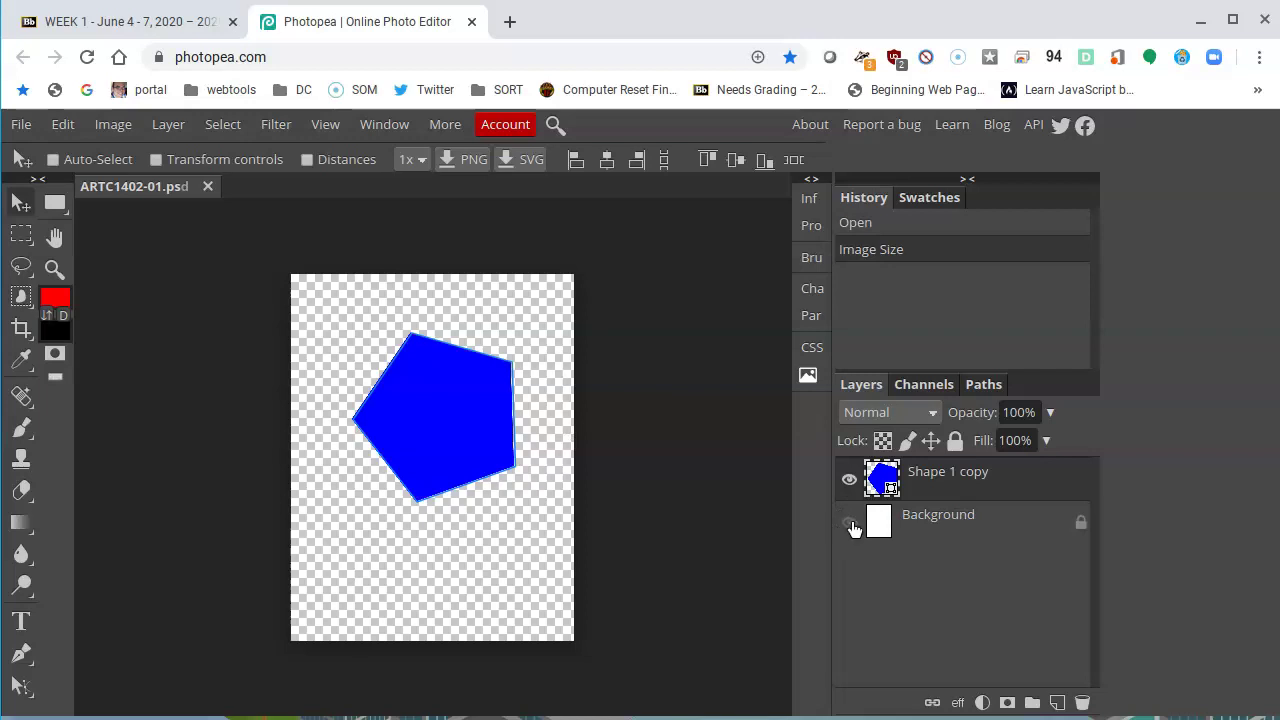
left_click(850, 523)
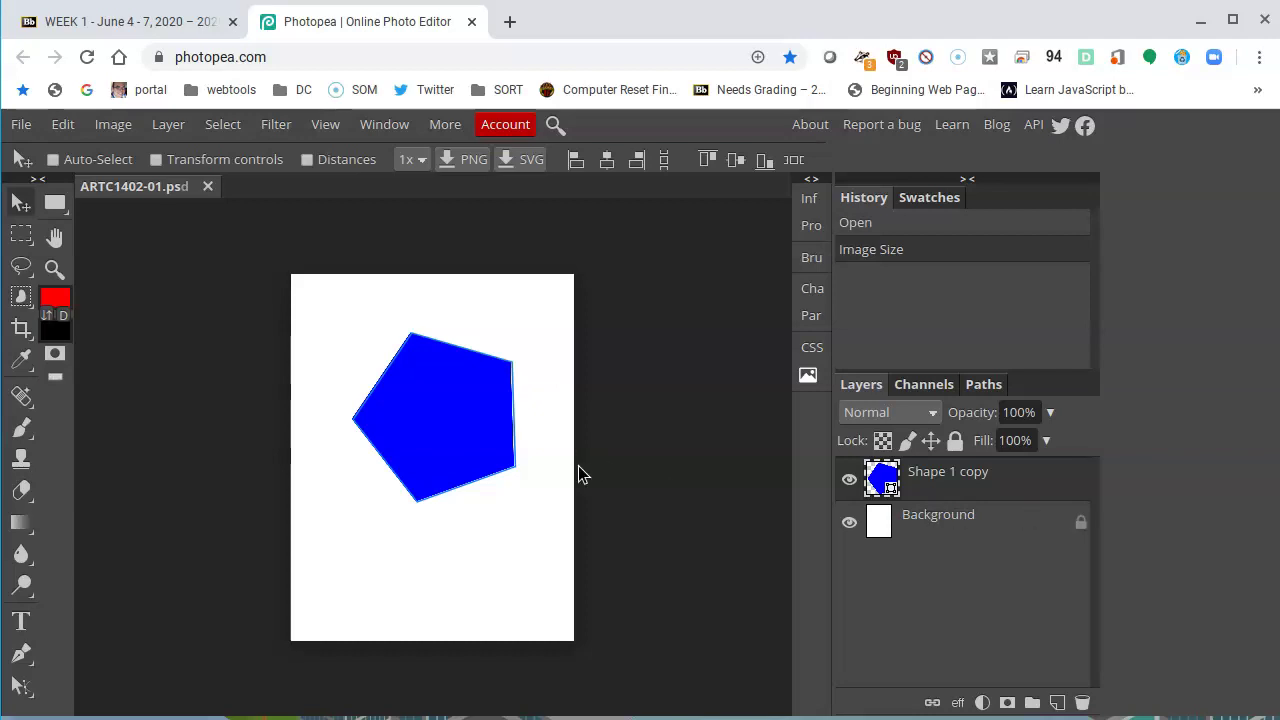
double_click(926, 474)
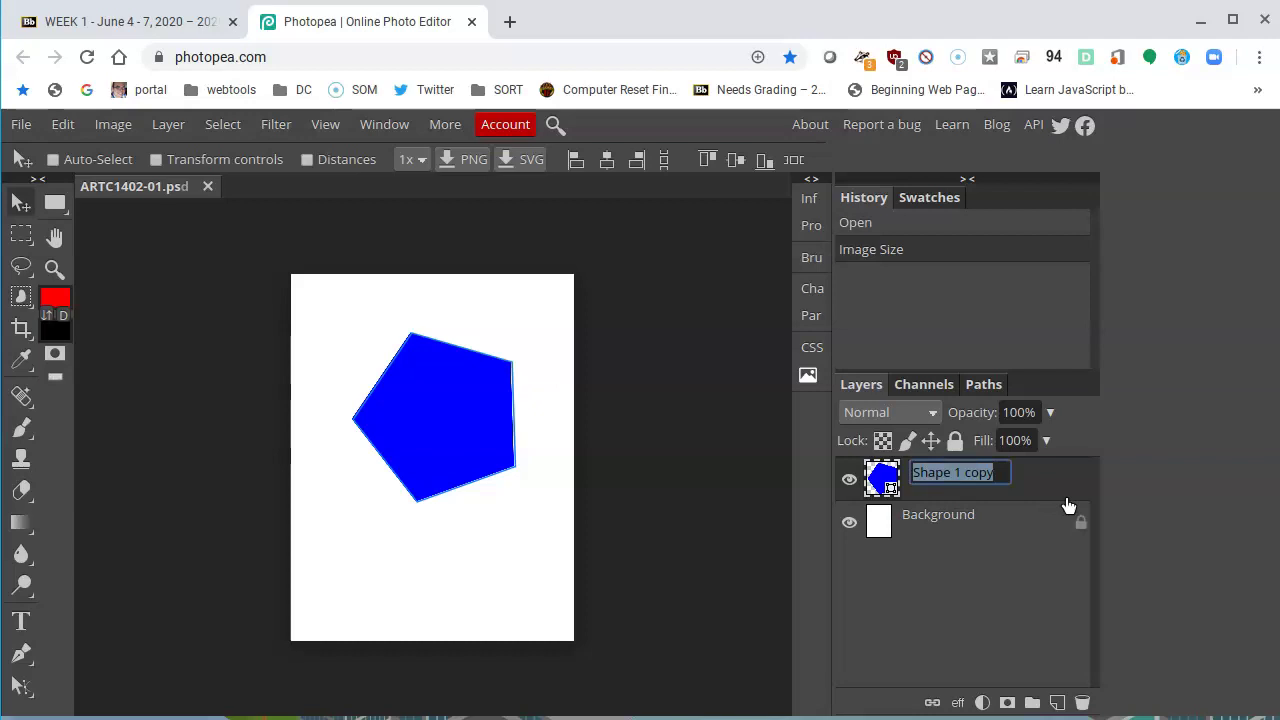
- Enter 'pentagon' as the new name of the Shape 1 copy layer
type("pentago")
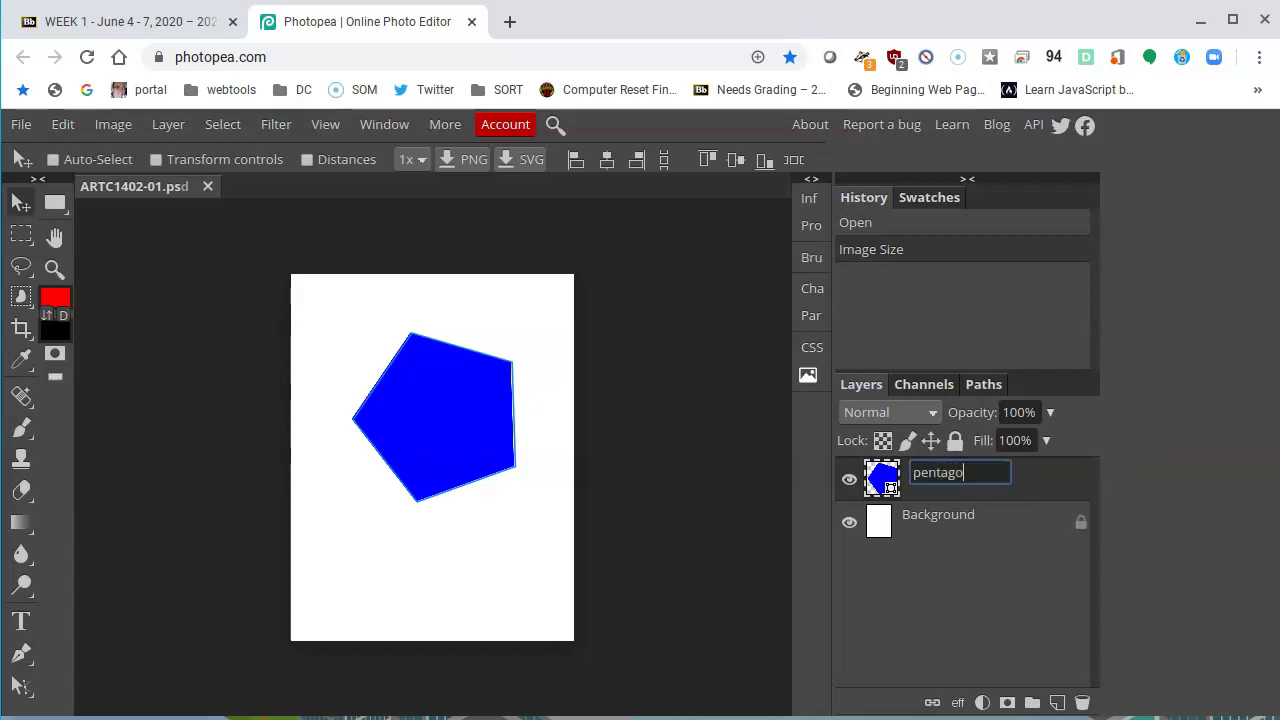
type("n")
key("Return")
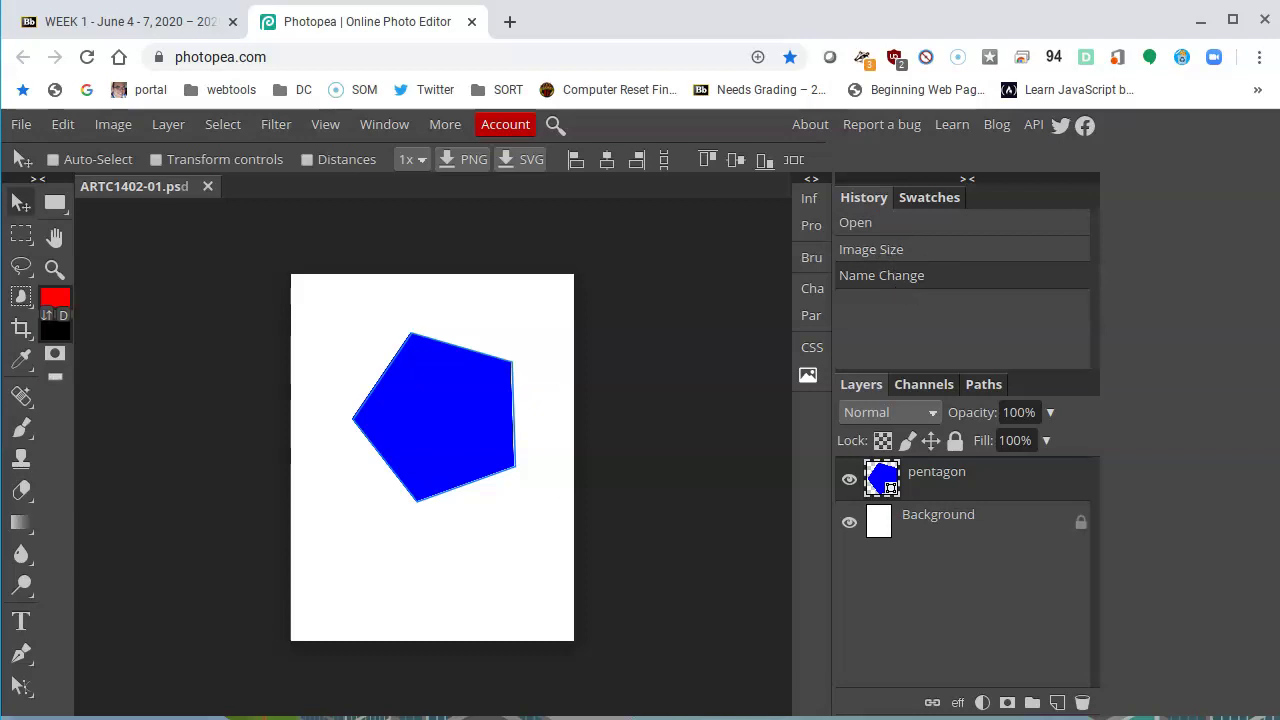
left_click(905, 249)
left_click(899, 226)
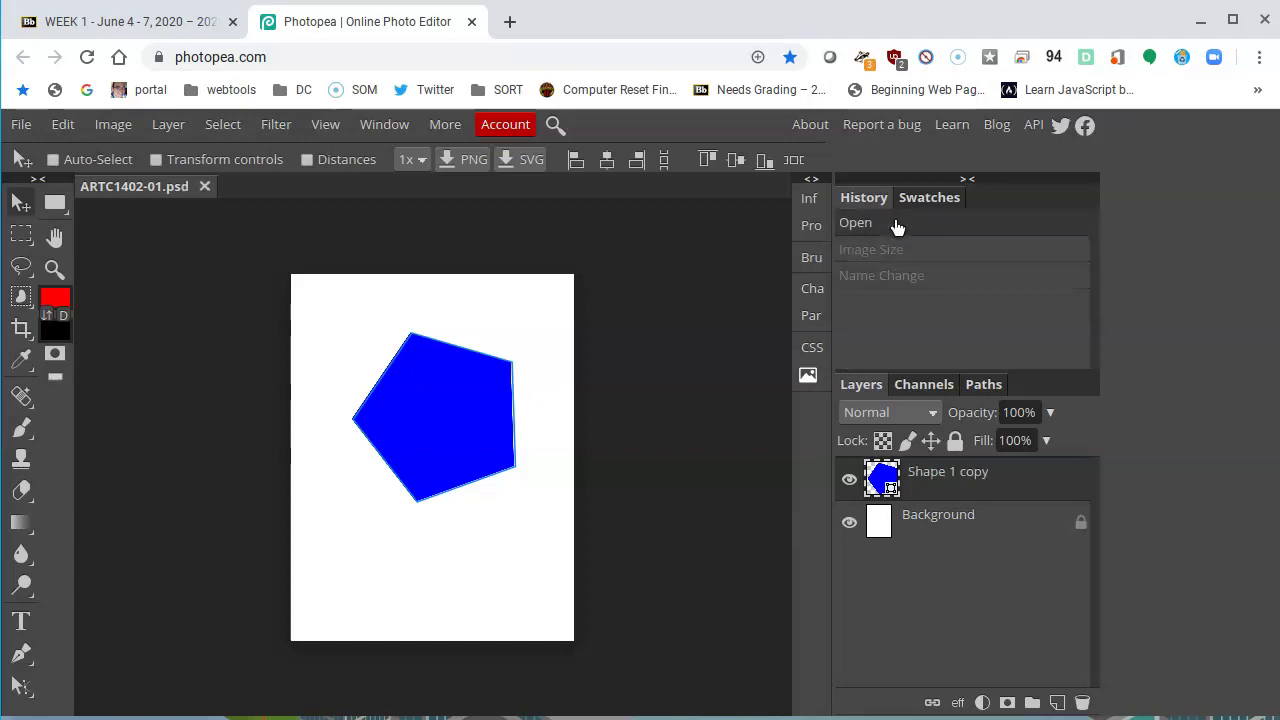
left_click(866, 254)
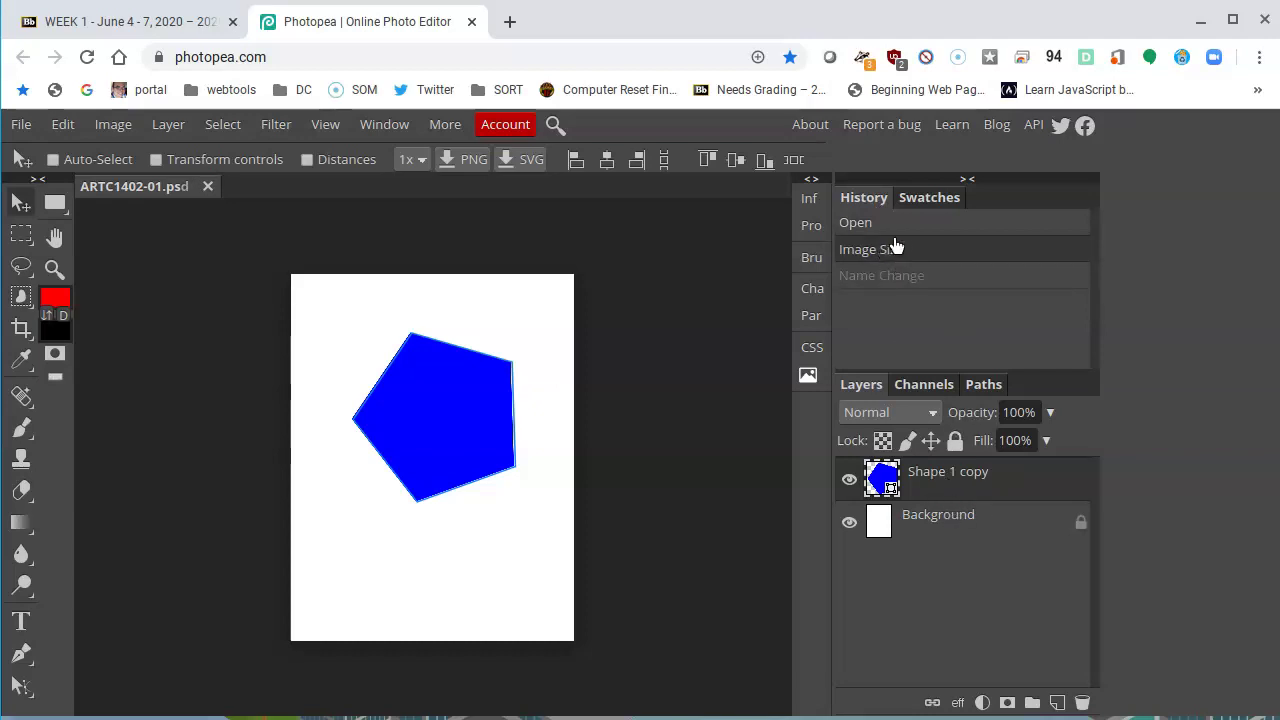
left_click(900, 280)
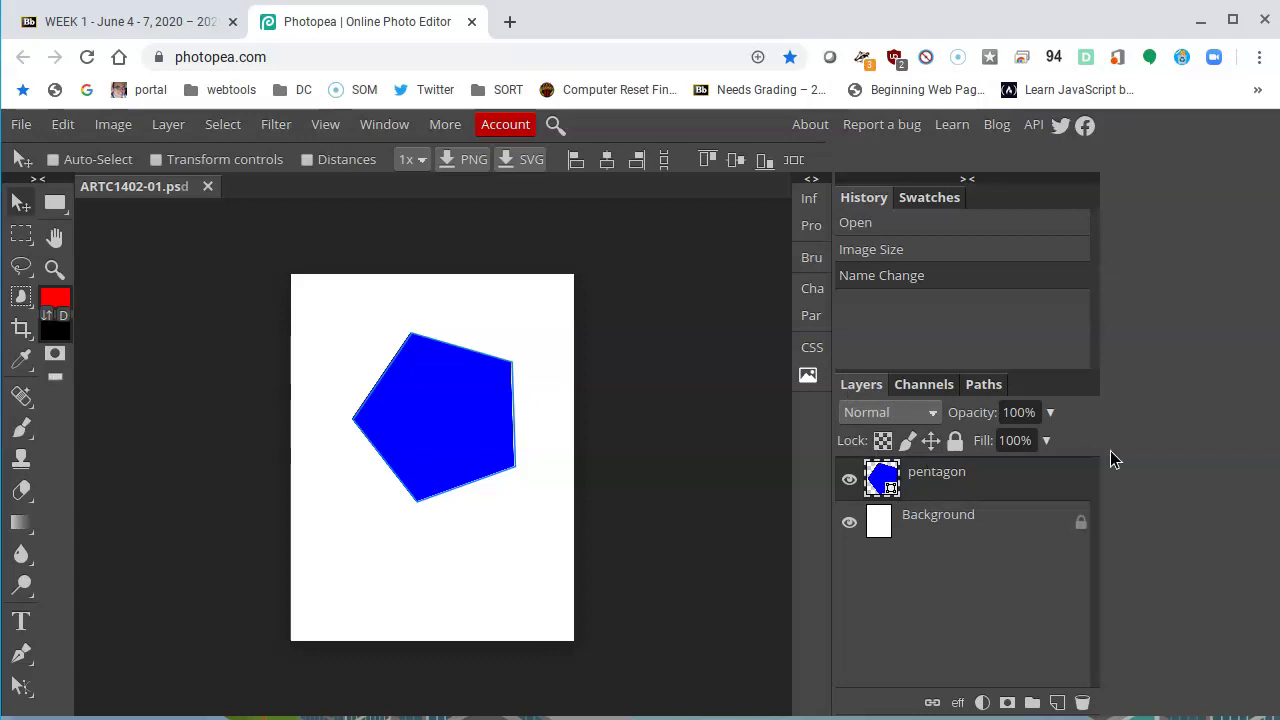
left_click(915, 514)
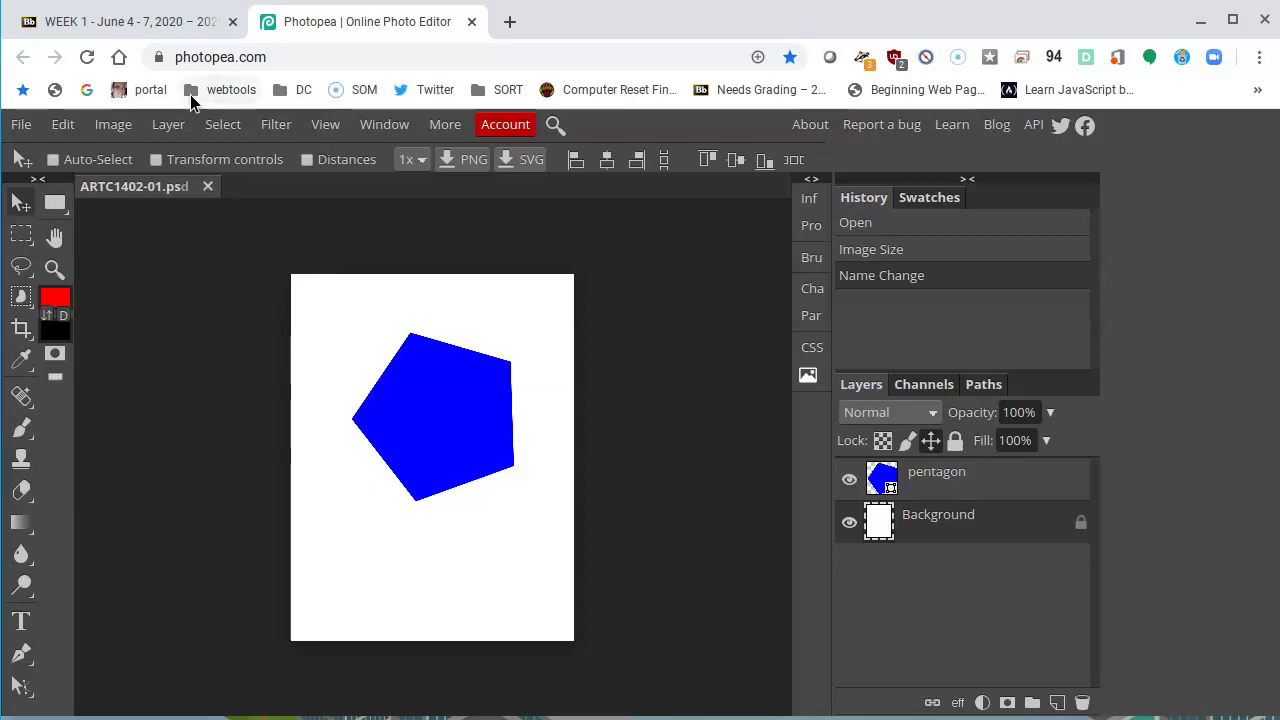
- Turn on View > Rulers and set the ruler units to Centimeters
left_click(333, 131)
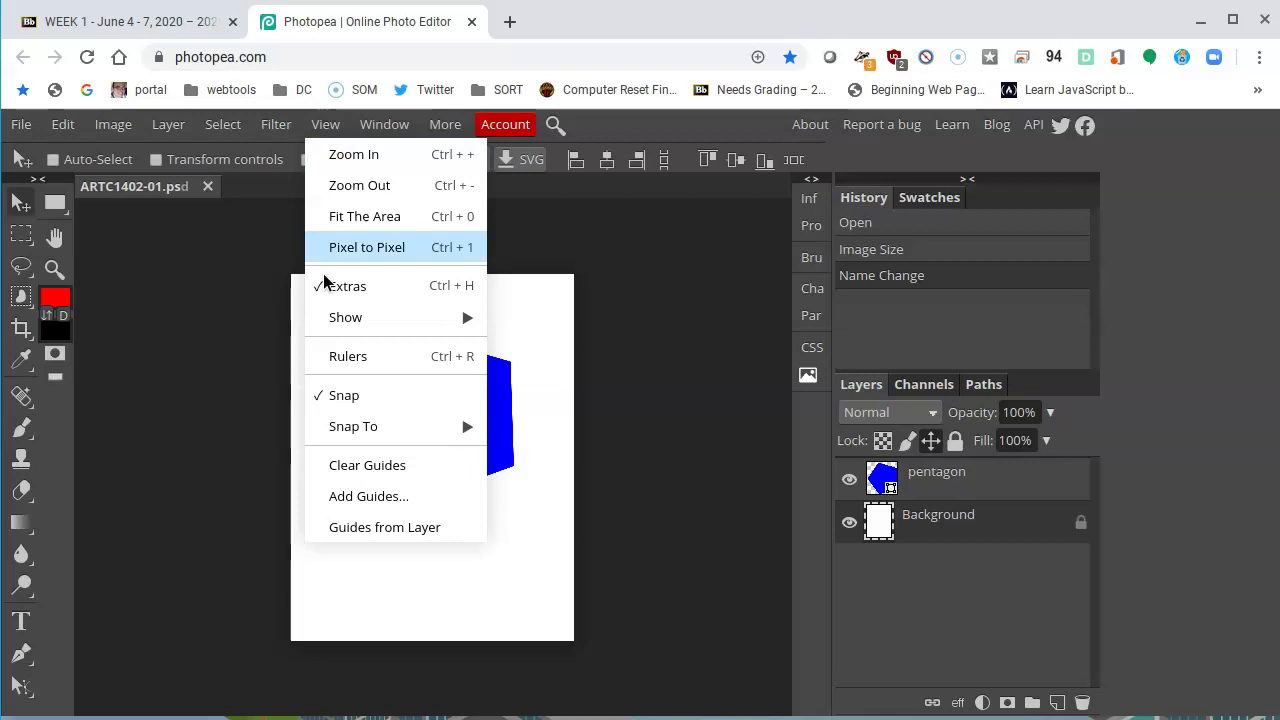
left_click(358, 358)
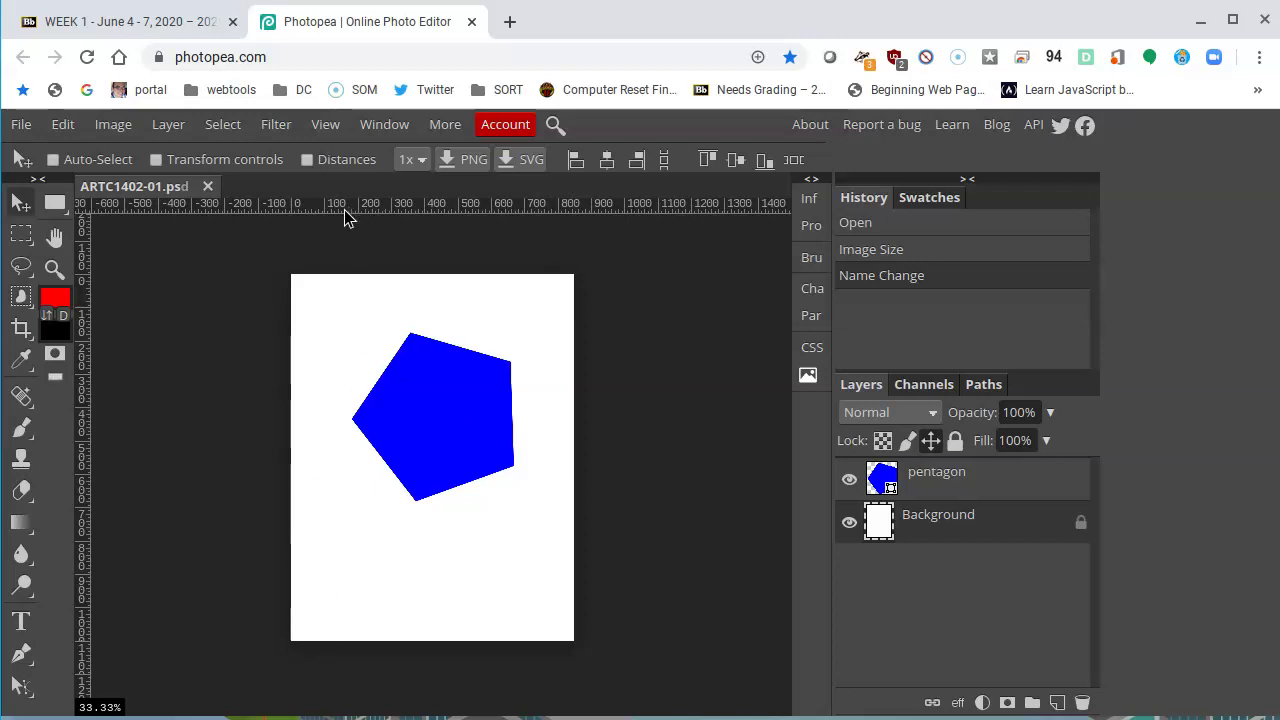
right_click(287, 210)
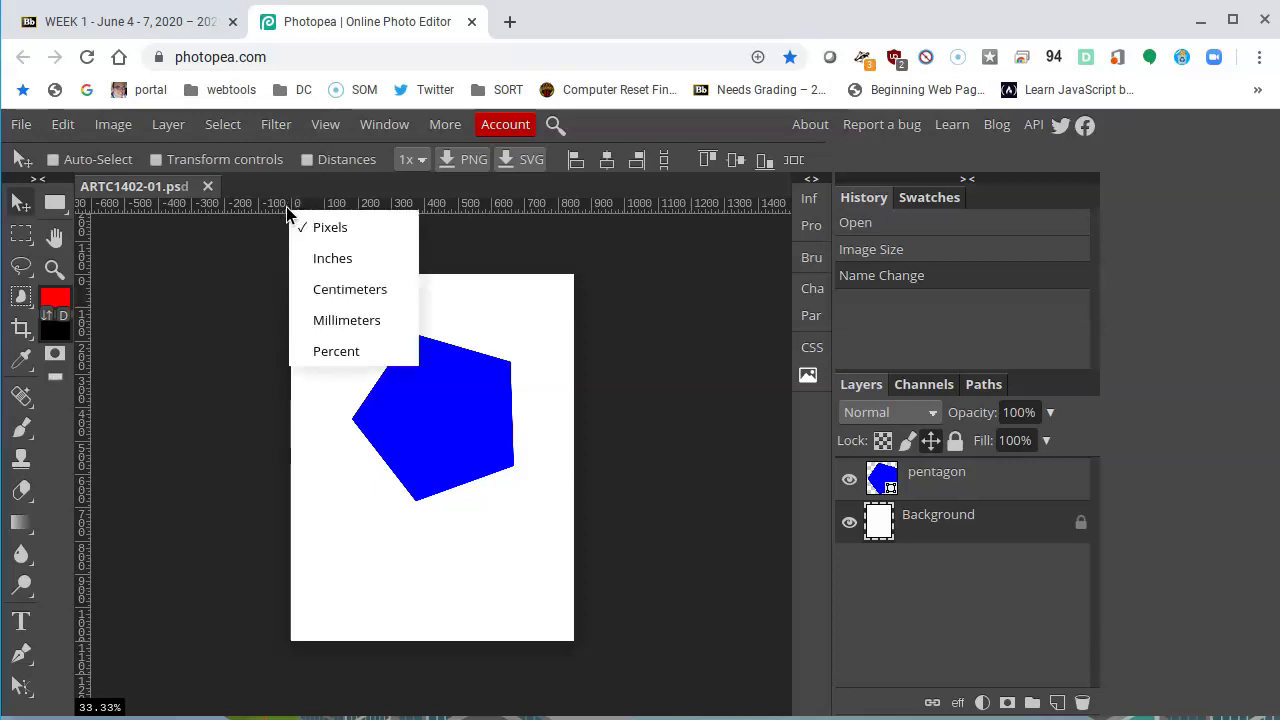
left_click(362, 289)
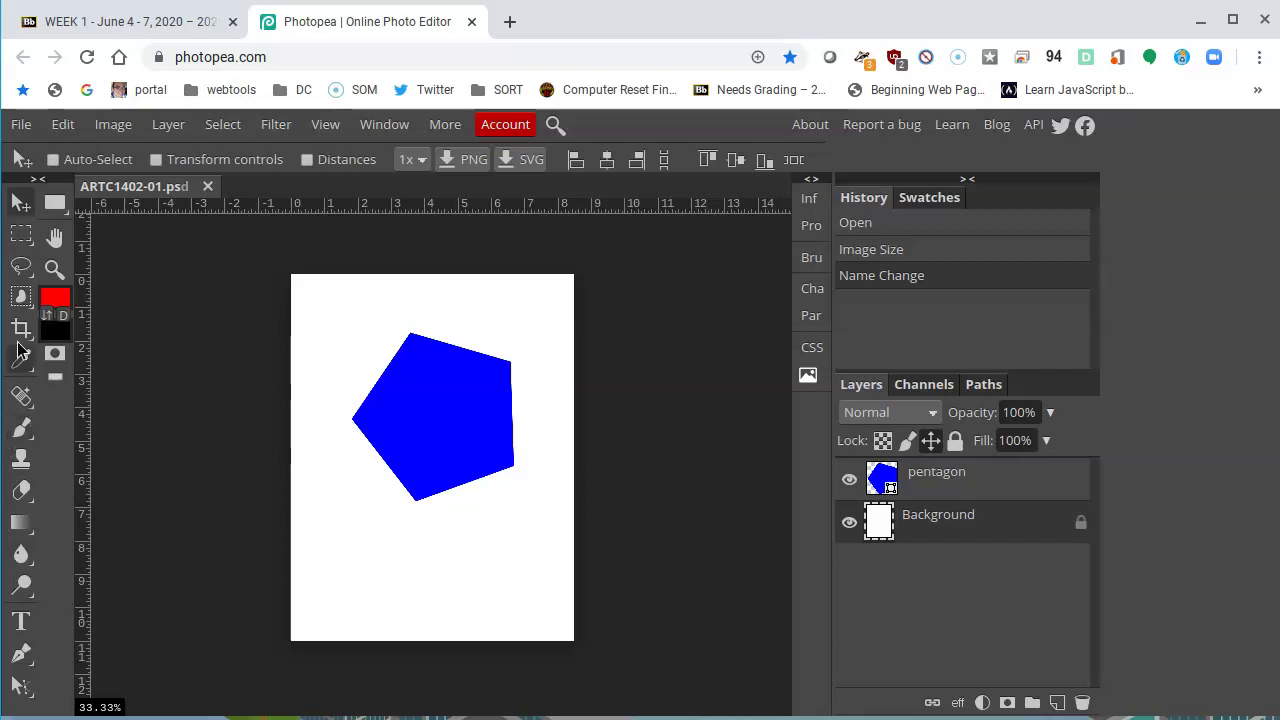
right_click(16, 240)
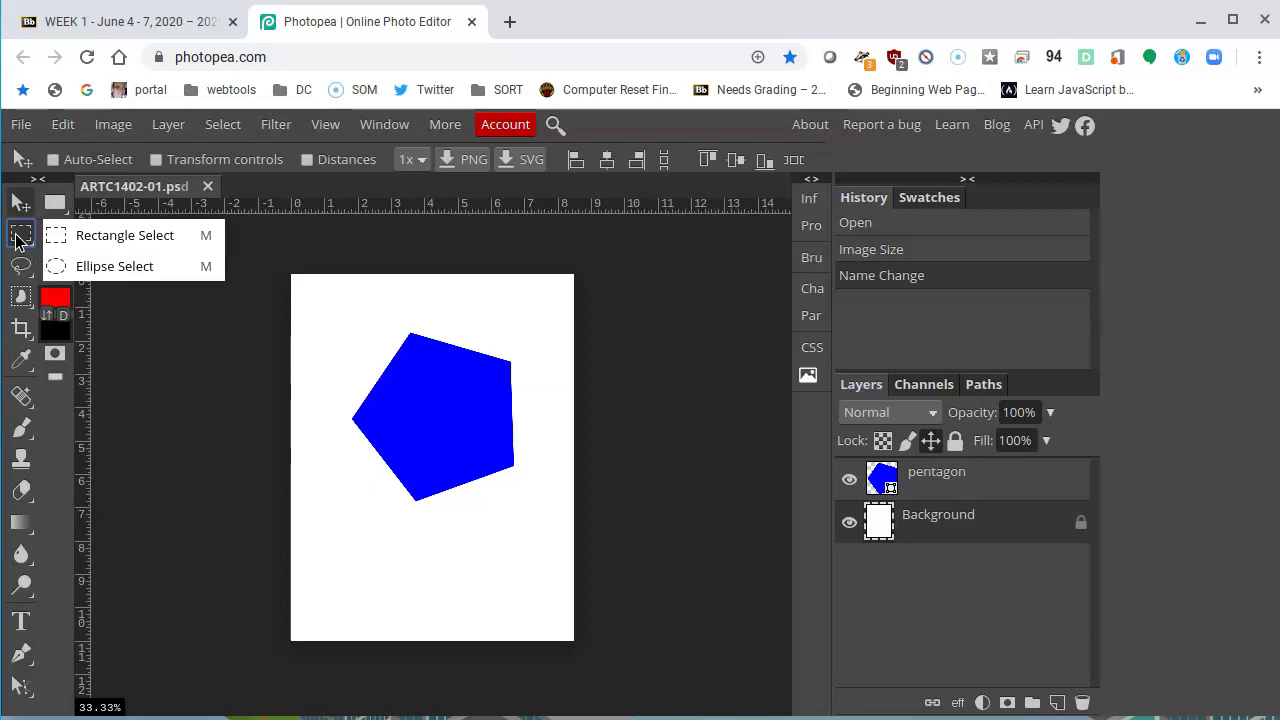
left_click(18, 242)
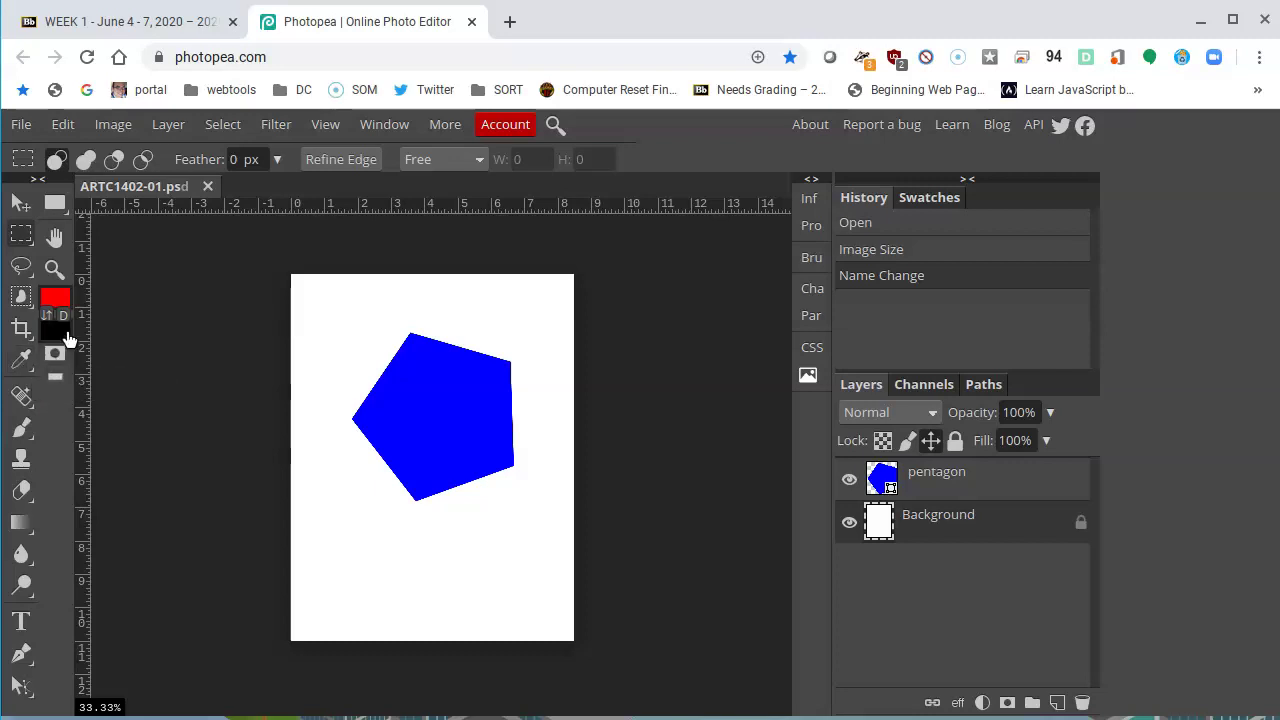
left_click(21, 204)
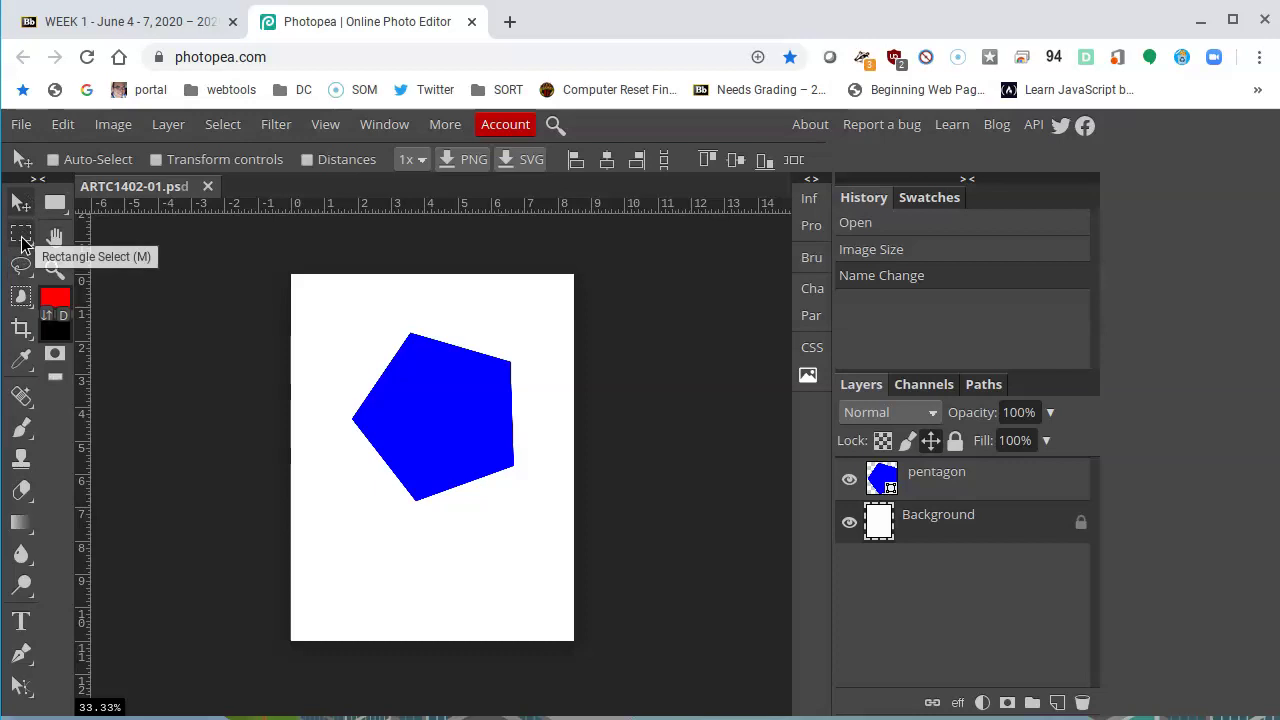
left_click(22, 240)
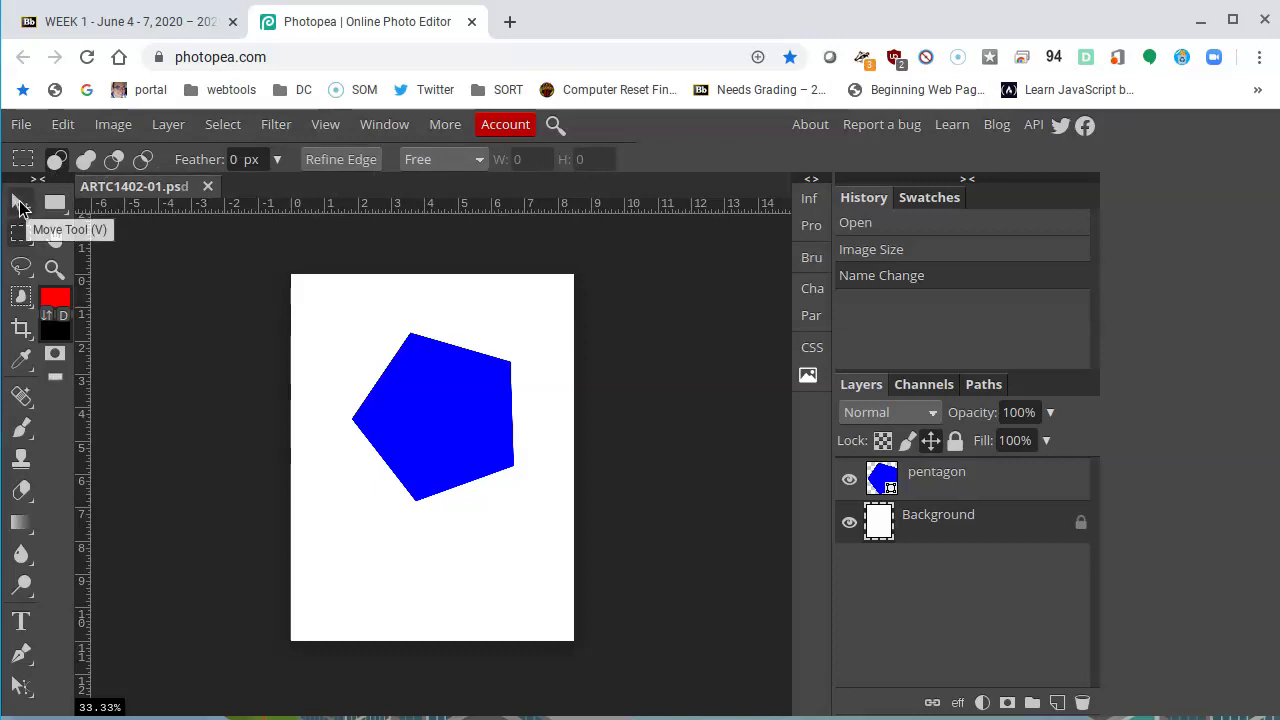
left_click(21, 205)
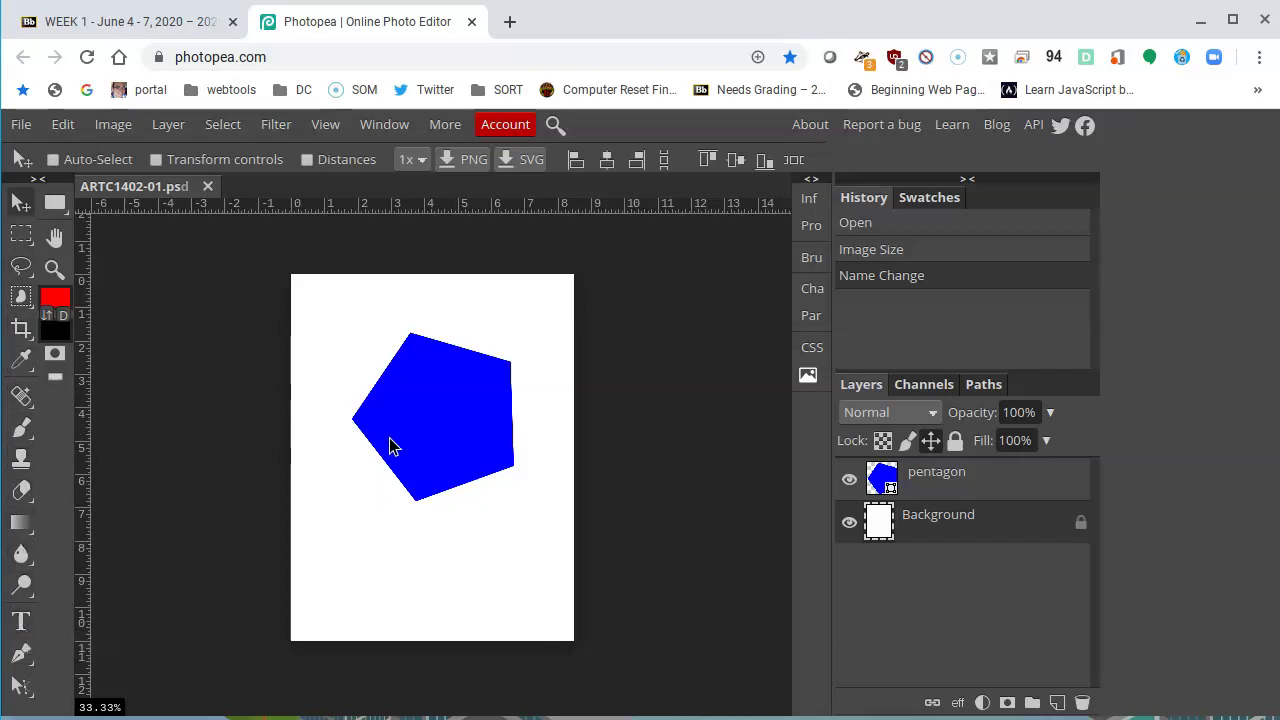
- Select the pentagon layer and drag the shape until it is centred on the white page
left_click(1008, 485)
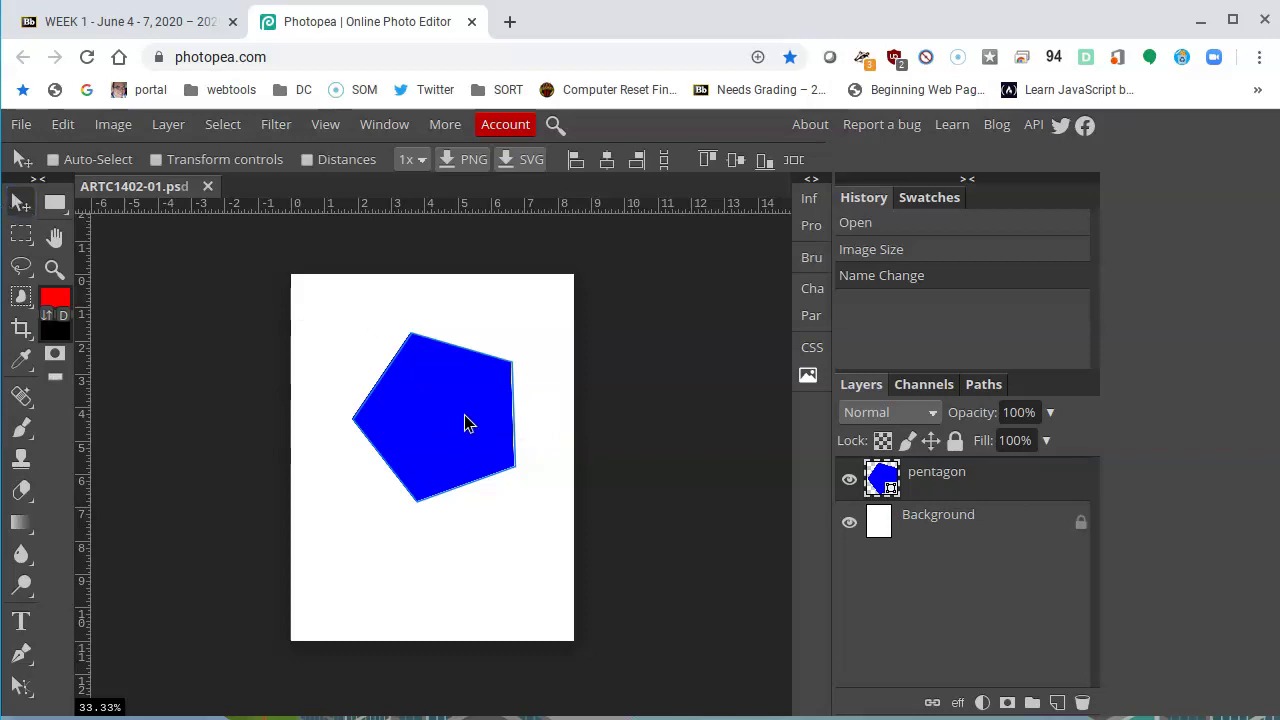
left_click_drag(462, 417, 200, 384)
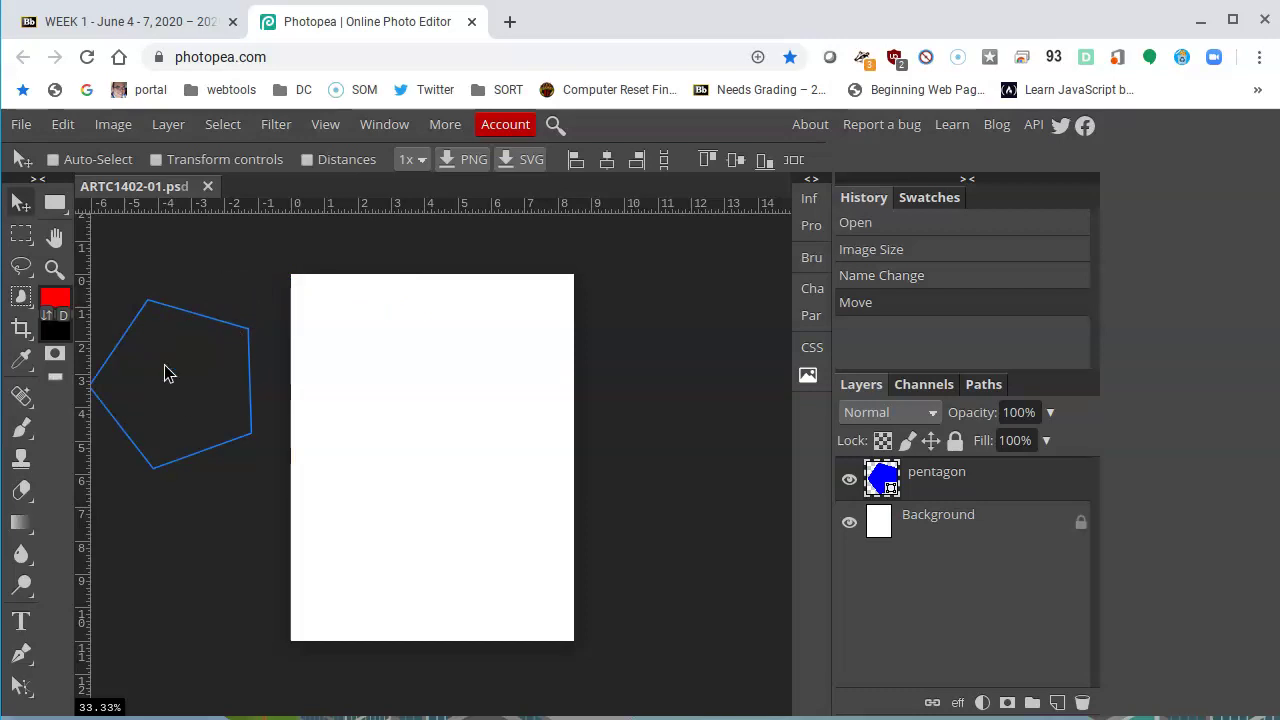
left_click_drag(140, 391, 409, 451)
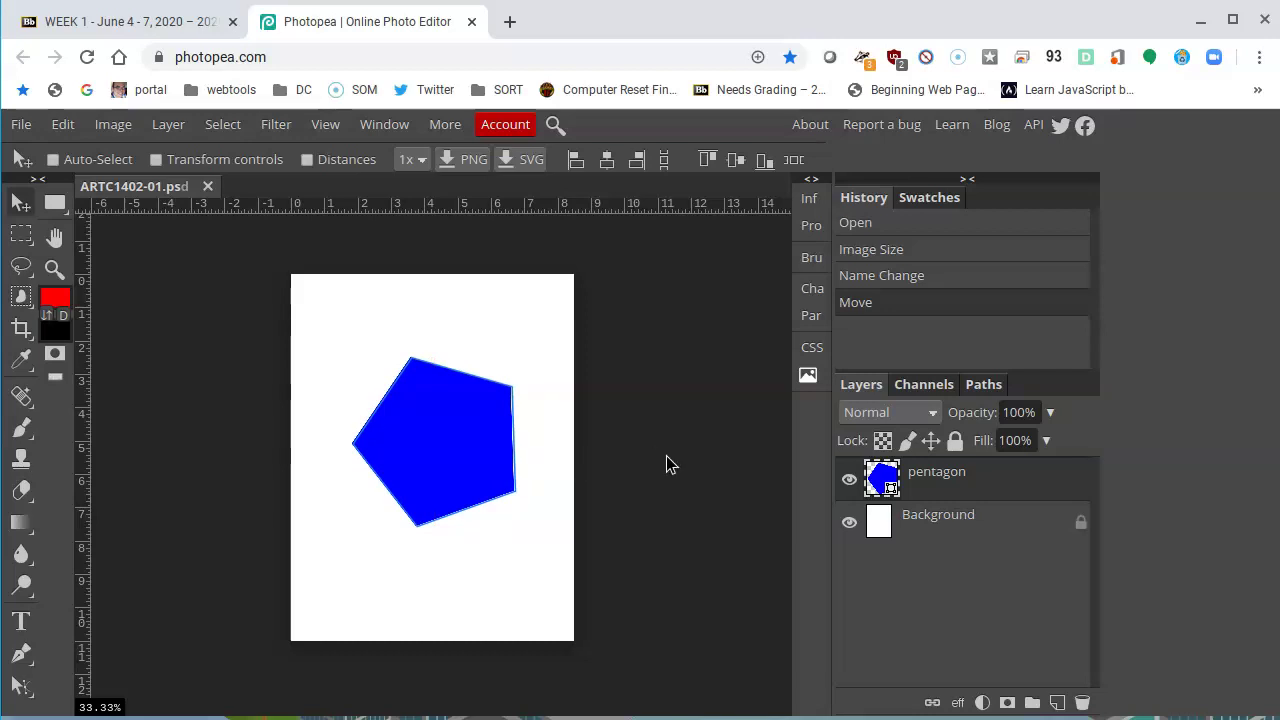
mouse_move(430, 443)
left_mouse_down()
mouse_move(445, 441)
mouse_move(428, 434)
mouse_move(434, 472)
mouse_move(430, 459)
left_mouse_up()
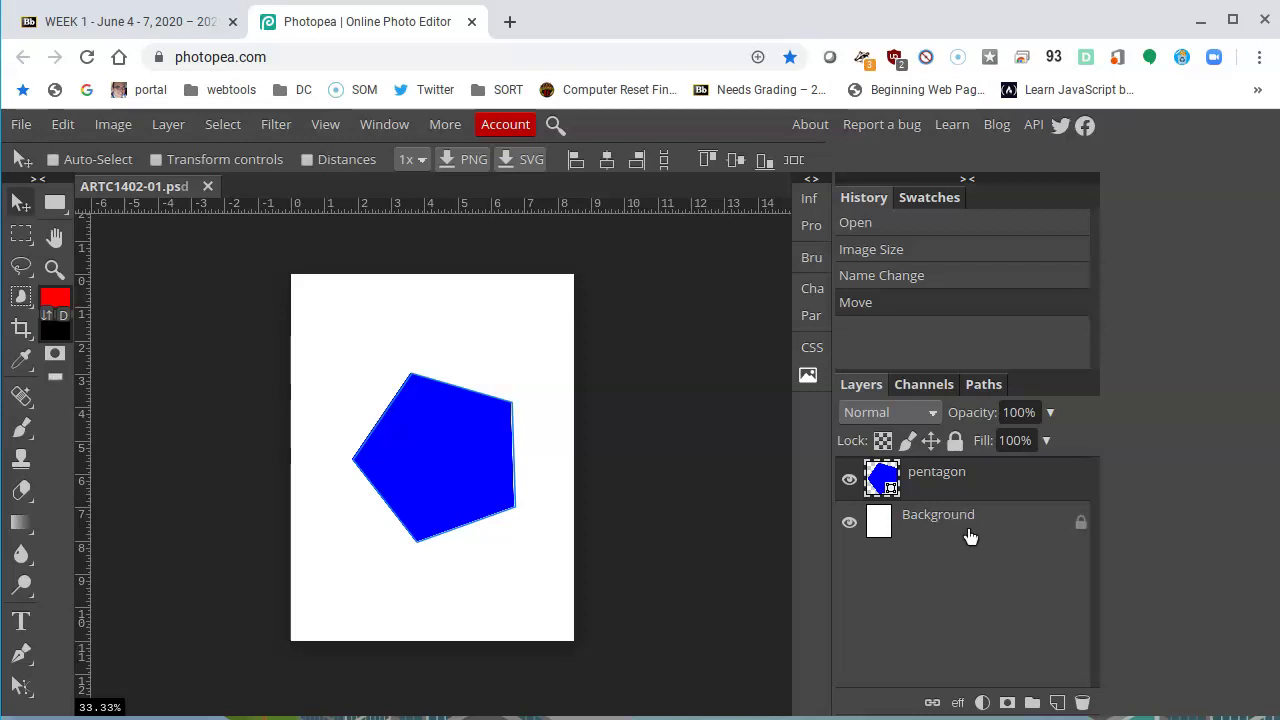
- Check both layers' visibility, then duplicate the pentagon layer into a pentagon copy above it
left_click(850, 480)
left_click(850, 480)
left_click(848, 522)
left_click(846, 526)
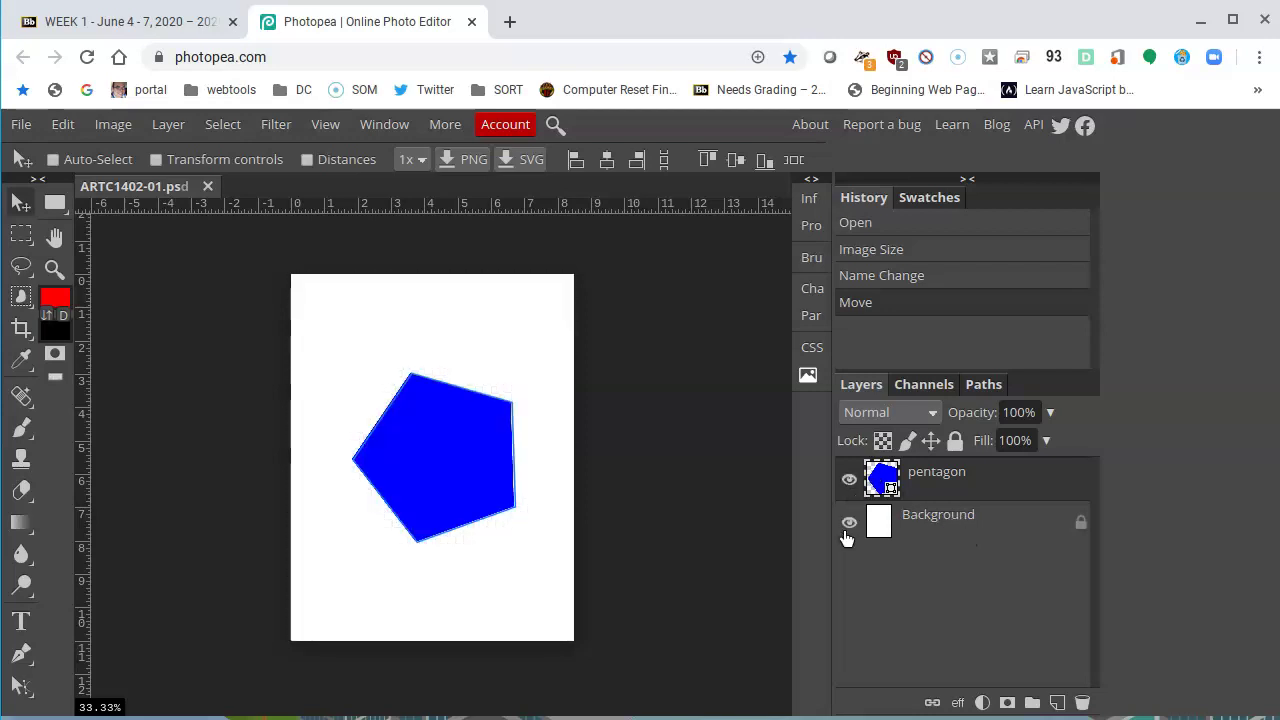
right_click(943, 470)
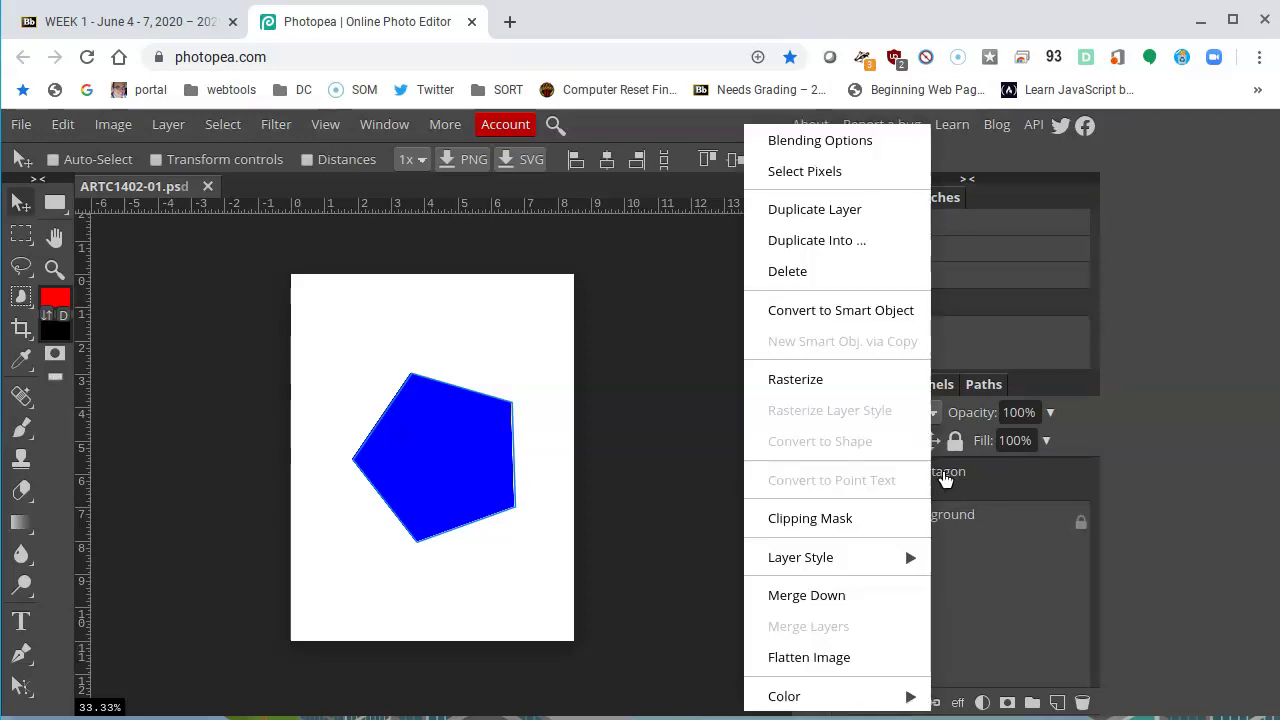
left_click(852, 209)
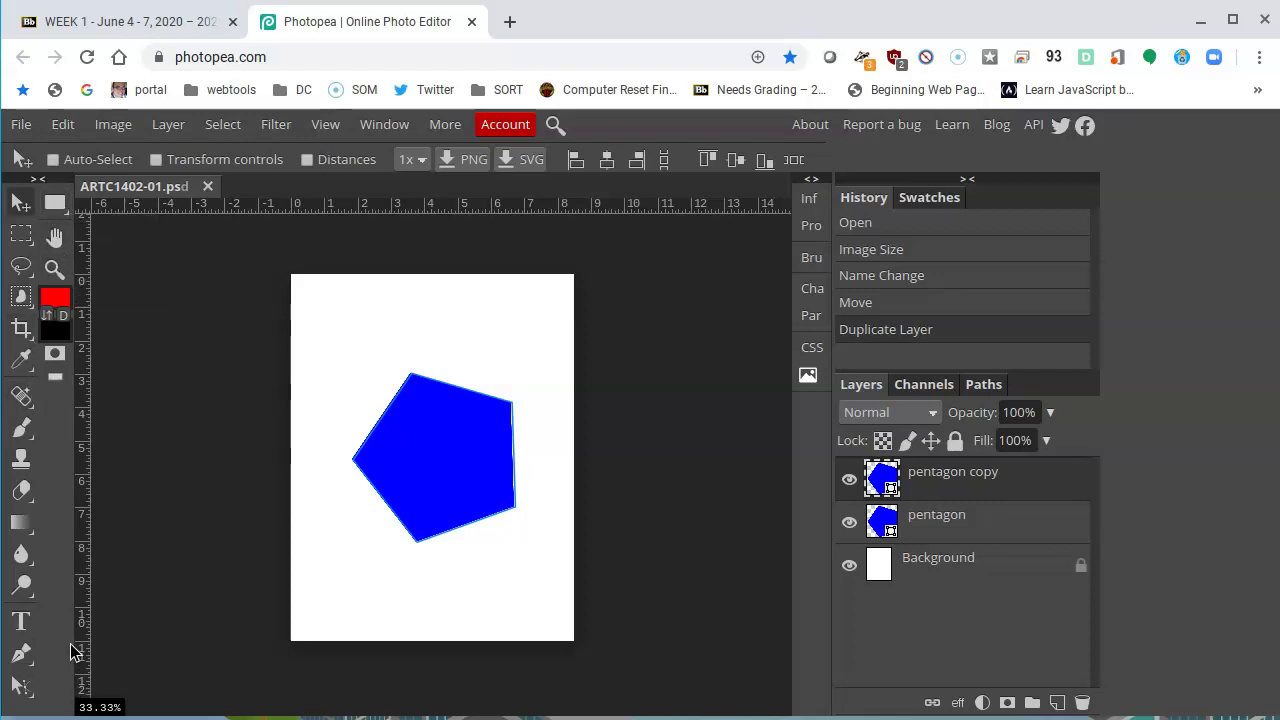
left_click(50, 700)
key("u")
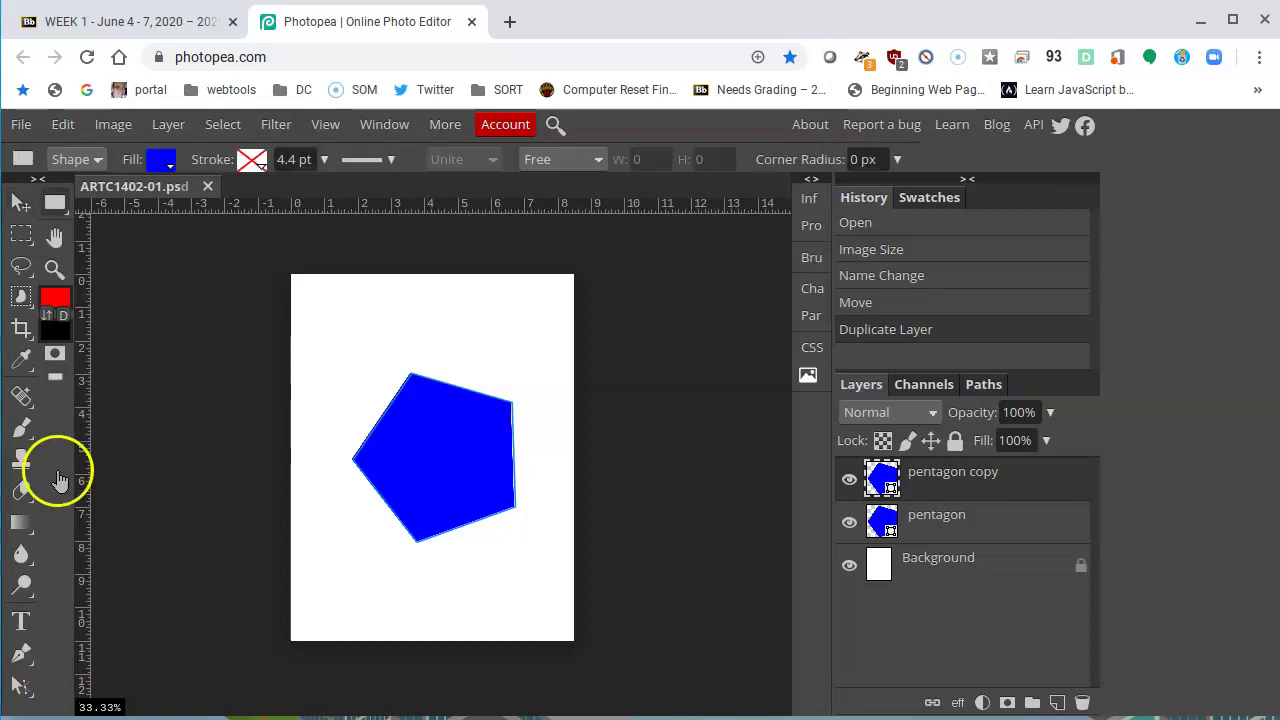
- Set the shape tool to a five-sided Parametric Polygon, then switch back to the Move tool
right_click(57, 205)
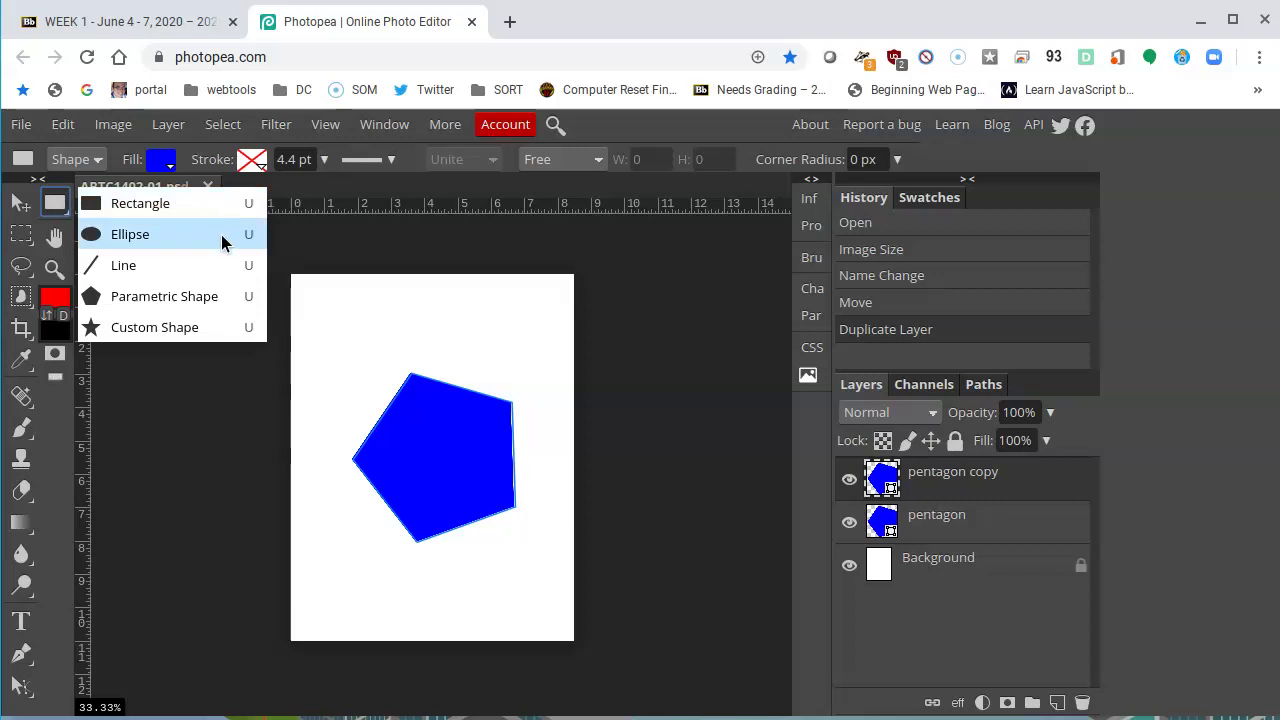
left_click(181, 300)
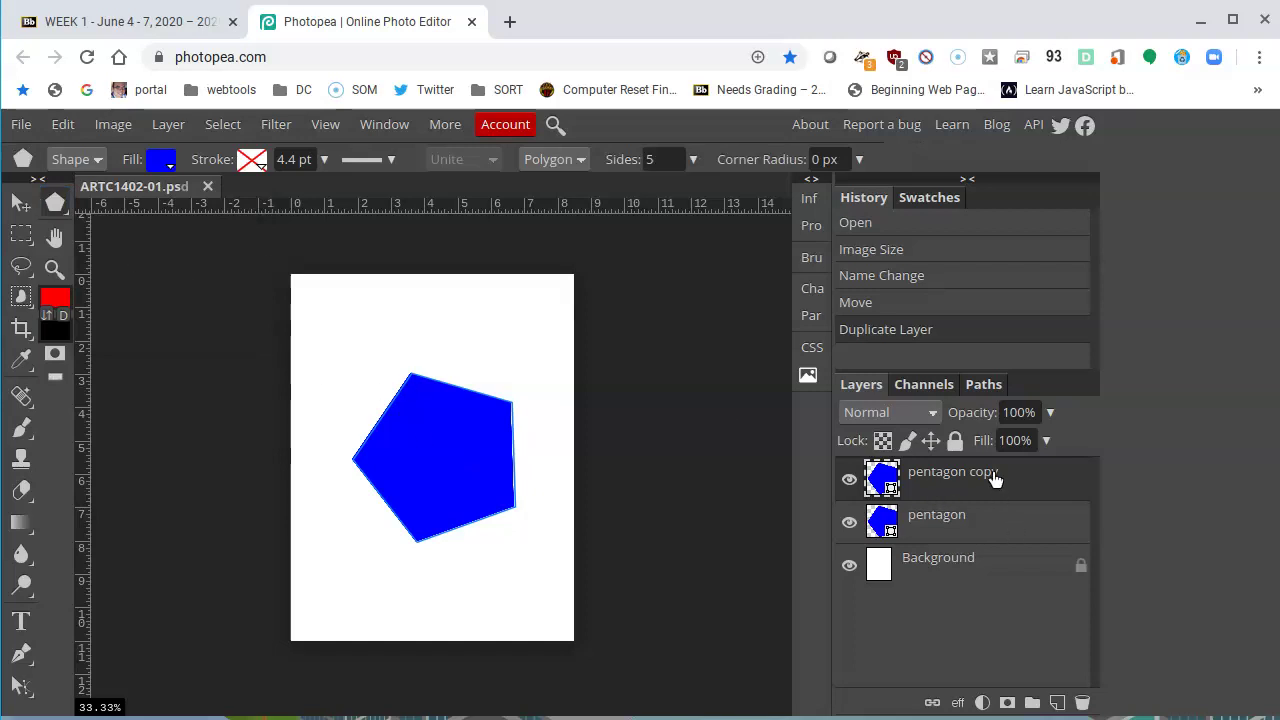
left_click(19, 204)
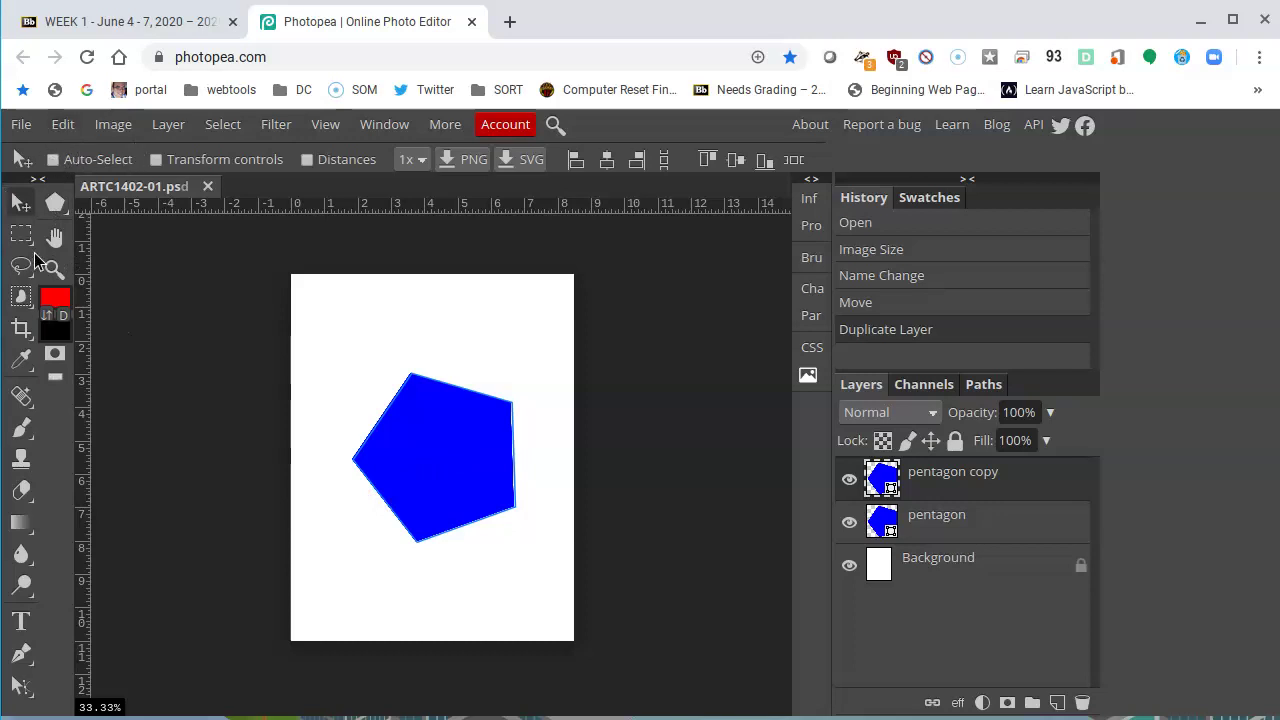
- Select the polygon shape tool so the blue, 5-sided, no-stroke Polygon options appear
left_click(52, 199)
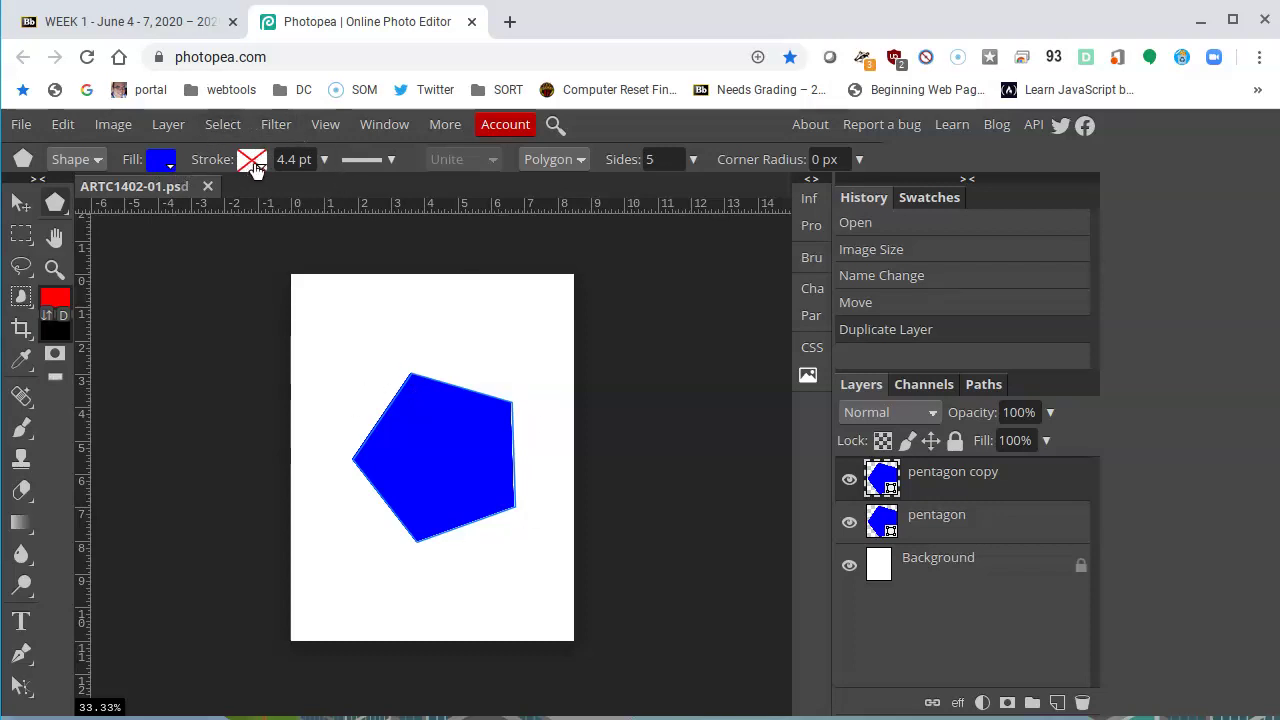
- Change the pentagon copy's fill to the red swatch and return to the Move tool
left_click(167, 161)
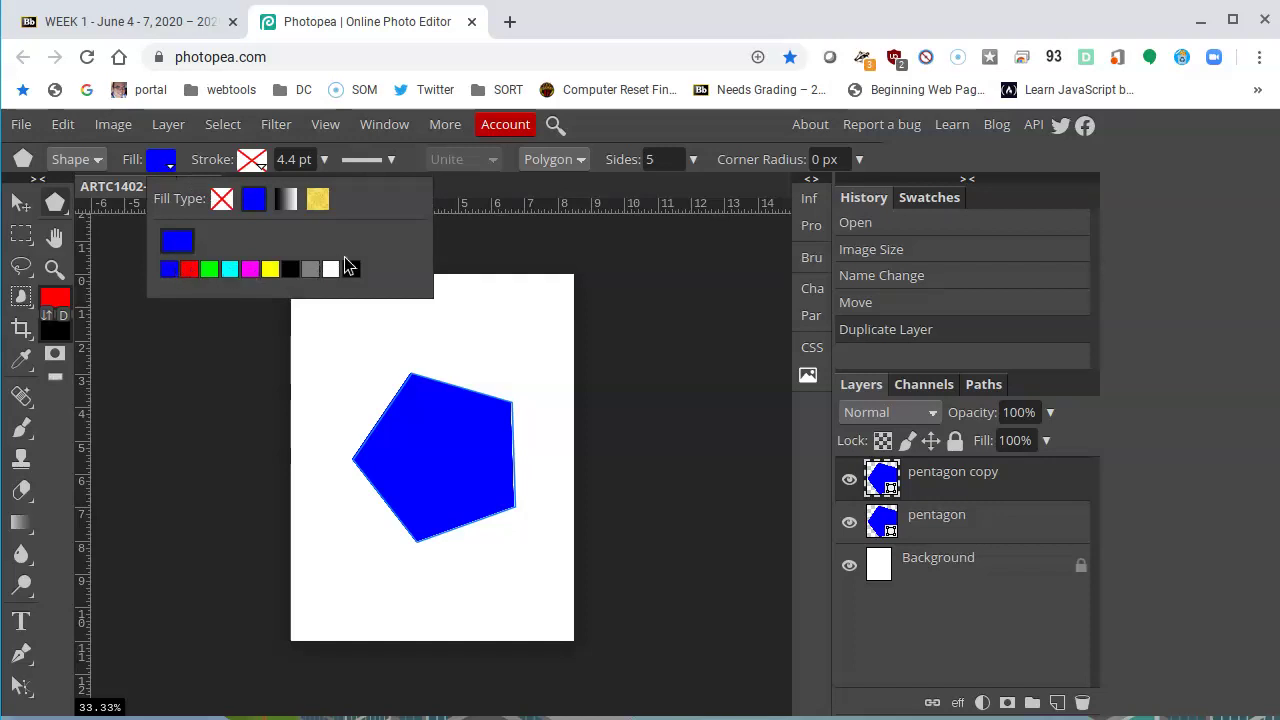
left_click(189, 269)
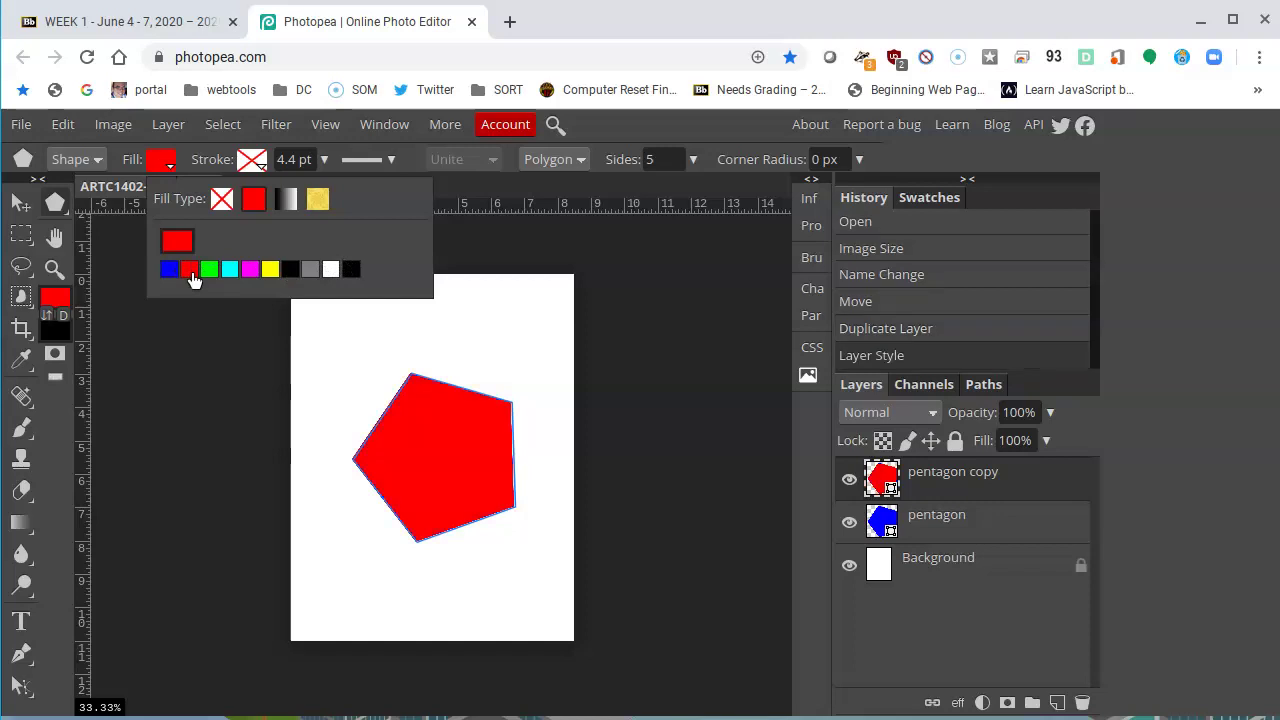
left_click(18, 206)
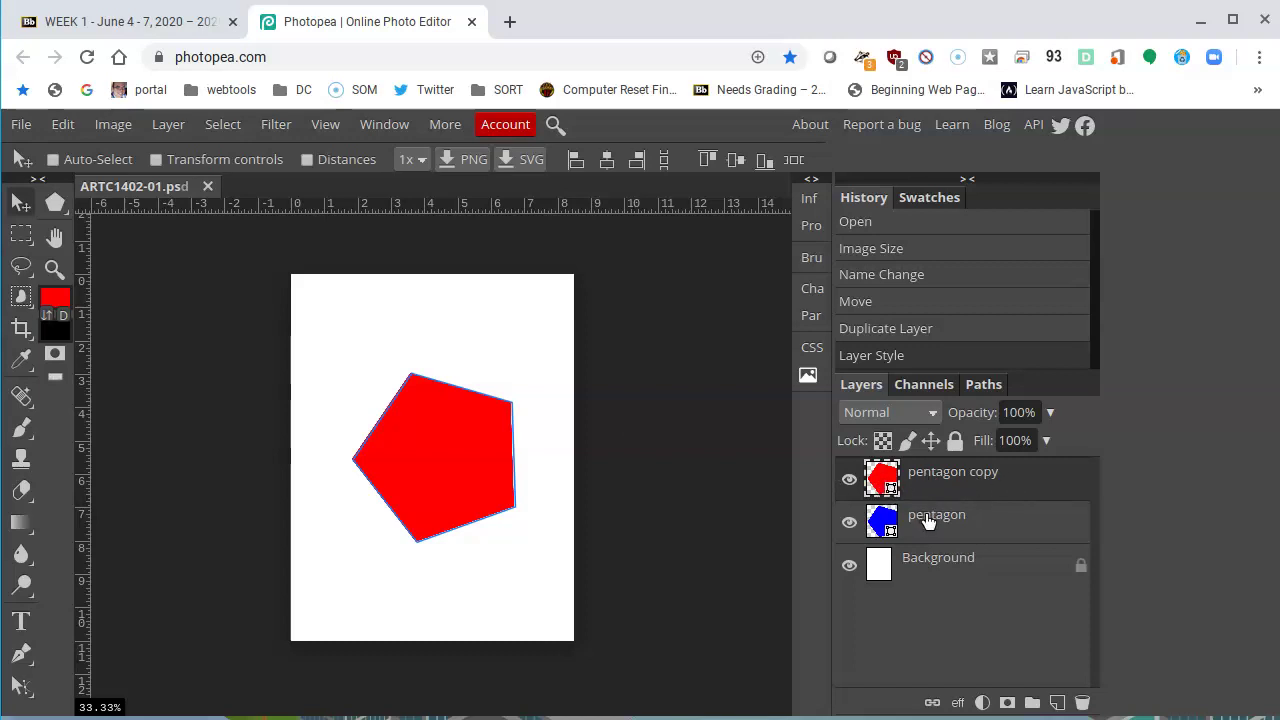
- Check the red copy's visibility, then drag the blue 'pentagon' layer above 'pentagon copy'
left_click(849, 483)
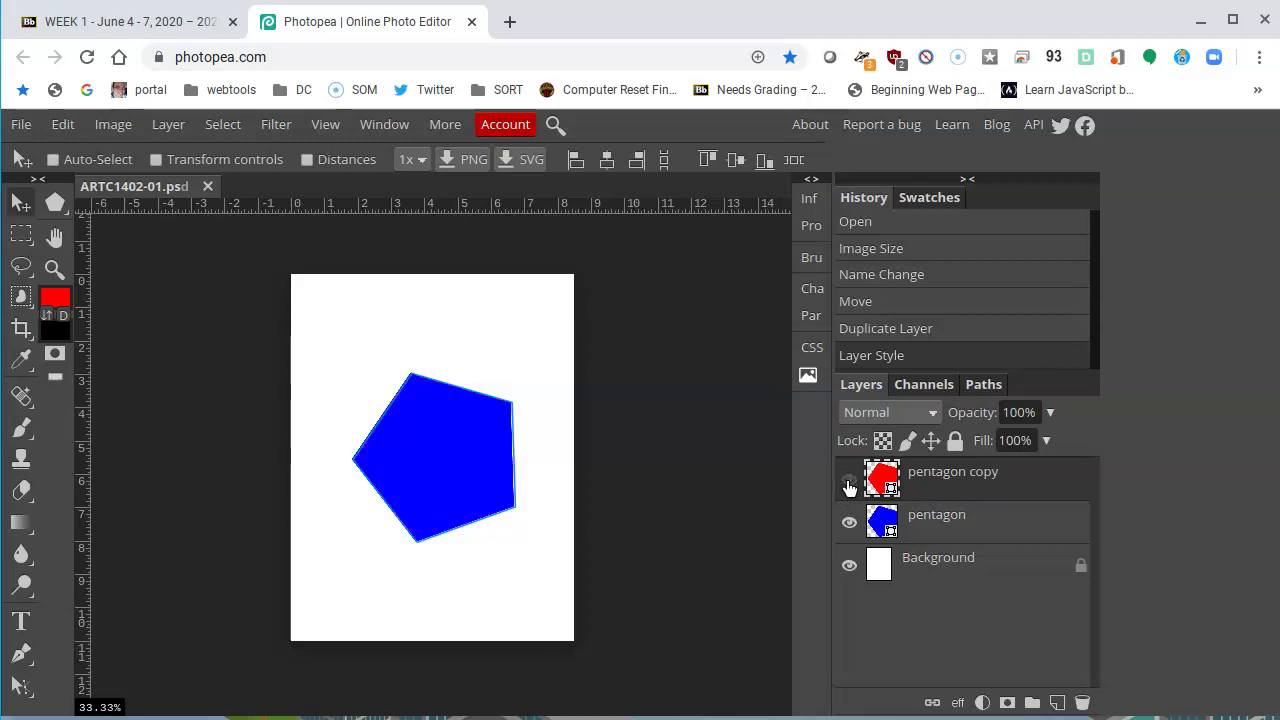
left_click(848, 484)
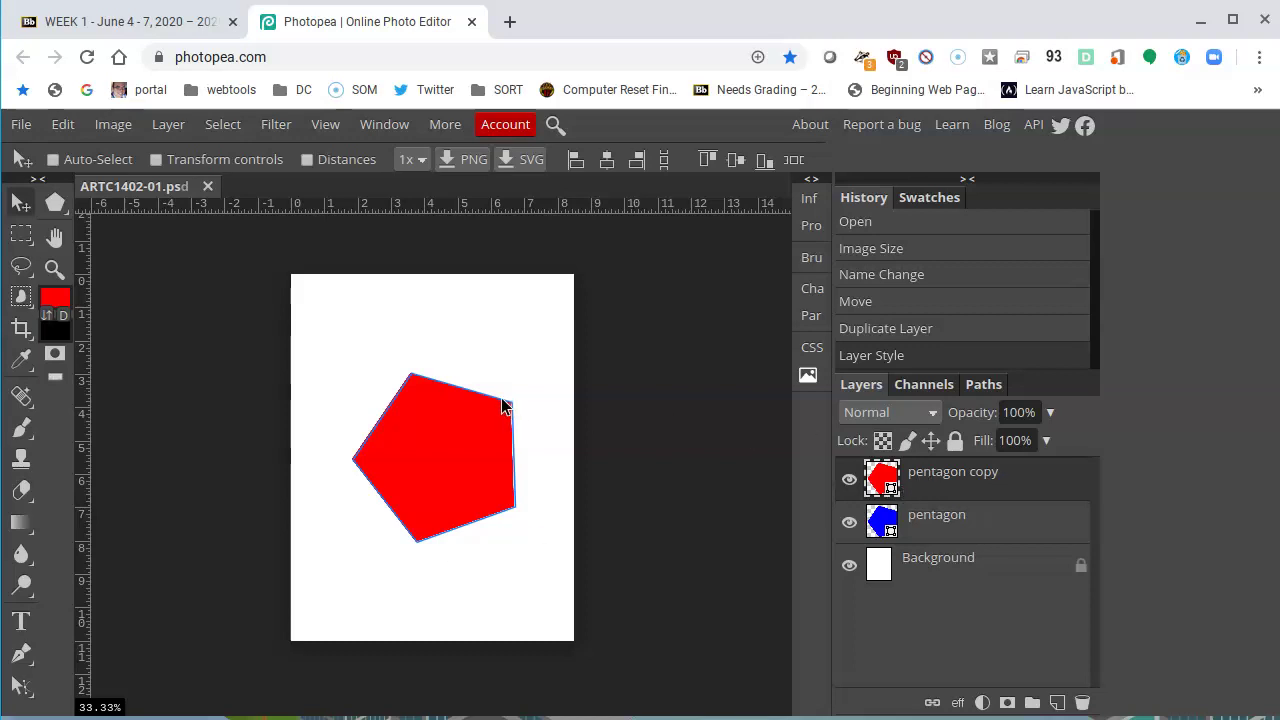
left_click(984, 516)
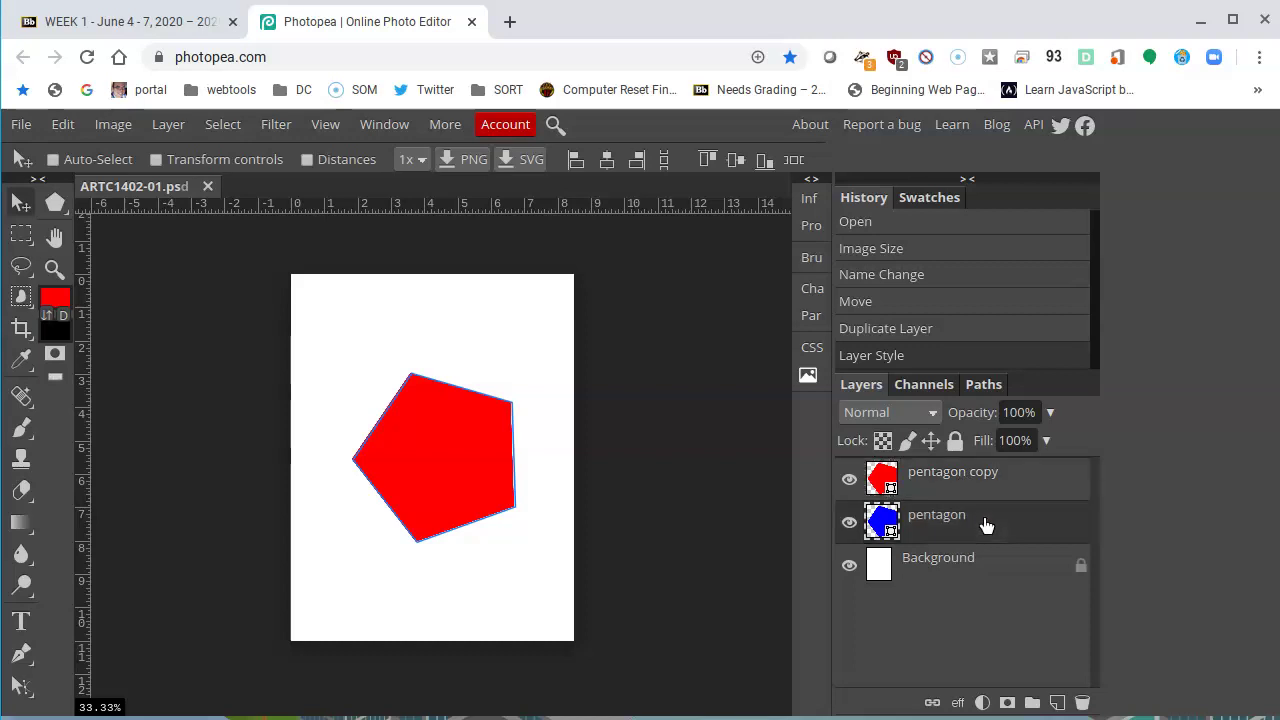
left_click(849, 483)
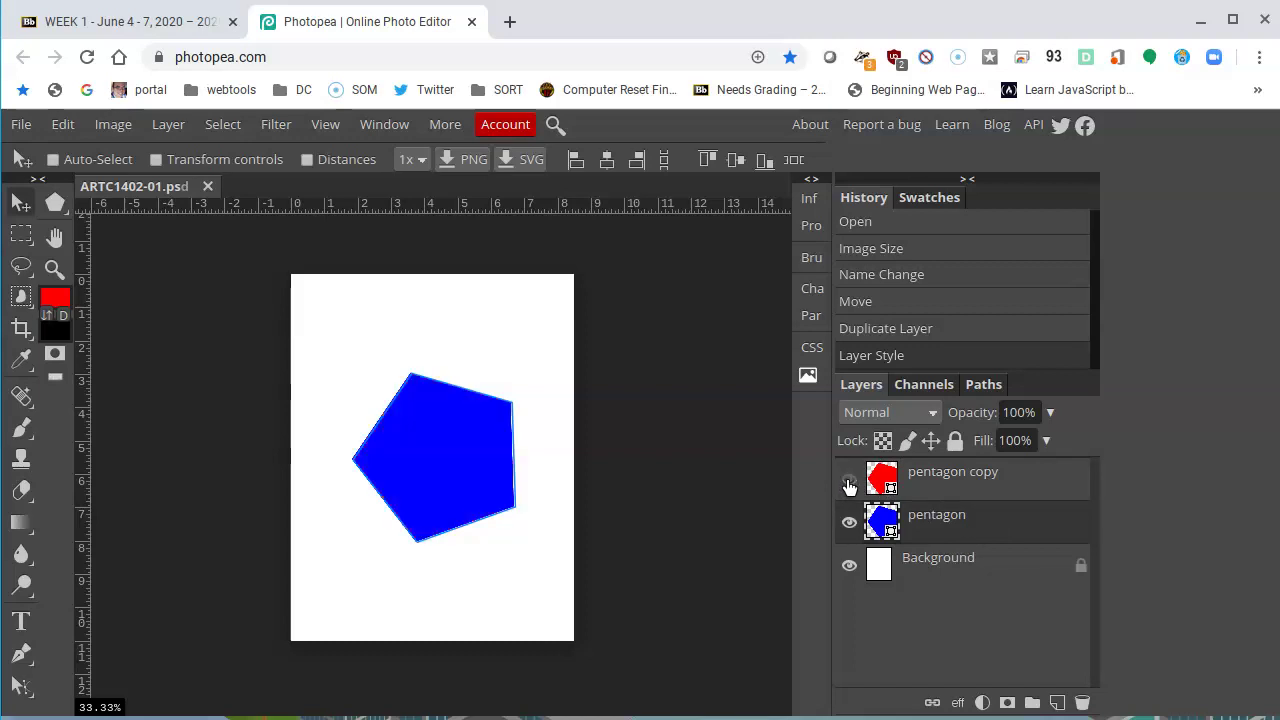
left_click(848, 479)
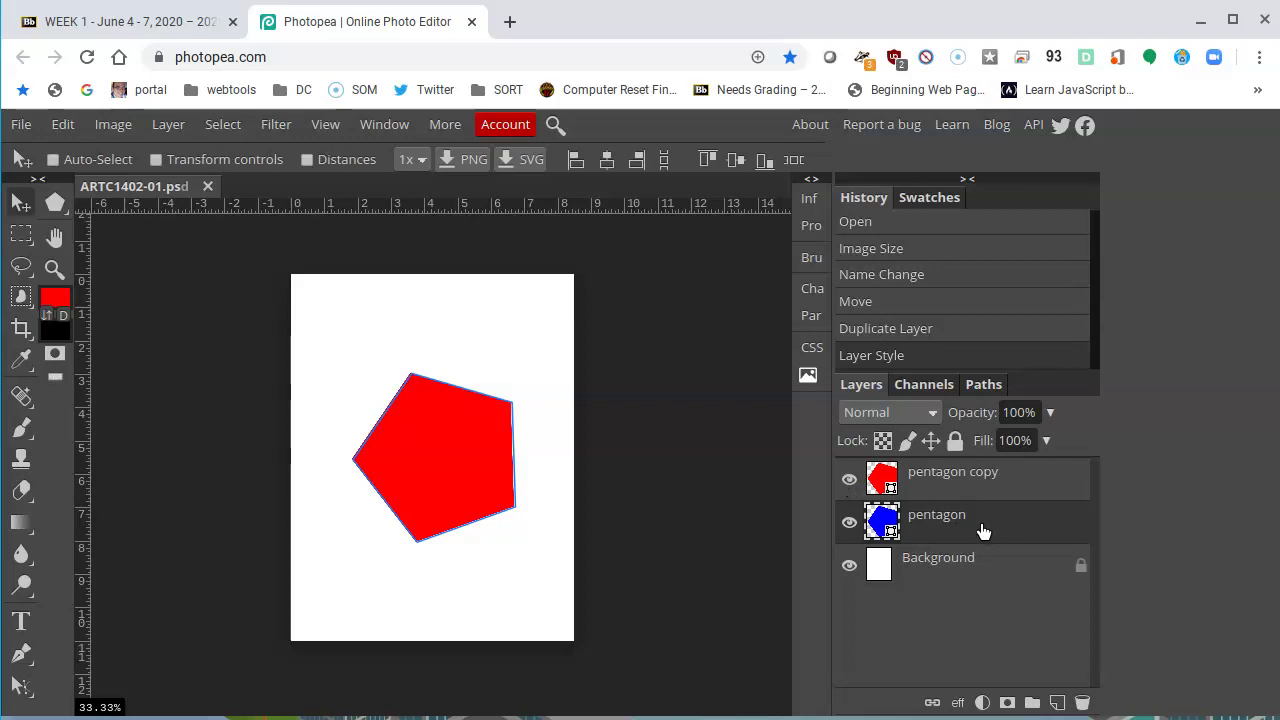
left_click_drag(983, 530, 987, 463)
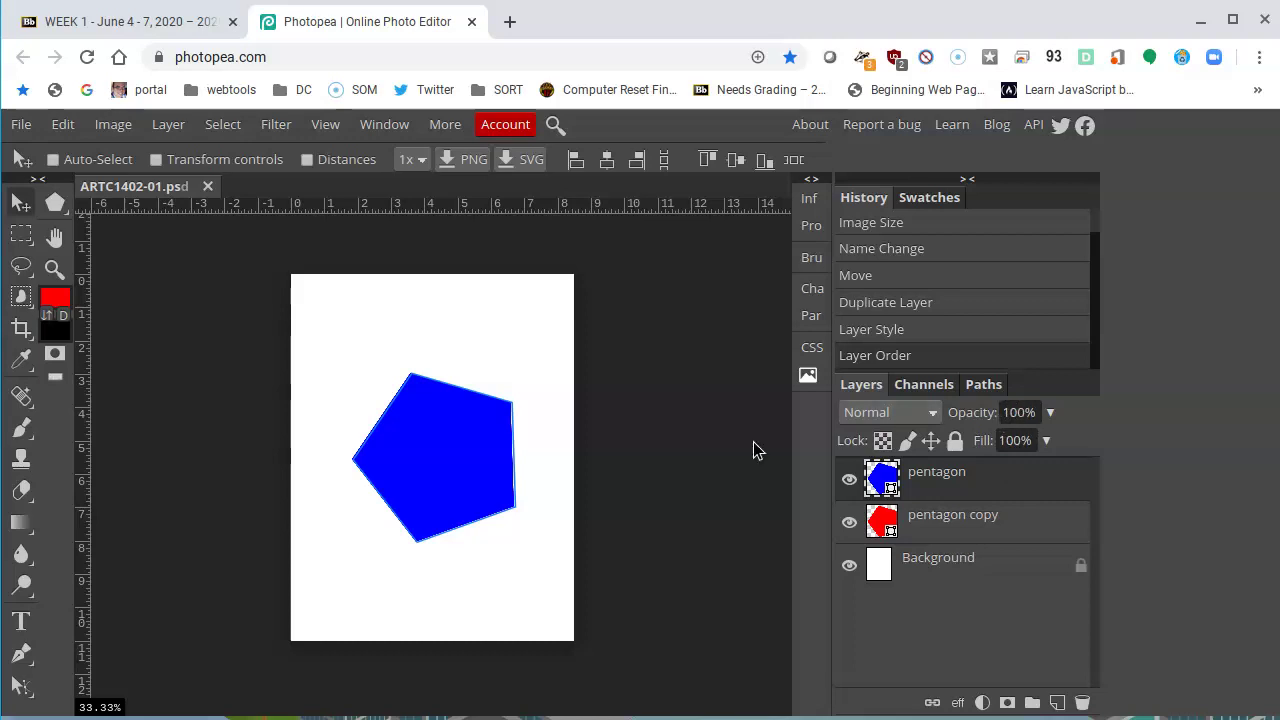
left_click(1051, 415)
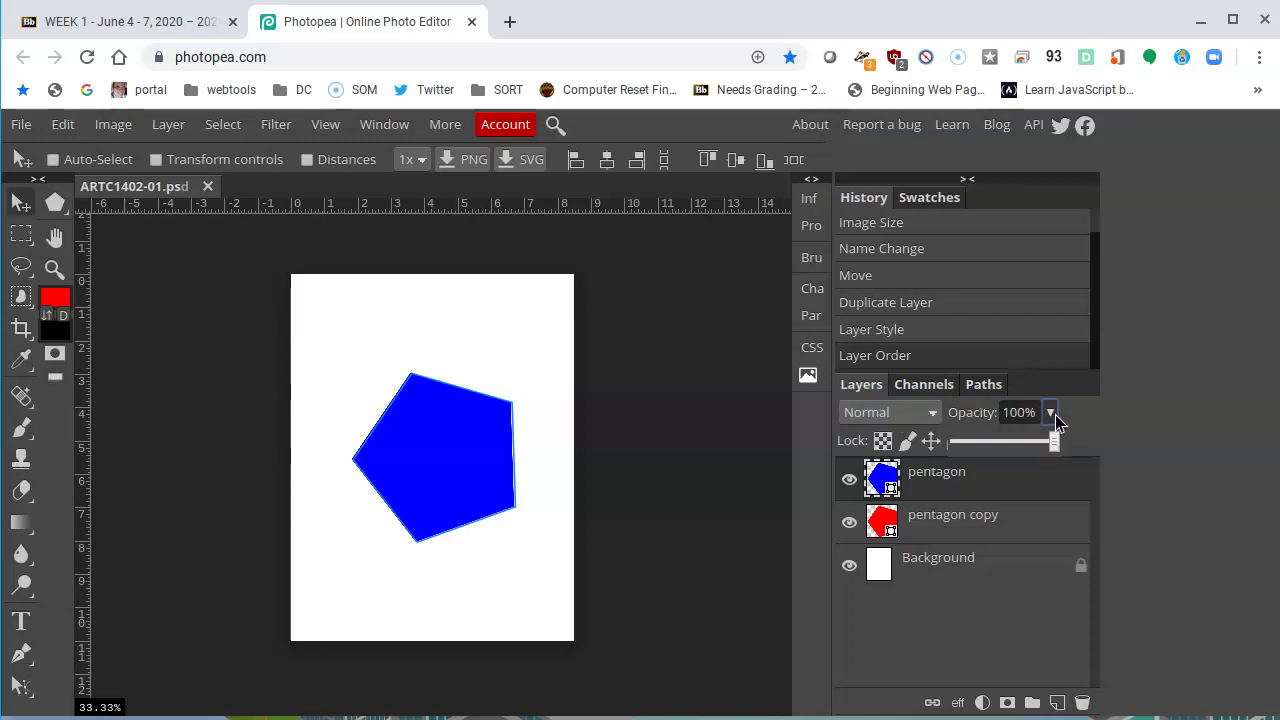
left_click_drag(1054, 443, 1022, 455)
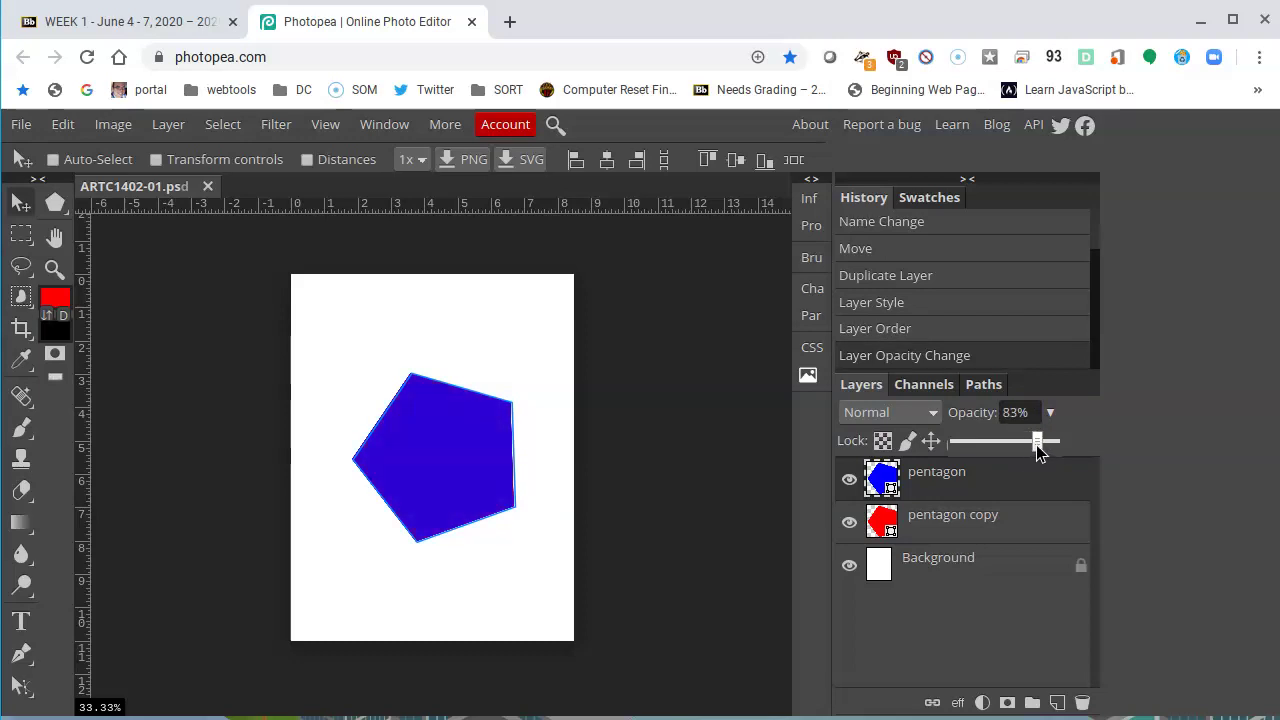
left_click_drag(1010, 455, 937, 470)
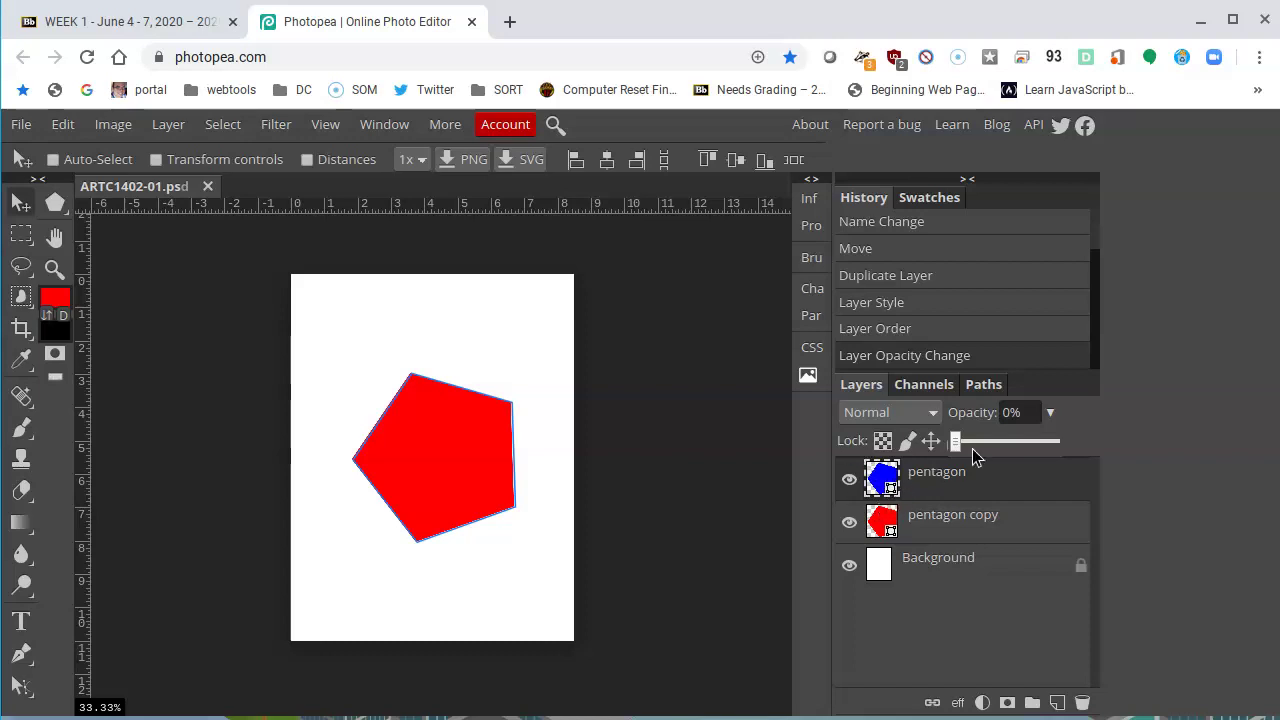
left_click_drag(957, 442, 1099, 448)
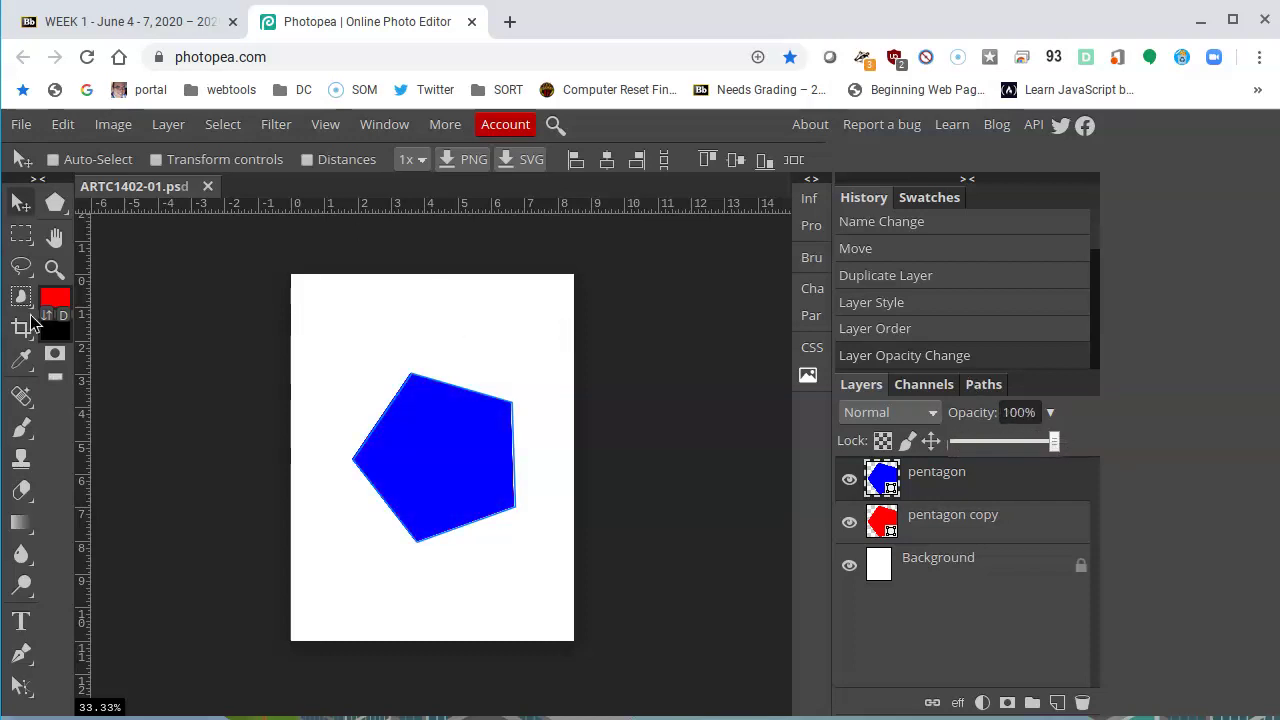
- Reselect the polygon tool and check the fill colour choices without changing them
left_click(55, 203)
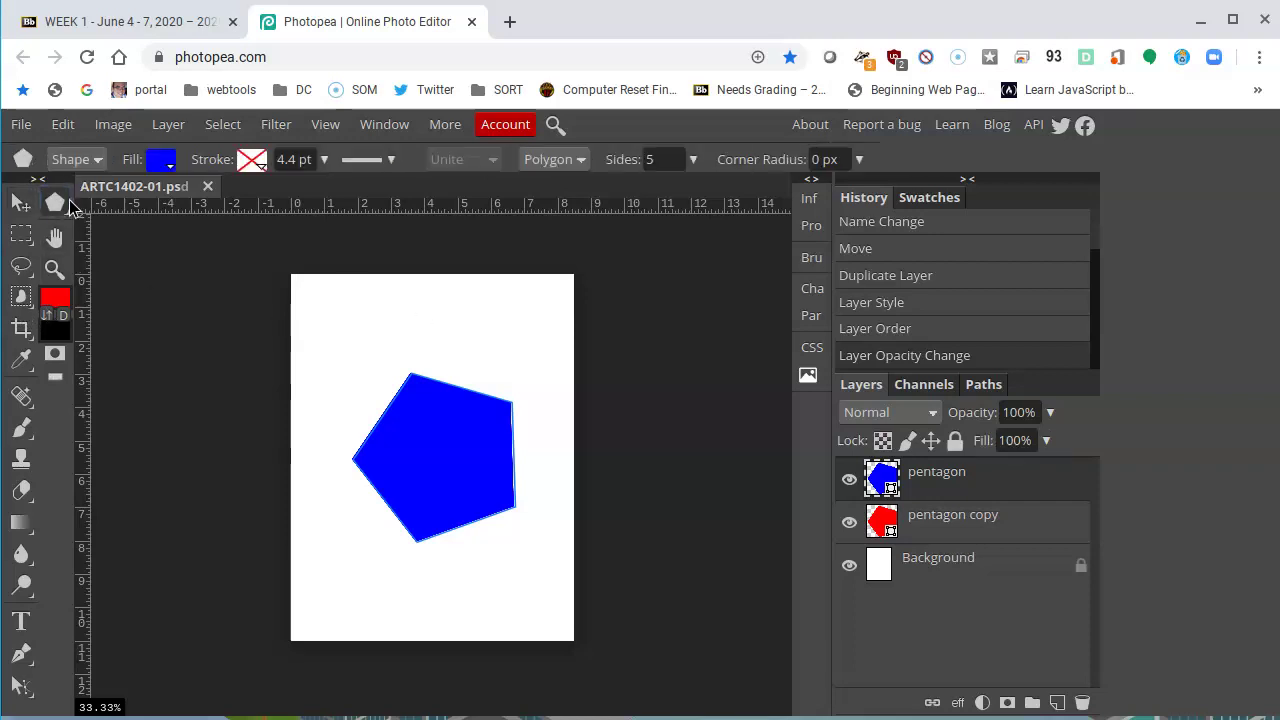
left_click(160, 159)
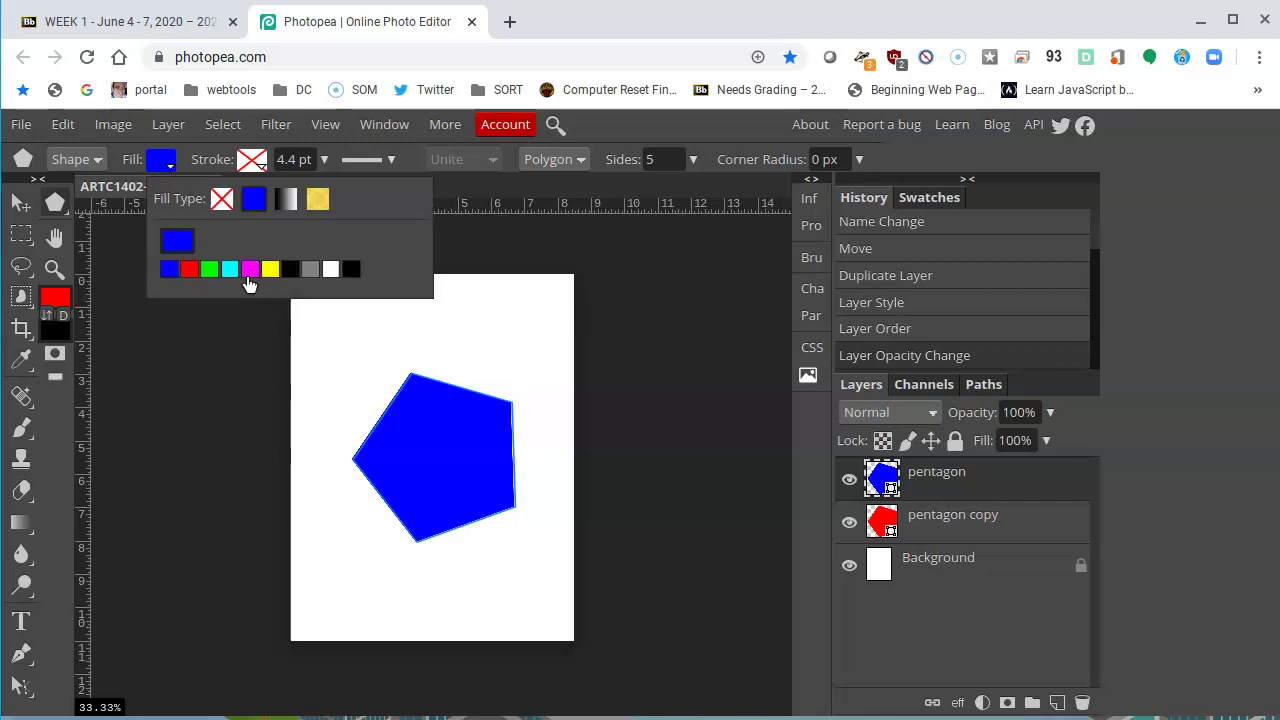
left_click(136, 249)
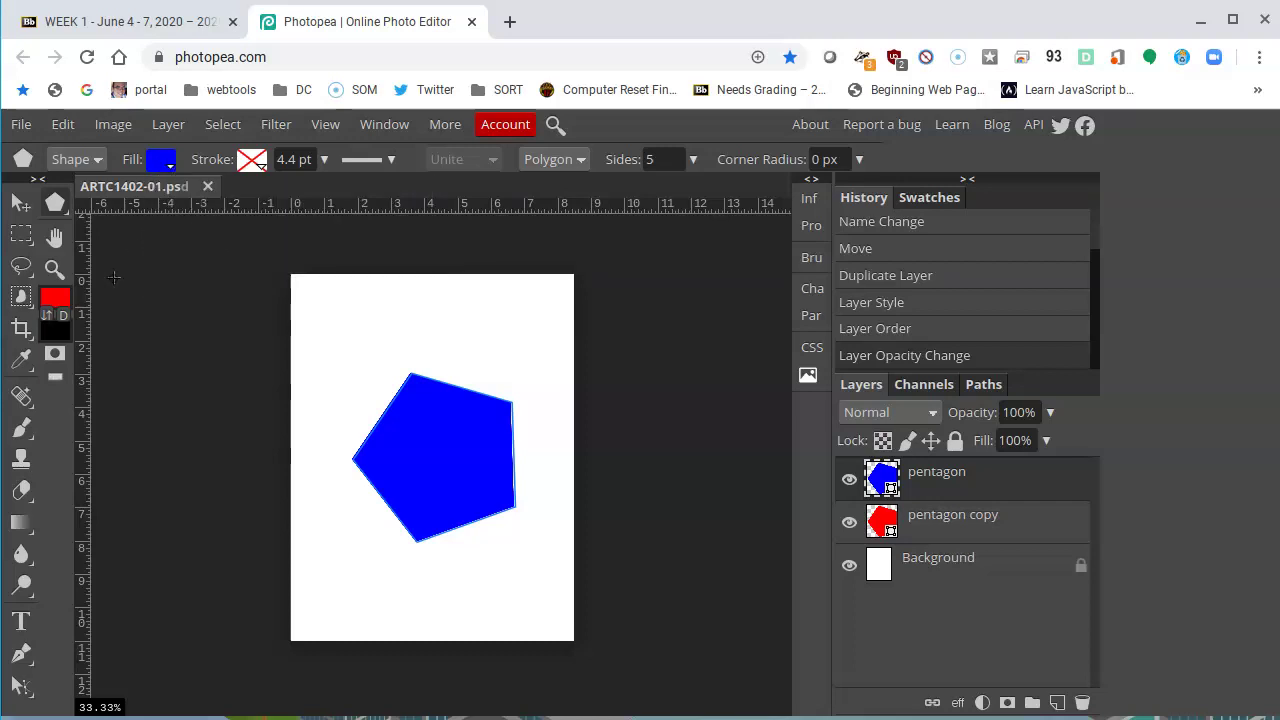
- Duplicate the 'pentagon' layer to create 'pentagon copy 2' at the top
left_click(996, 518)
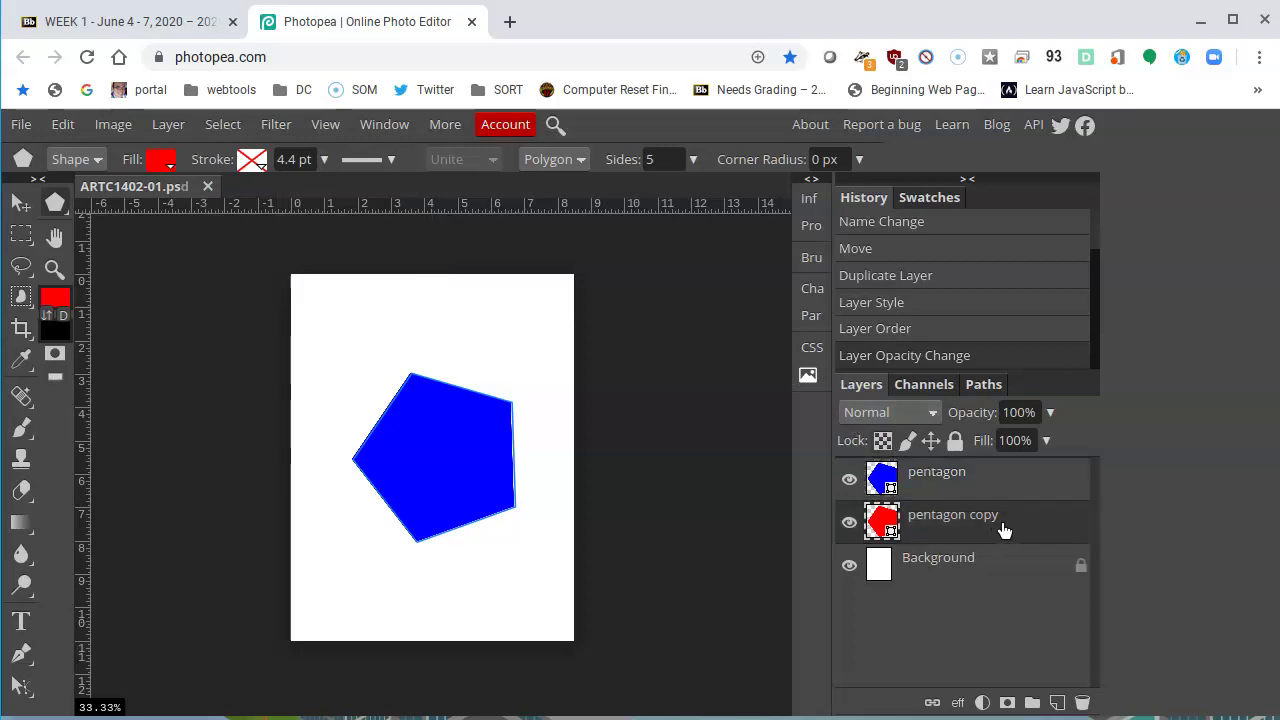
left_click(988, 482)
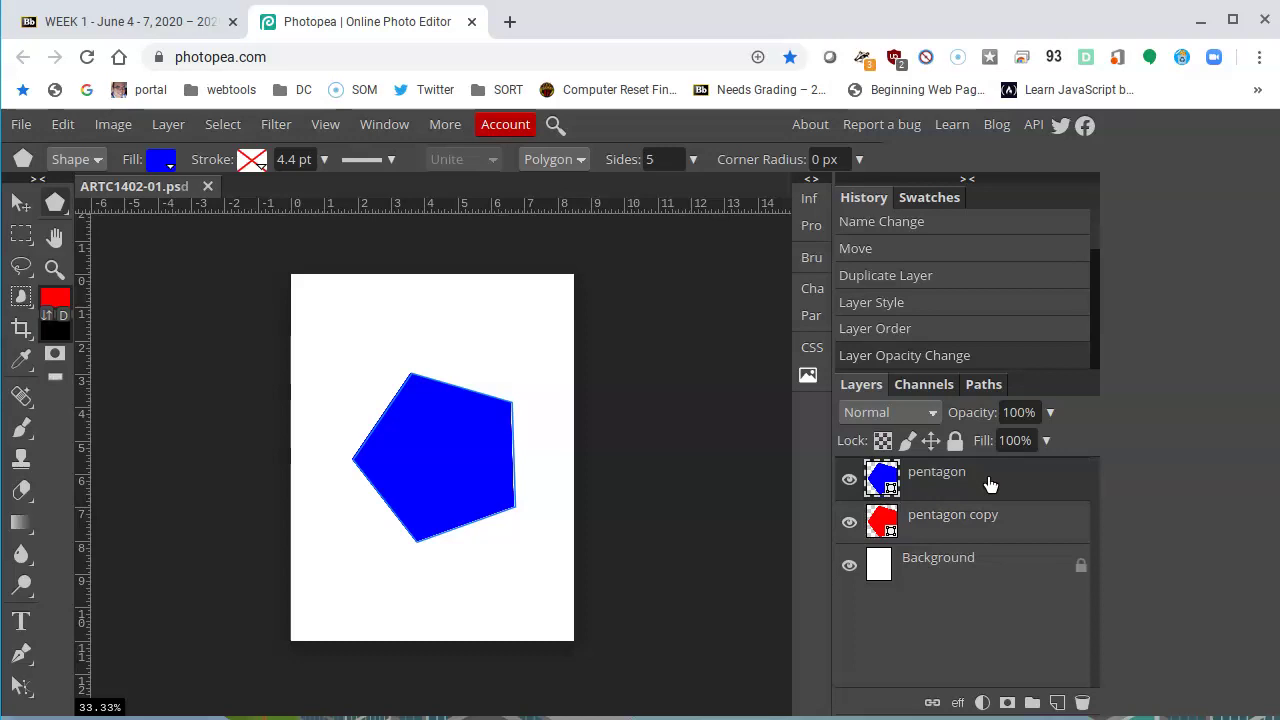
right_click(1012, 472)
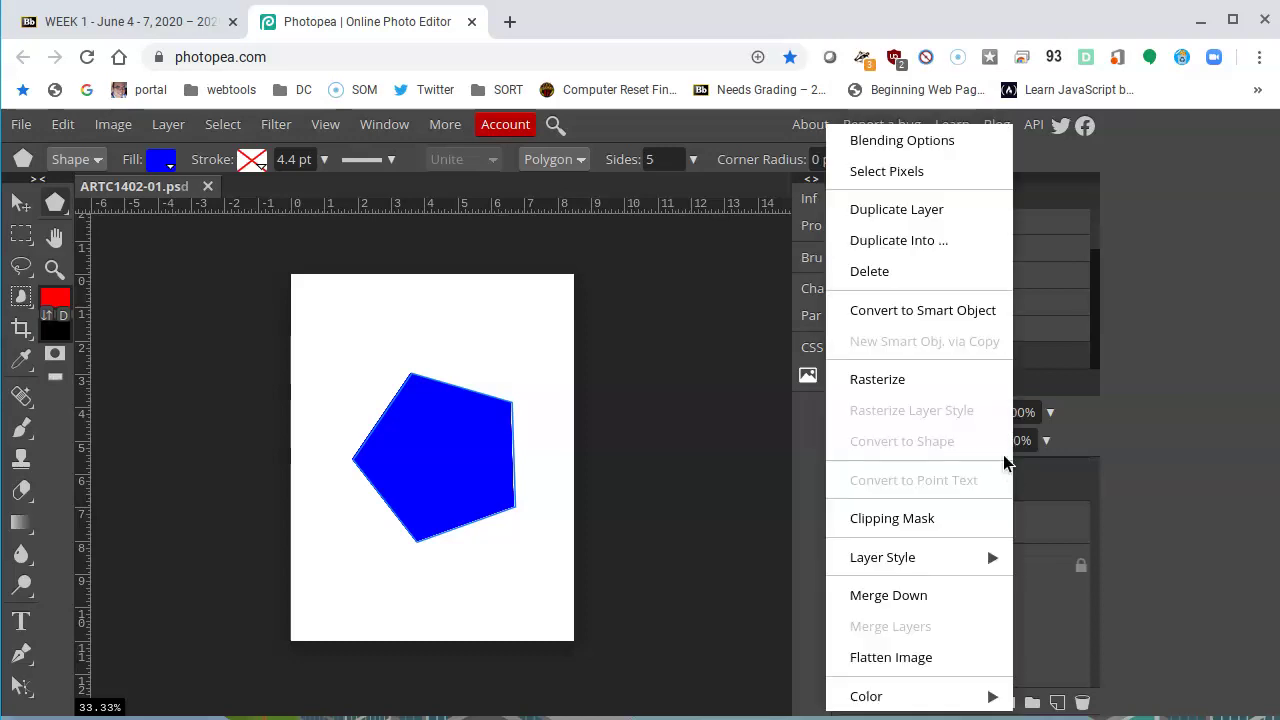
left_click(922, 207)
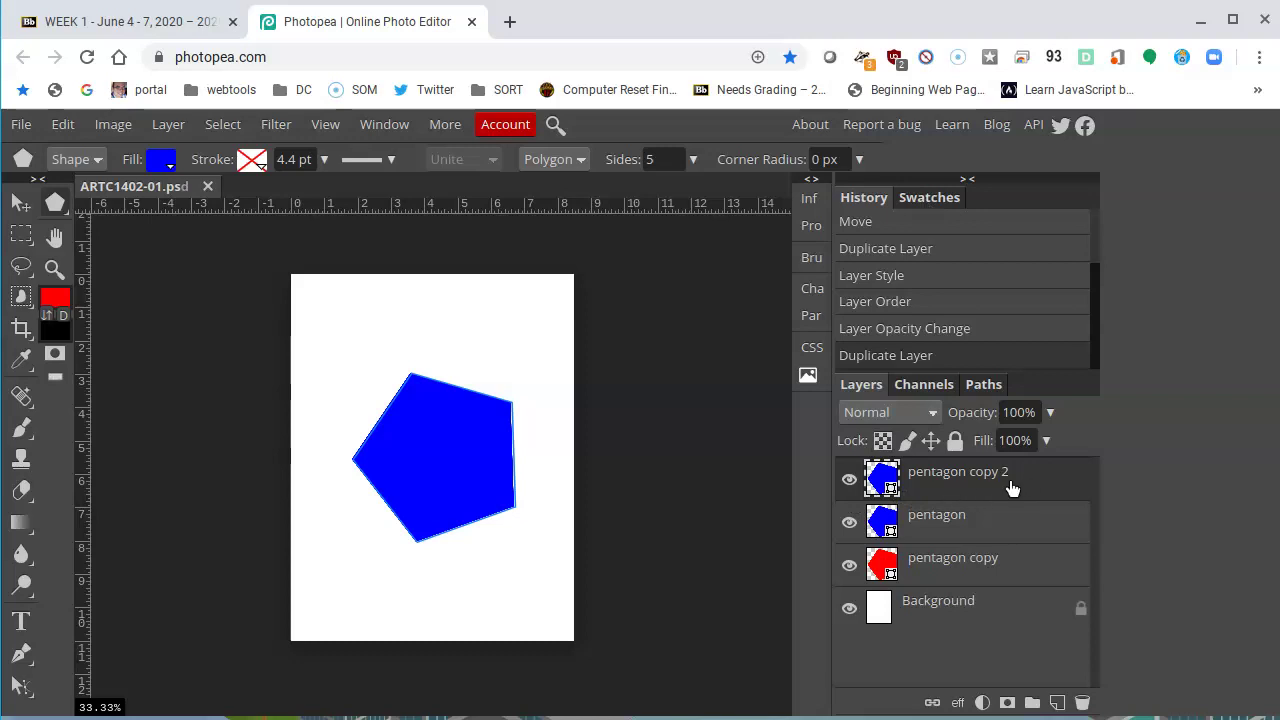
- Rename 'pentagon copy' to 'pentagon red'
left_click(977, 566)
double_click(976, 557)
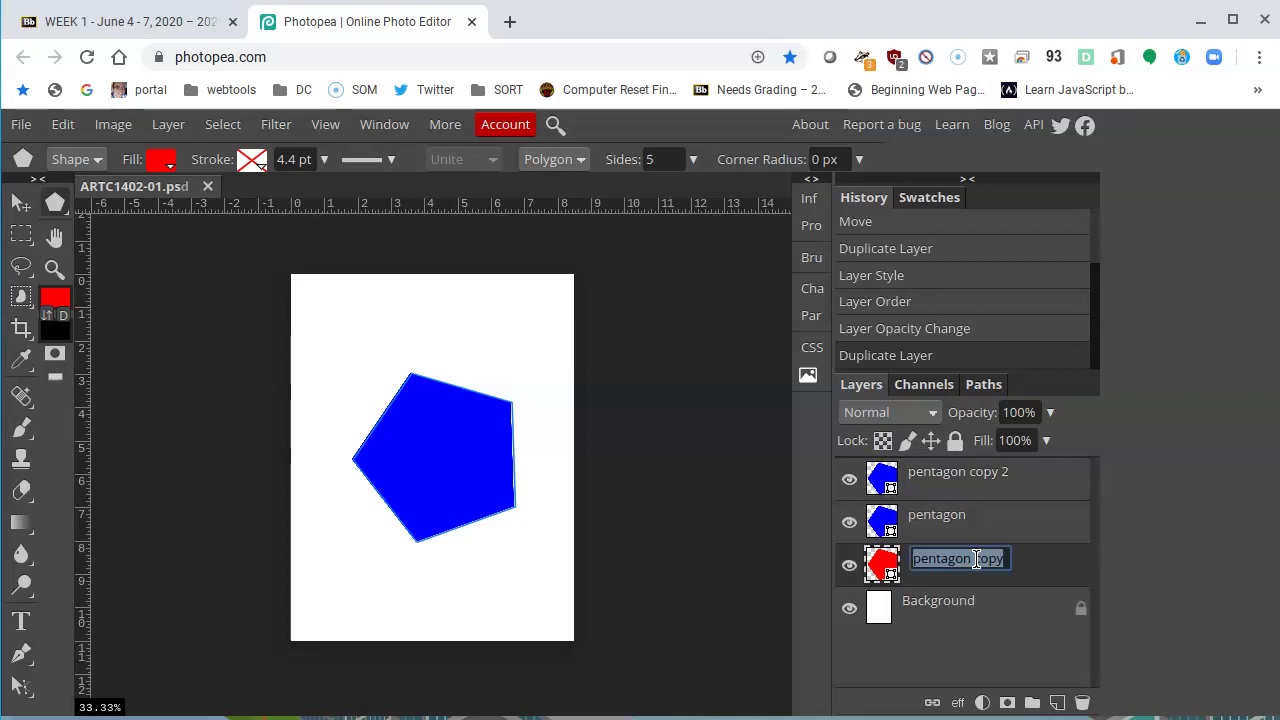
left_click_drag(975, 558, 1022, 548)
type("red")
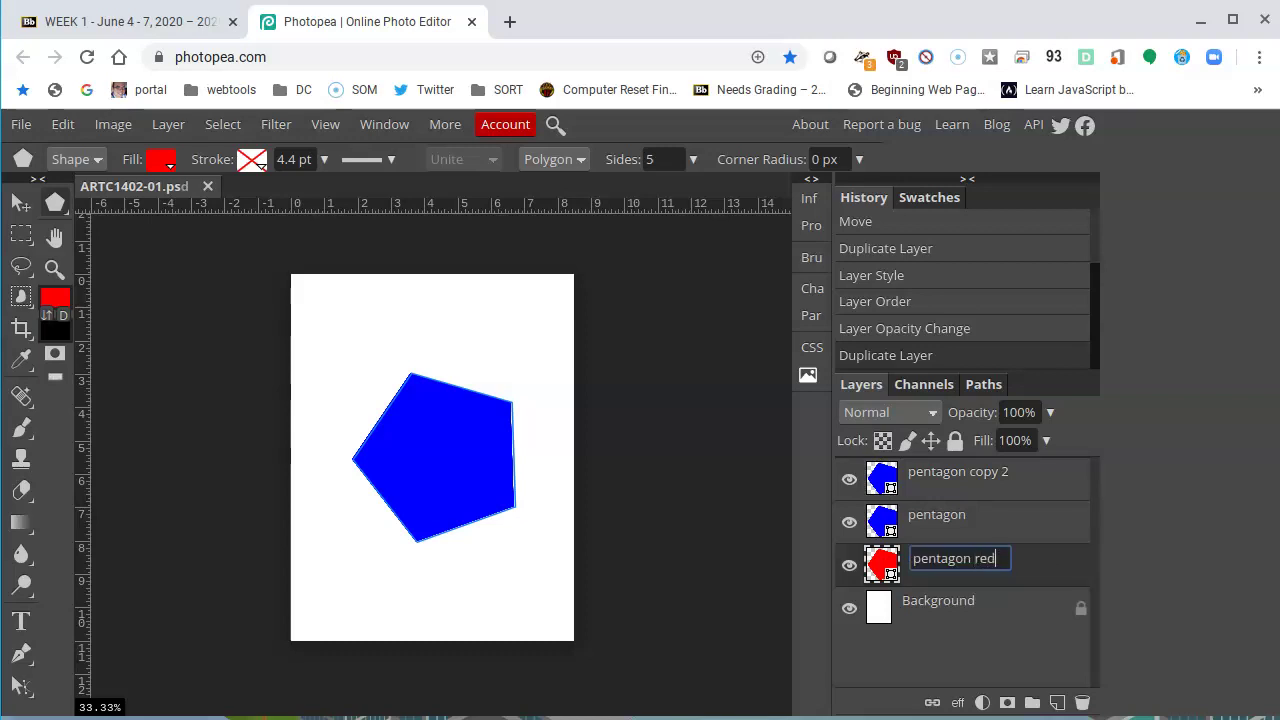
key("Return")
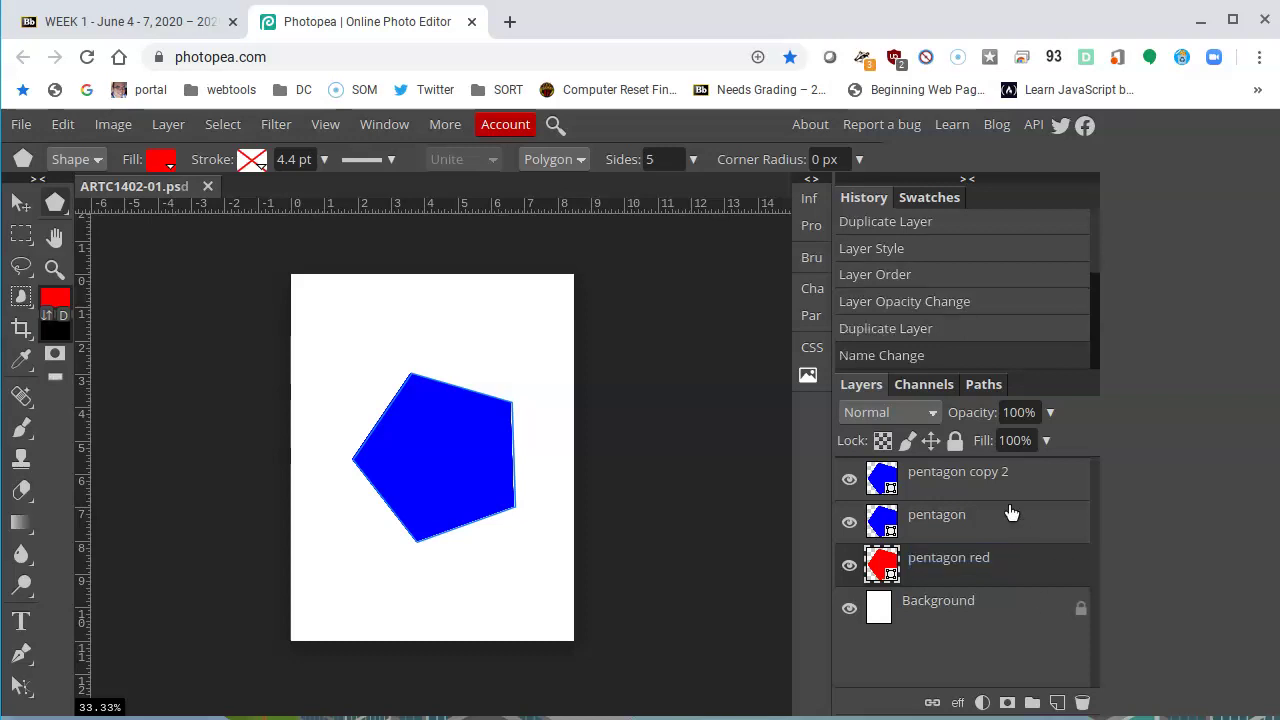
- Rename the 'pentagon' layer to 'pentagon blue'
double_click(975, 473)
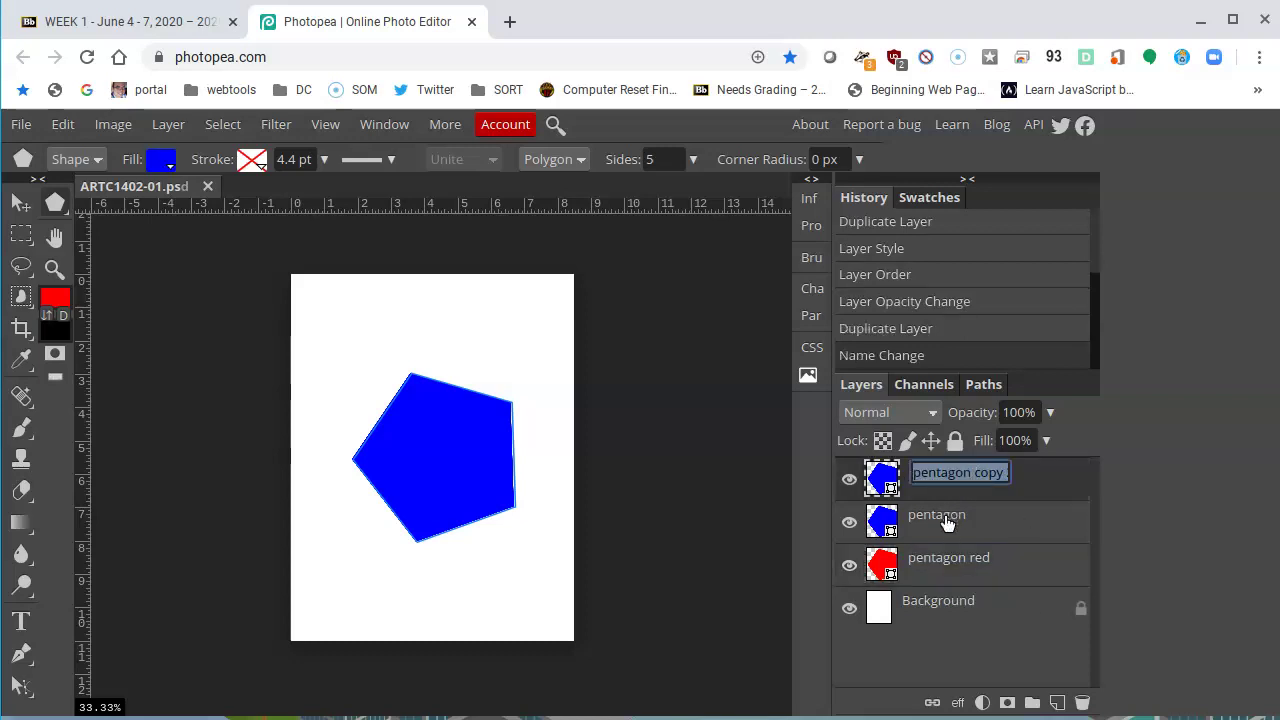
double_click(945, 514)
left_click(988, 515)
type("blue")
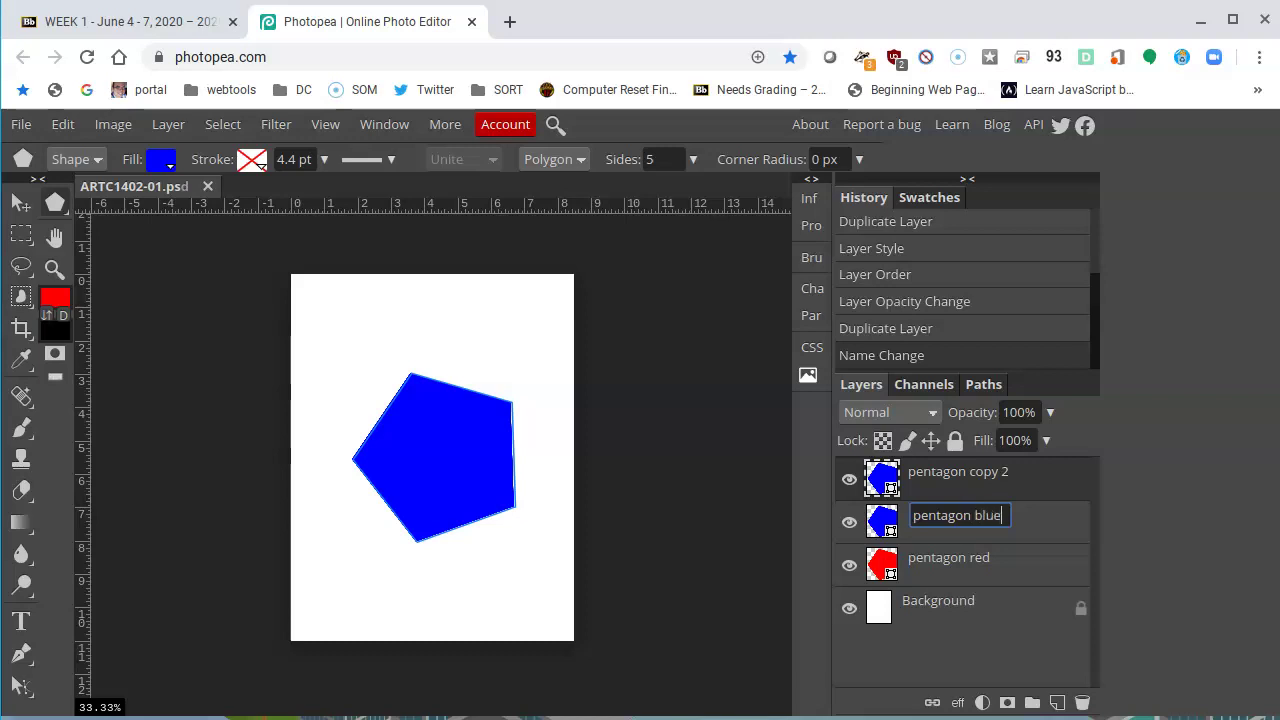
key("Return")
- Rename 'pentagon copy 2' to 'pentagon green'
double_click(977, 466)
left_click(1045, 472)
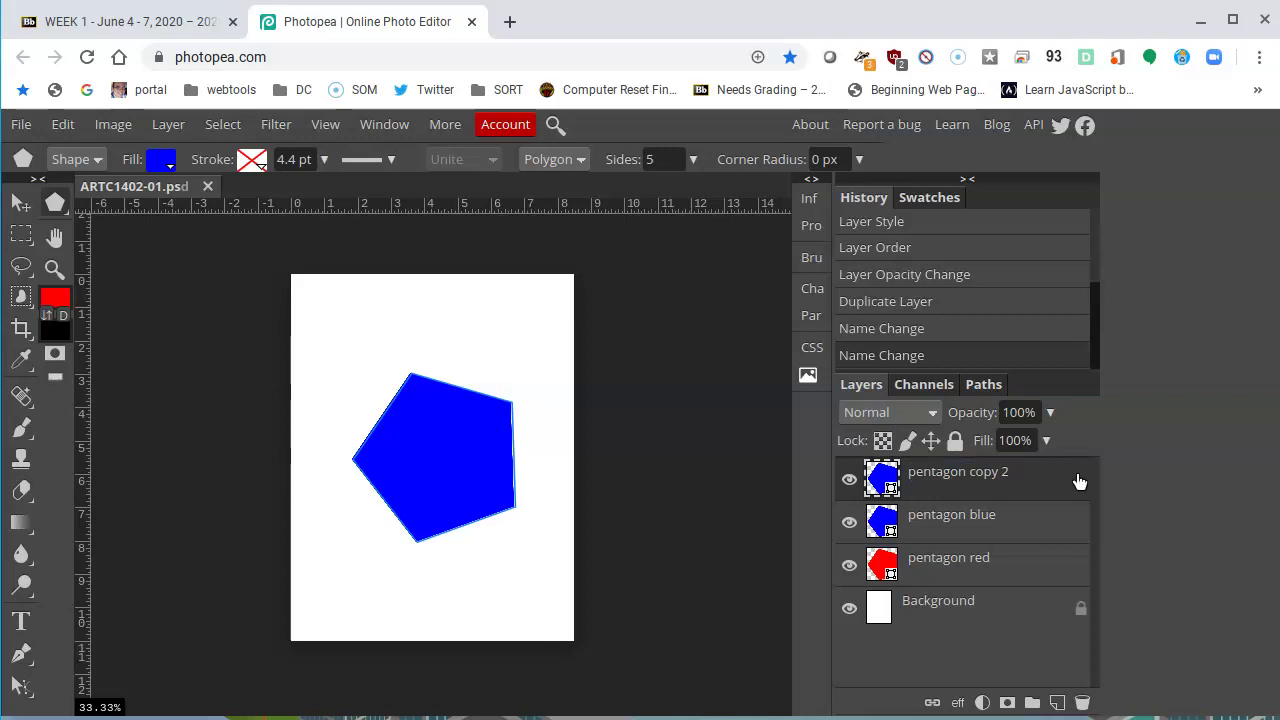
double_click(984, 472)
double_click(984, 472)
key("BackSpace")
key("shift+Right")
key("shift+Right")
type("green")
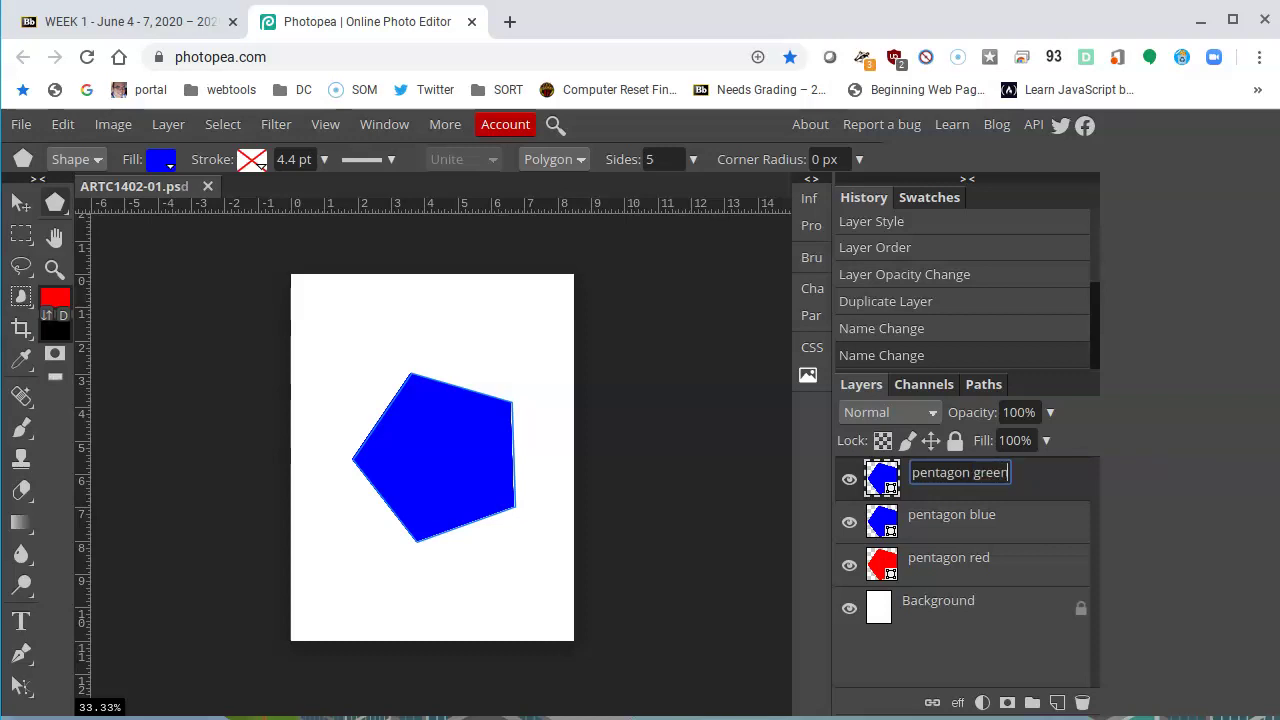
key("Return")
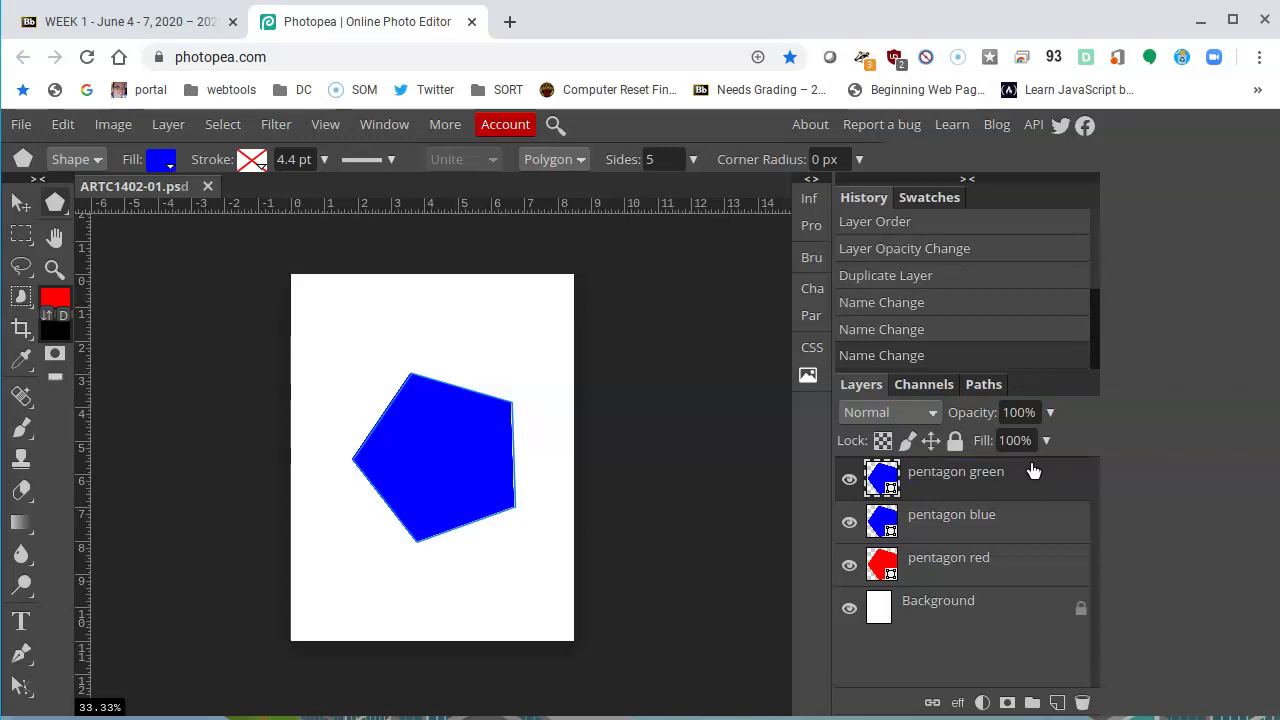
- Set the foreground colour to pure green 00ff00
left_click(164, 160)
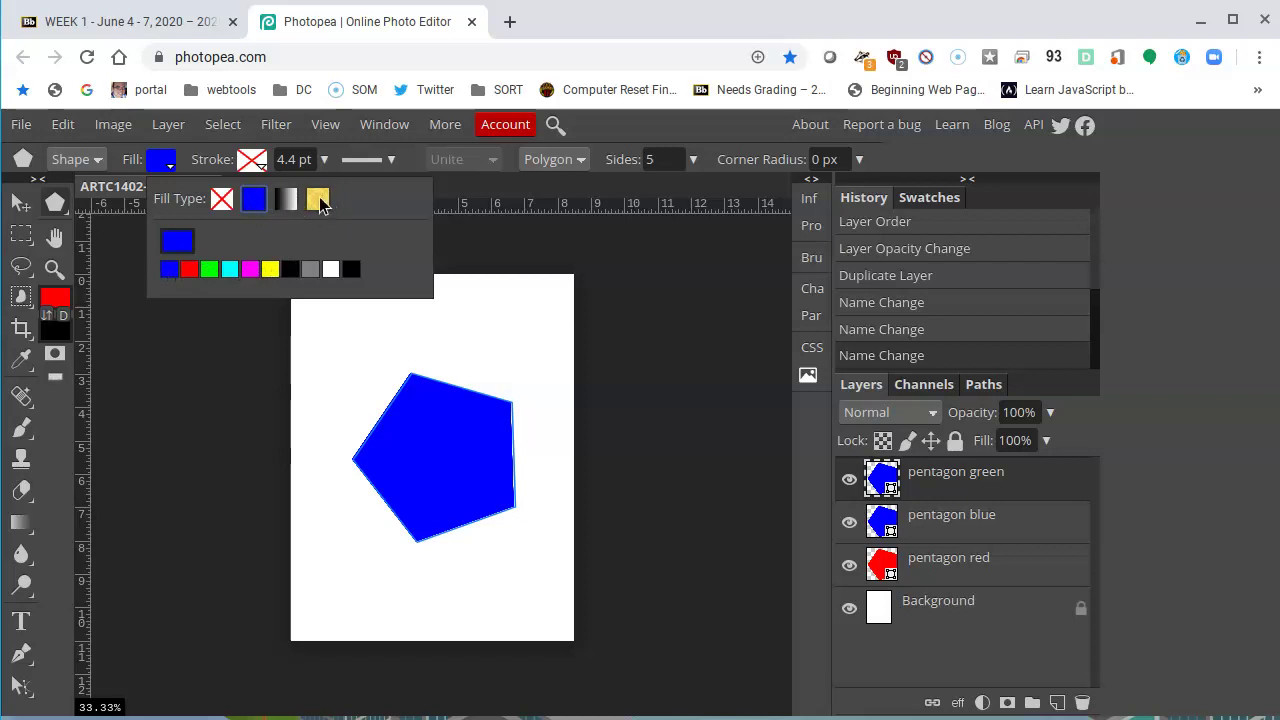
left_click(164, 162)
left_click(168, 164)
left_click(166, 163)
left_click(165, 162)
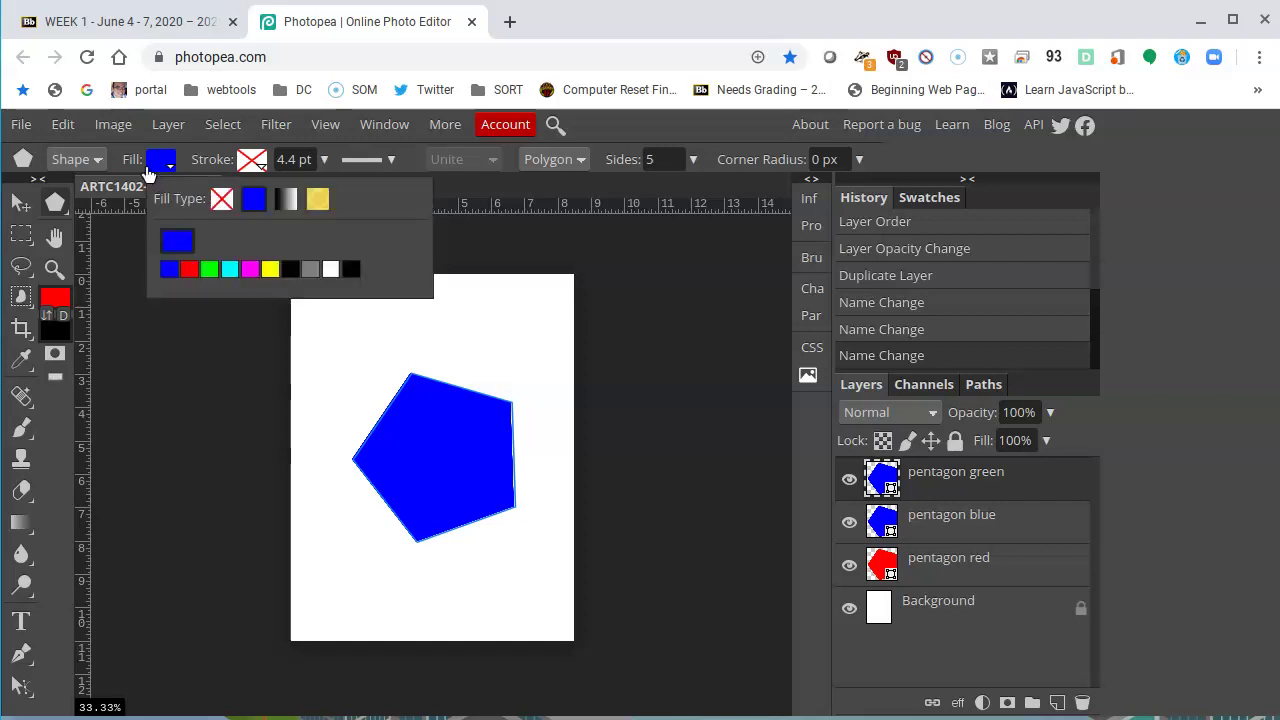
left_click(60, 299)
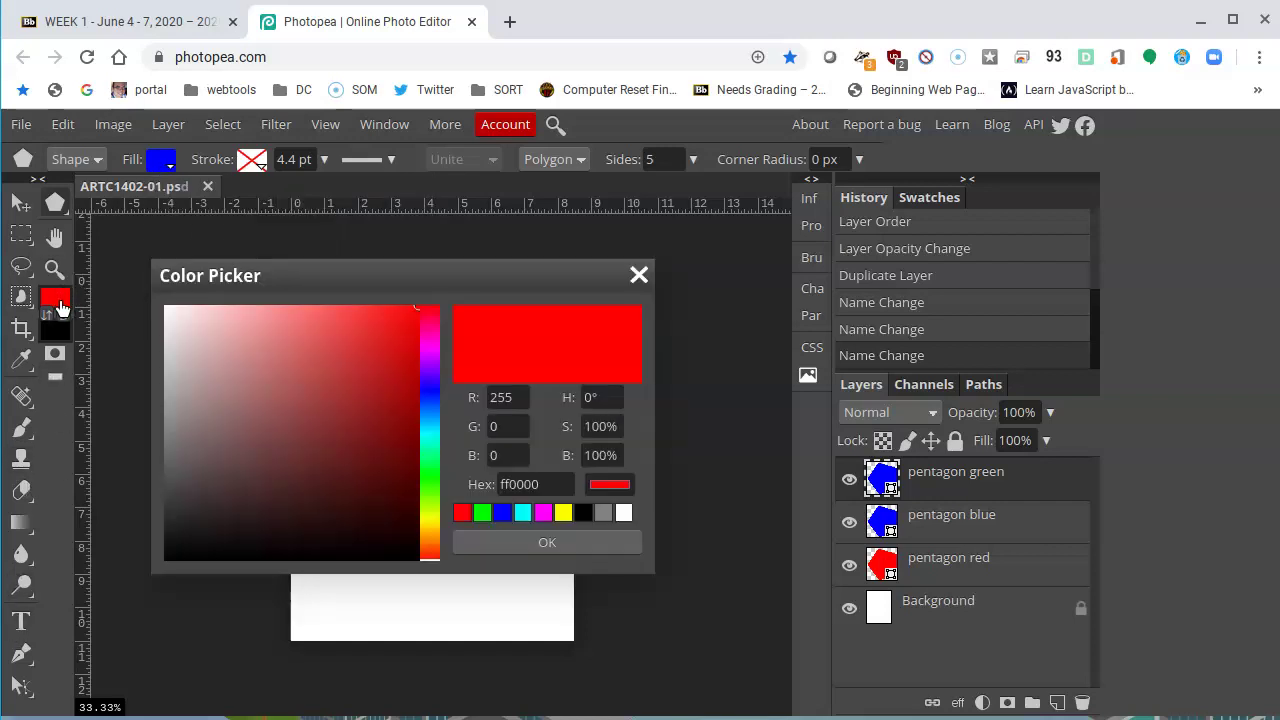
left_click(482, 517)
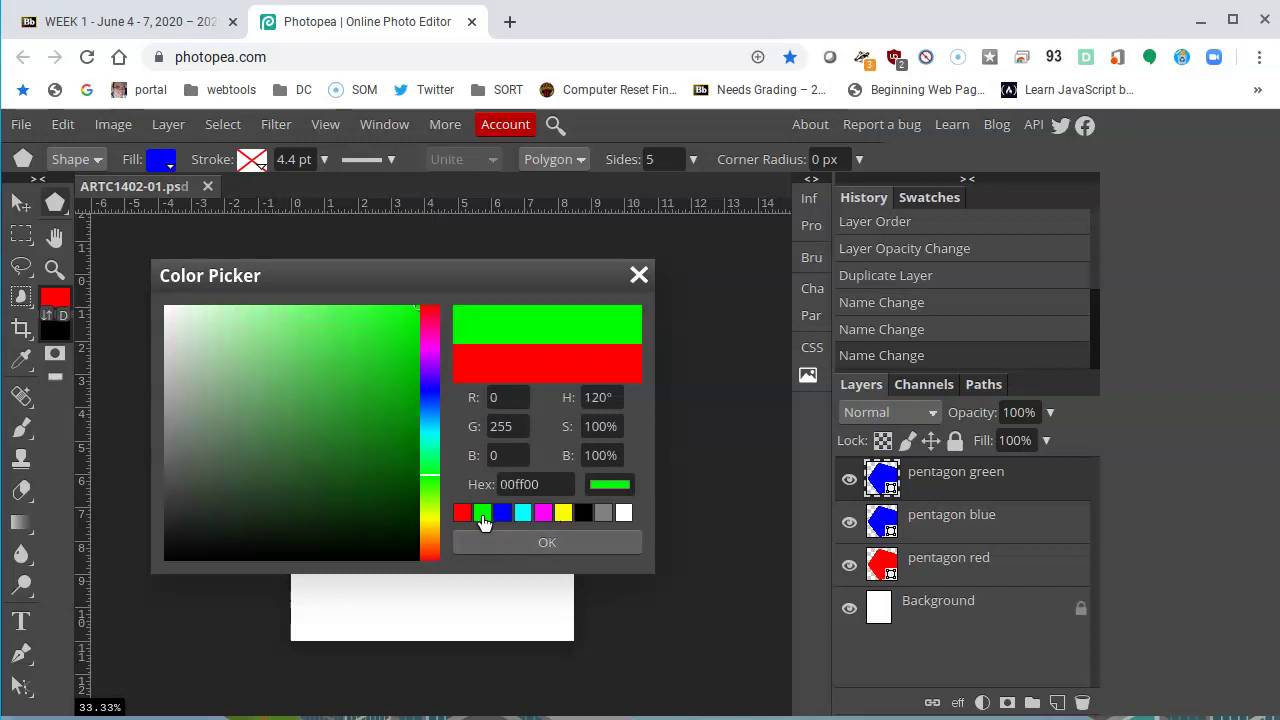
left_click(569, 539)
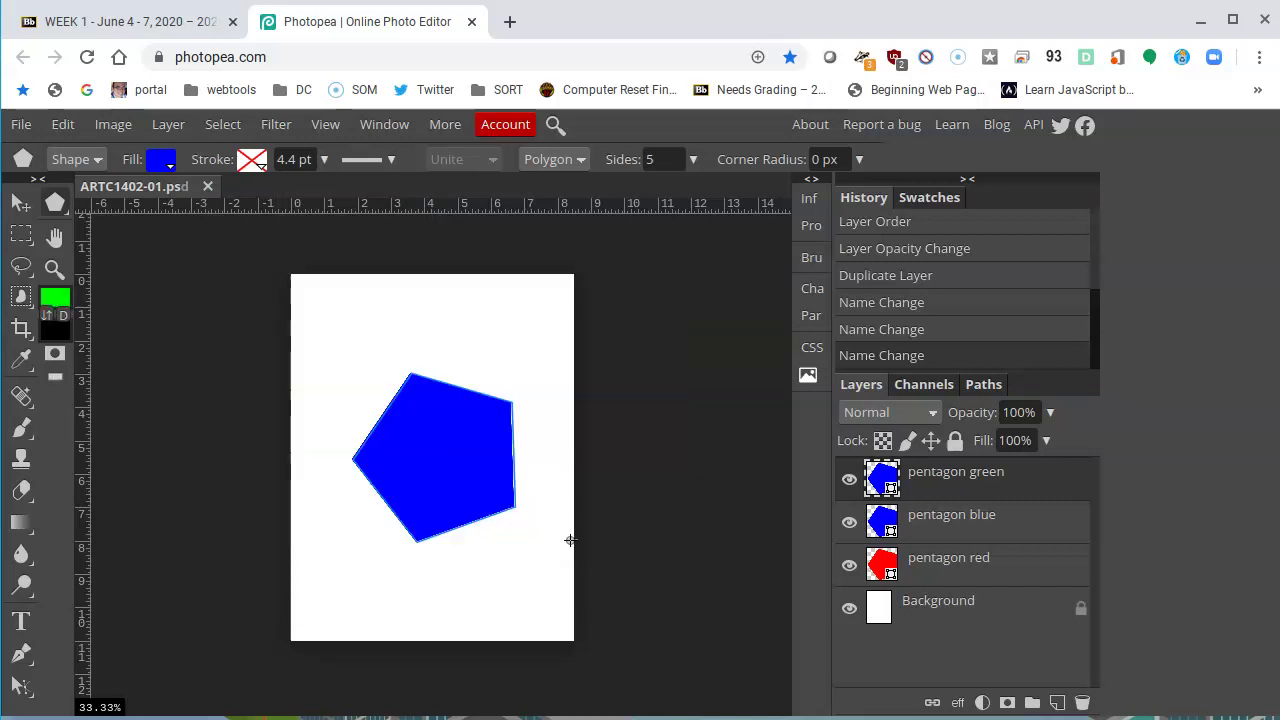
- Fill the shape on the pentagon green layer with the green swatch
left_click(159, 161)
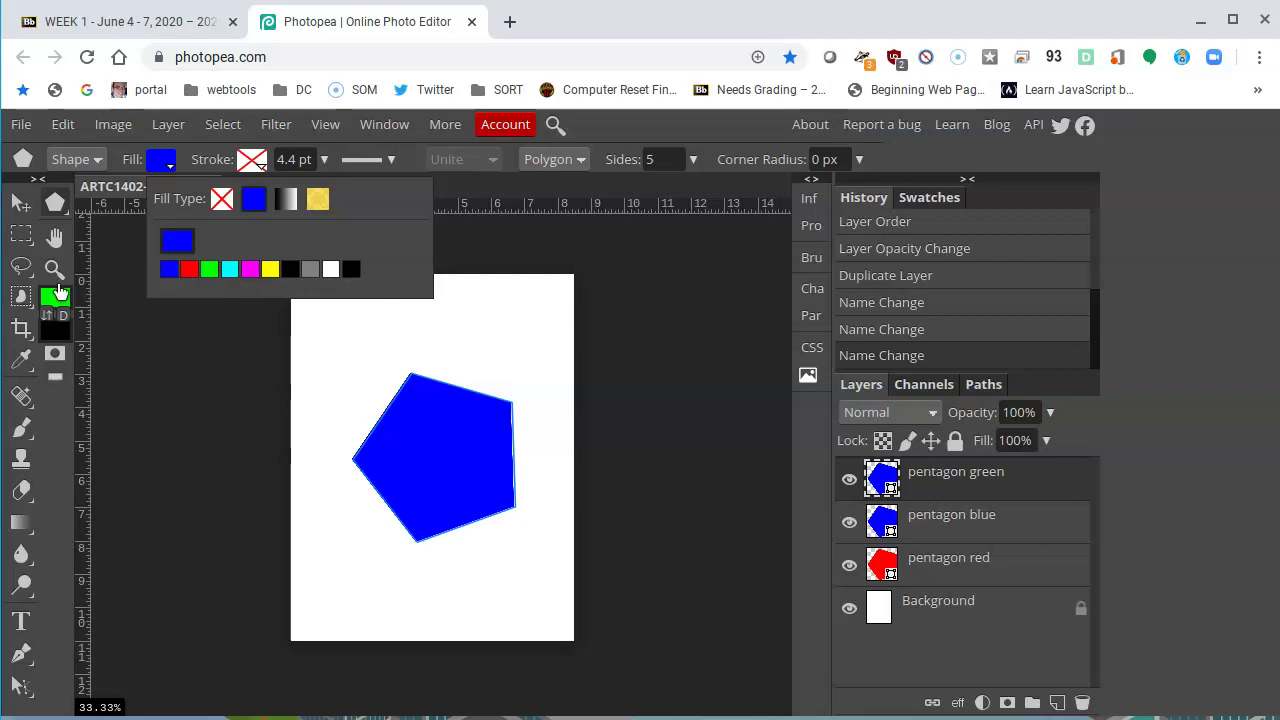
left_click(210, 270)
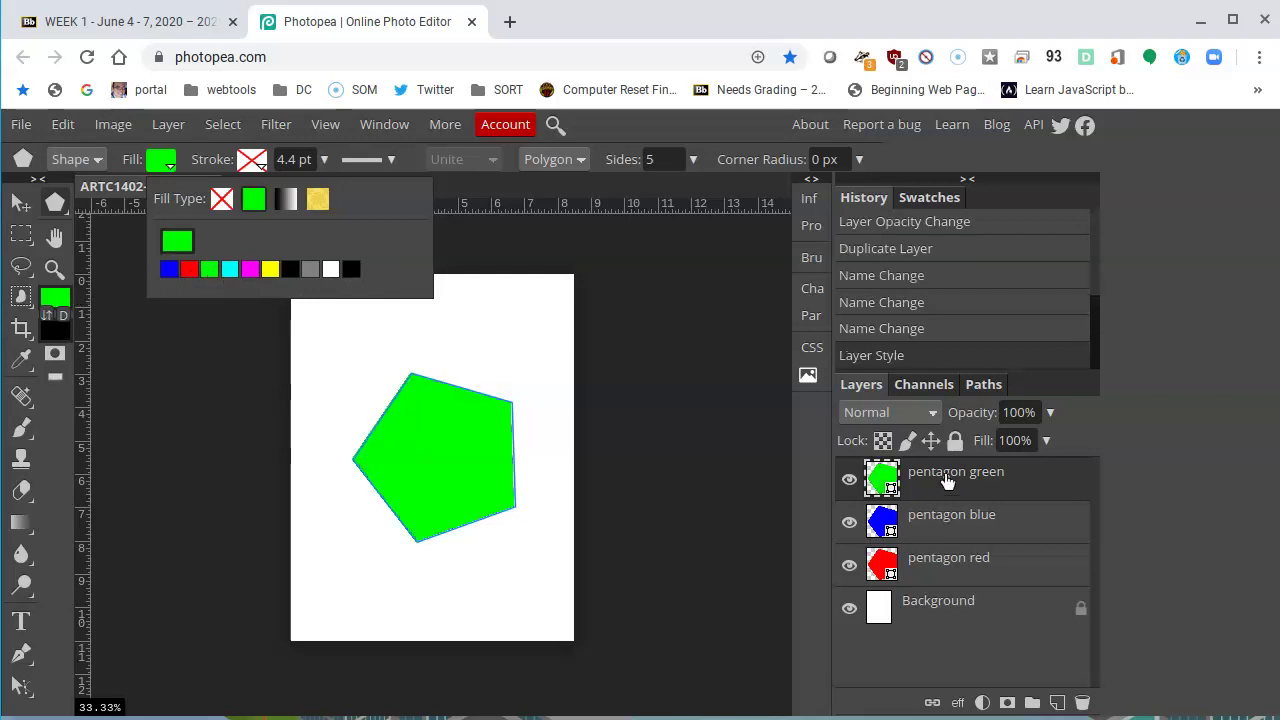
left_click(988, 474)
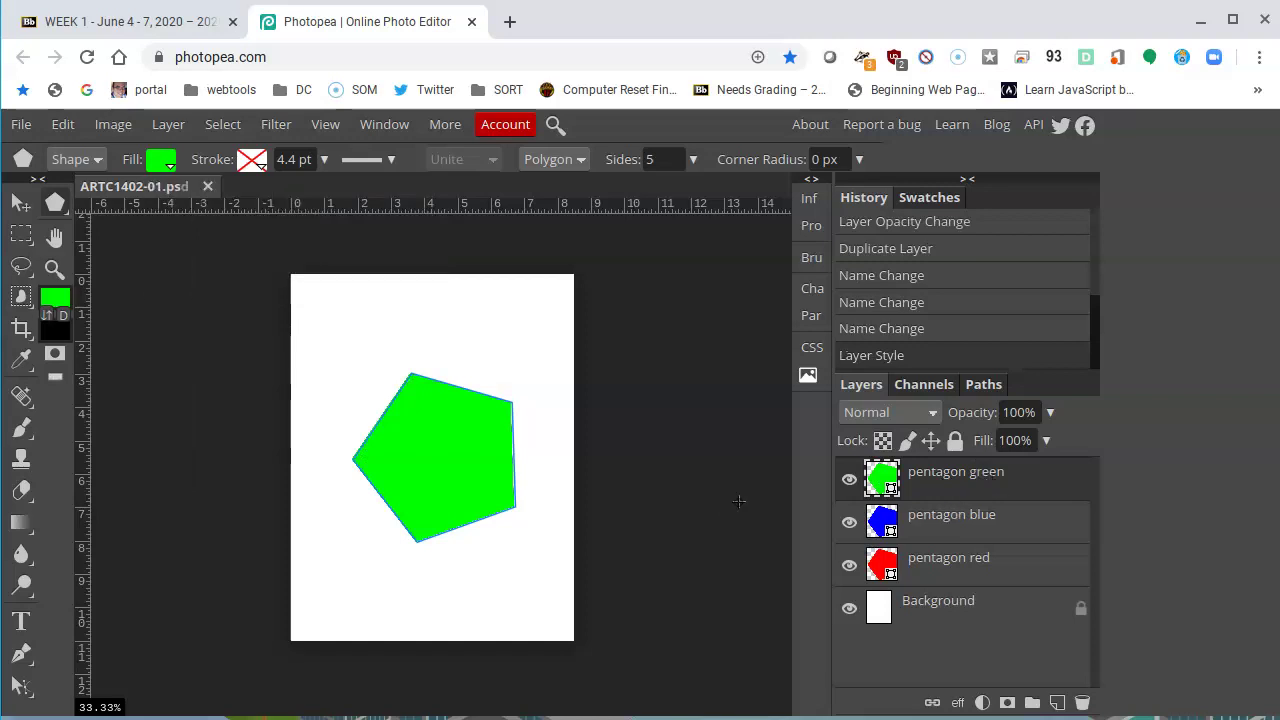
left_click(848, 484)
left_click(848, 484)
left_click(849, 522)
left_click(845, 484)
left_click(845, 482)
left_click(848, 520)
left_click(960, 603)
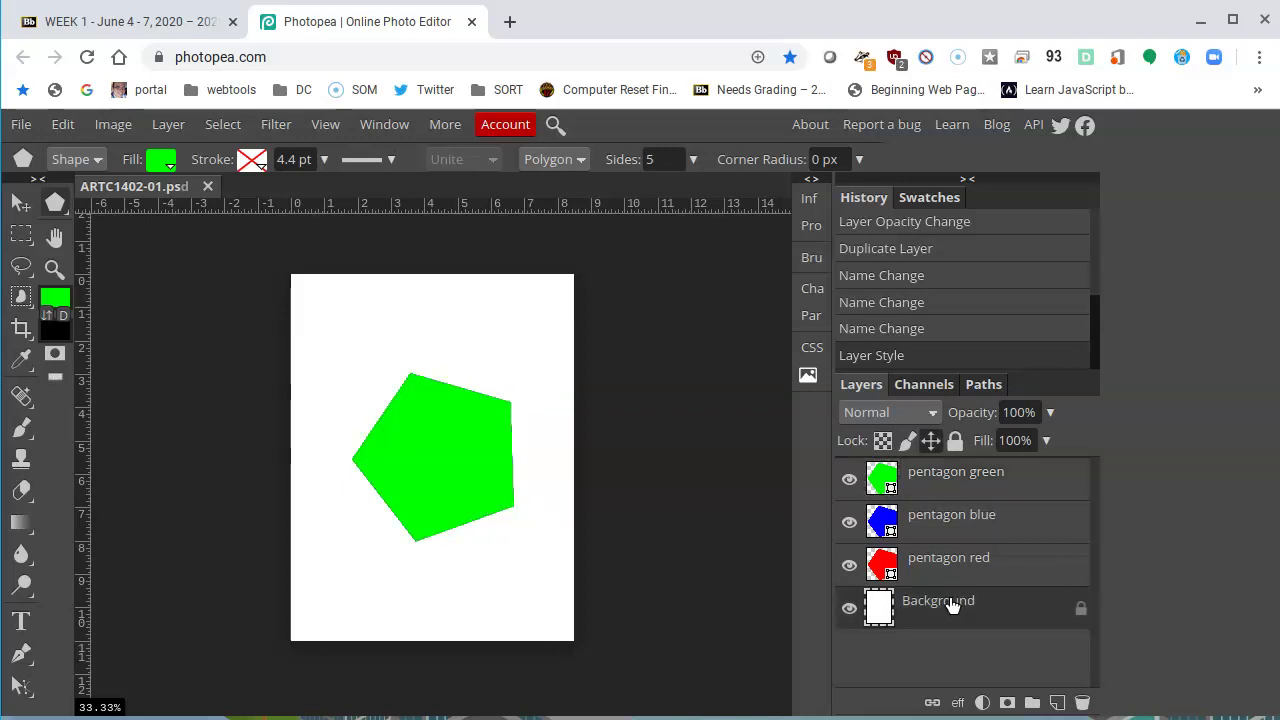
left_click(988, 580)
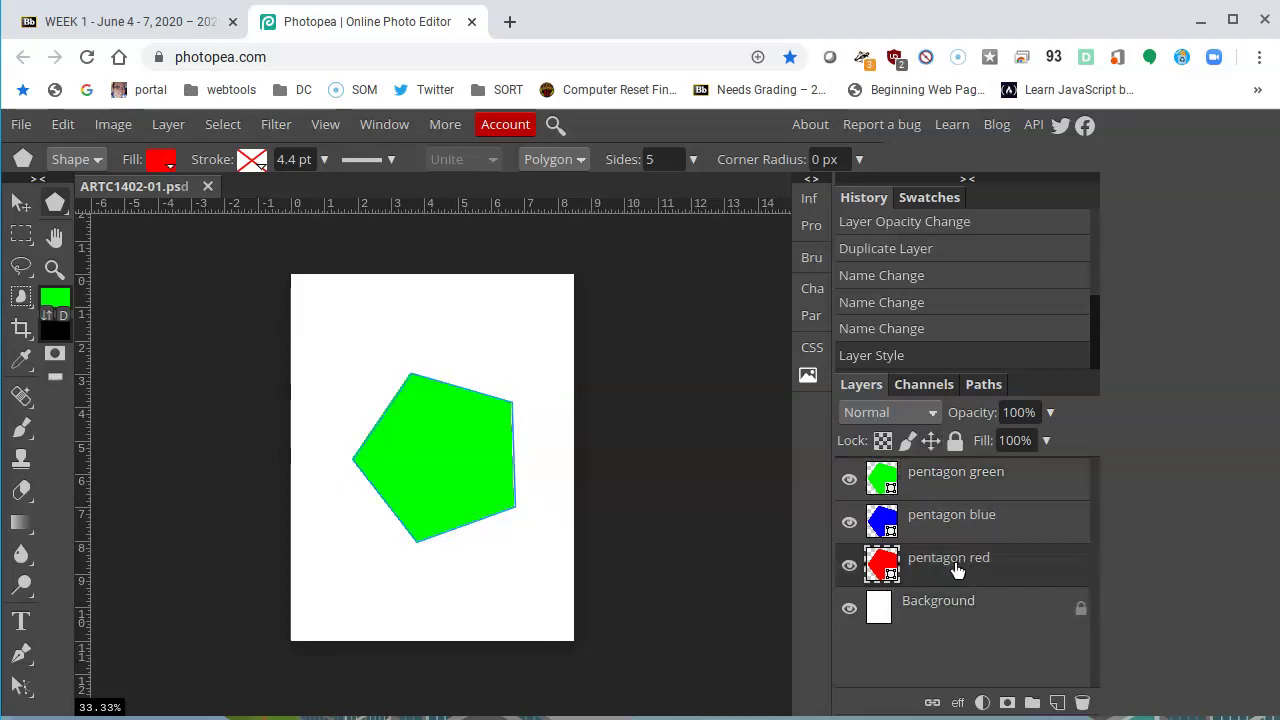
left_click(940, 515)
left_click(953, 472)
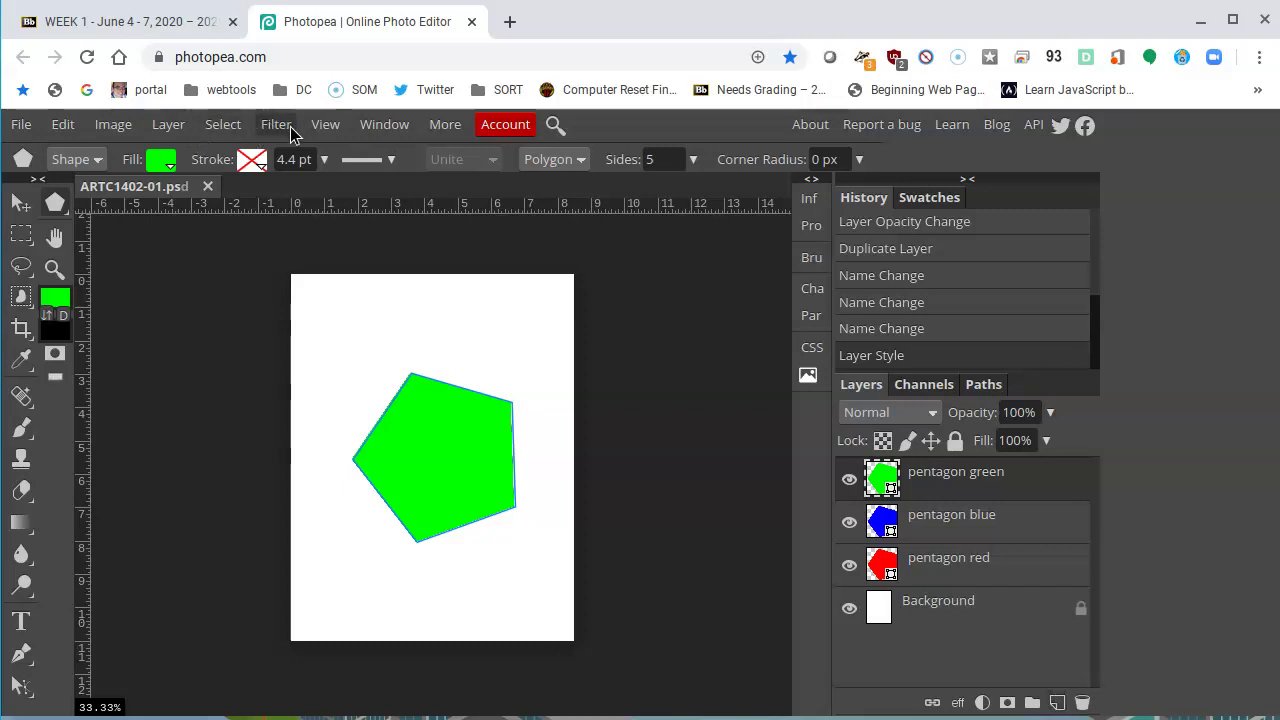
- Add a new empty Layer 1 via Layer > New > Layer
left_click(170, 128)
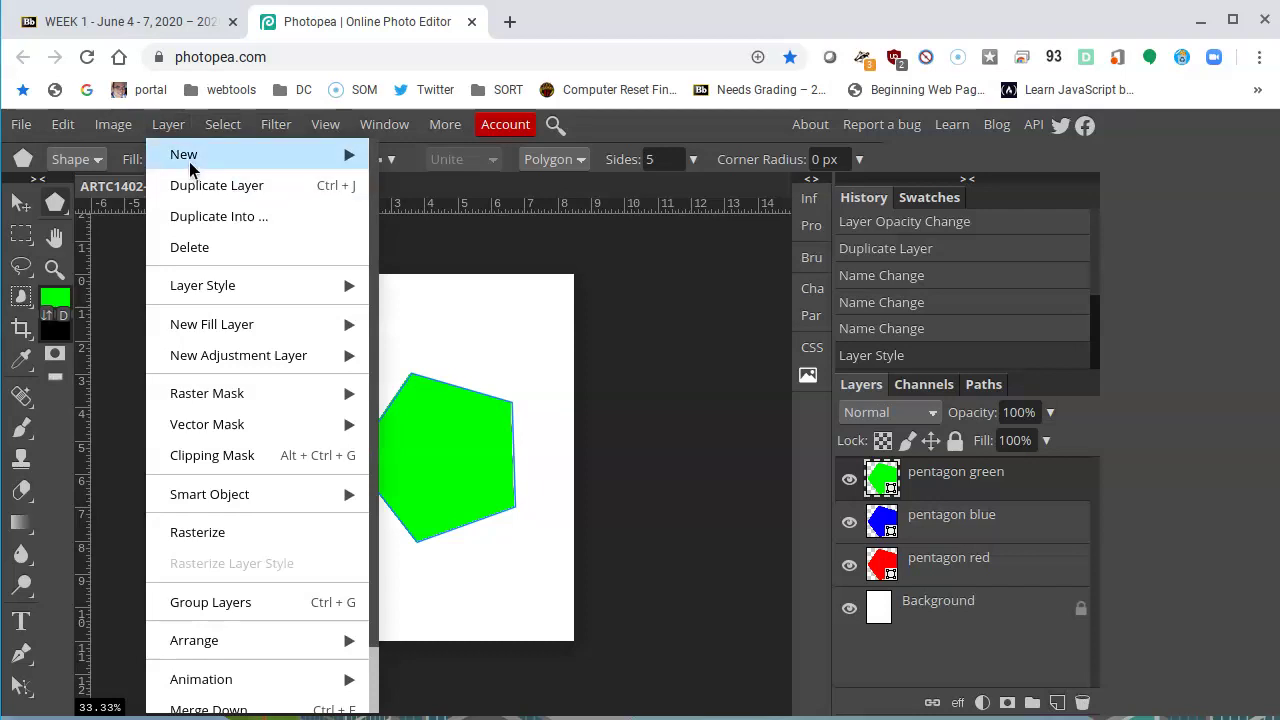
mouse_move(210, 150)
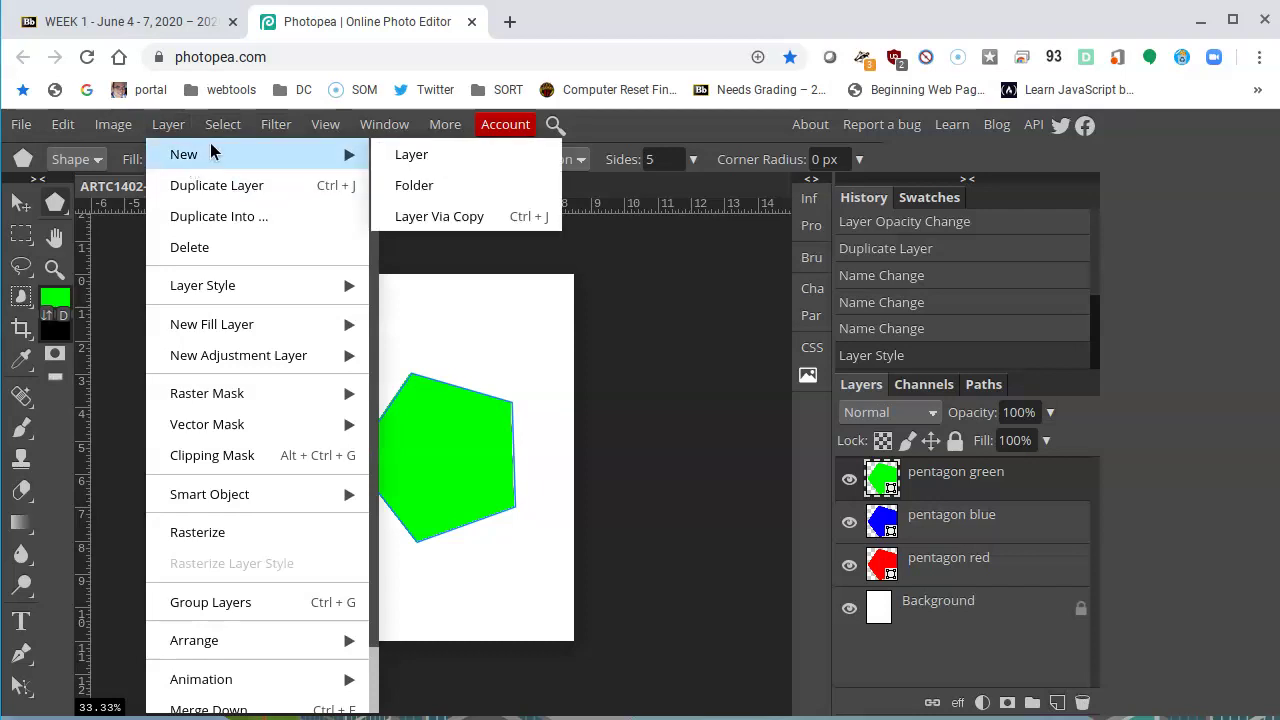
left_click(436, 154)
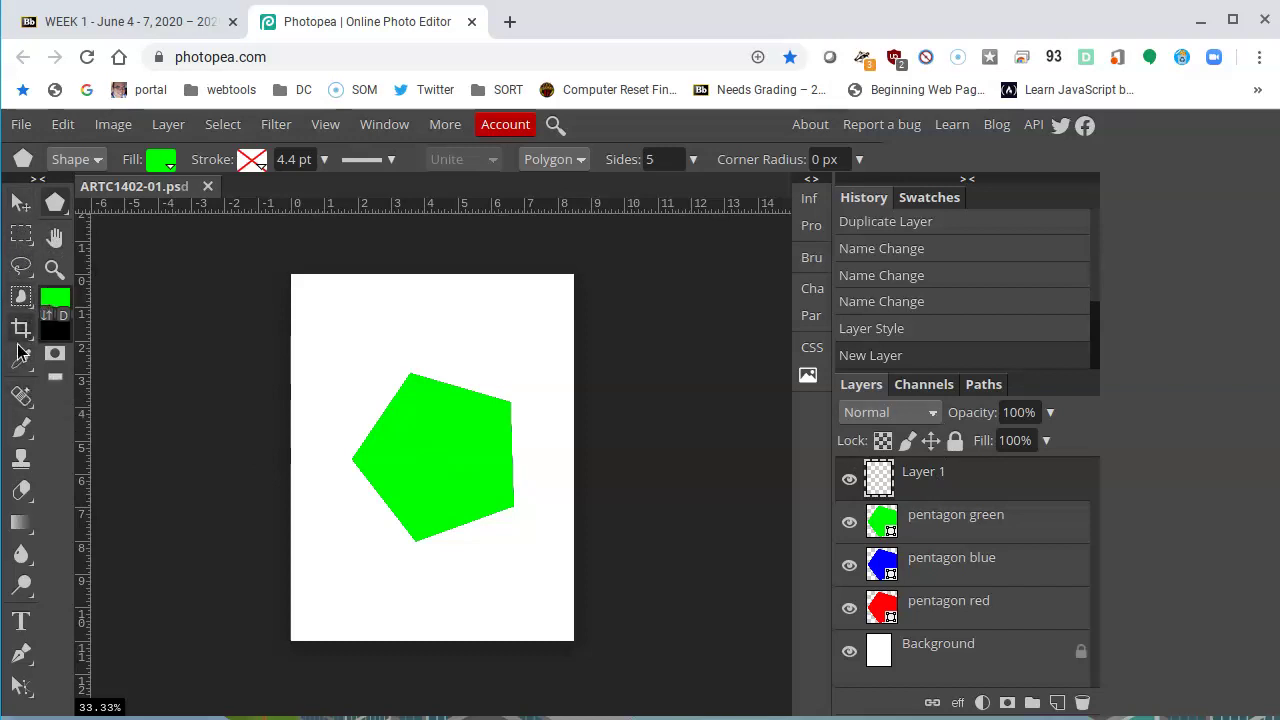
- Select the Brush Tool, keeping its blend mode at Normal
left_click(22, 430)
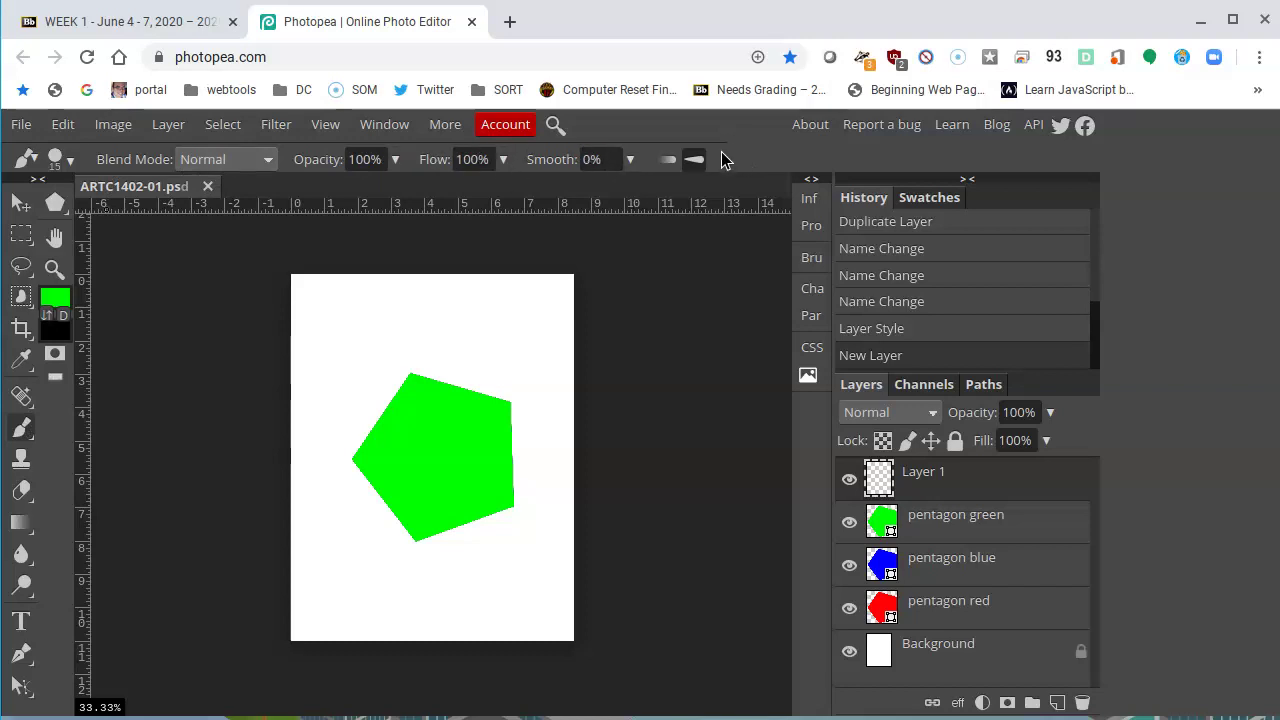
left_click(249, 160)
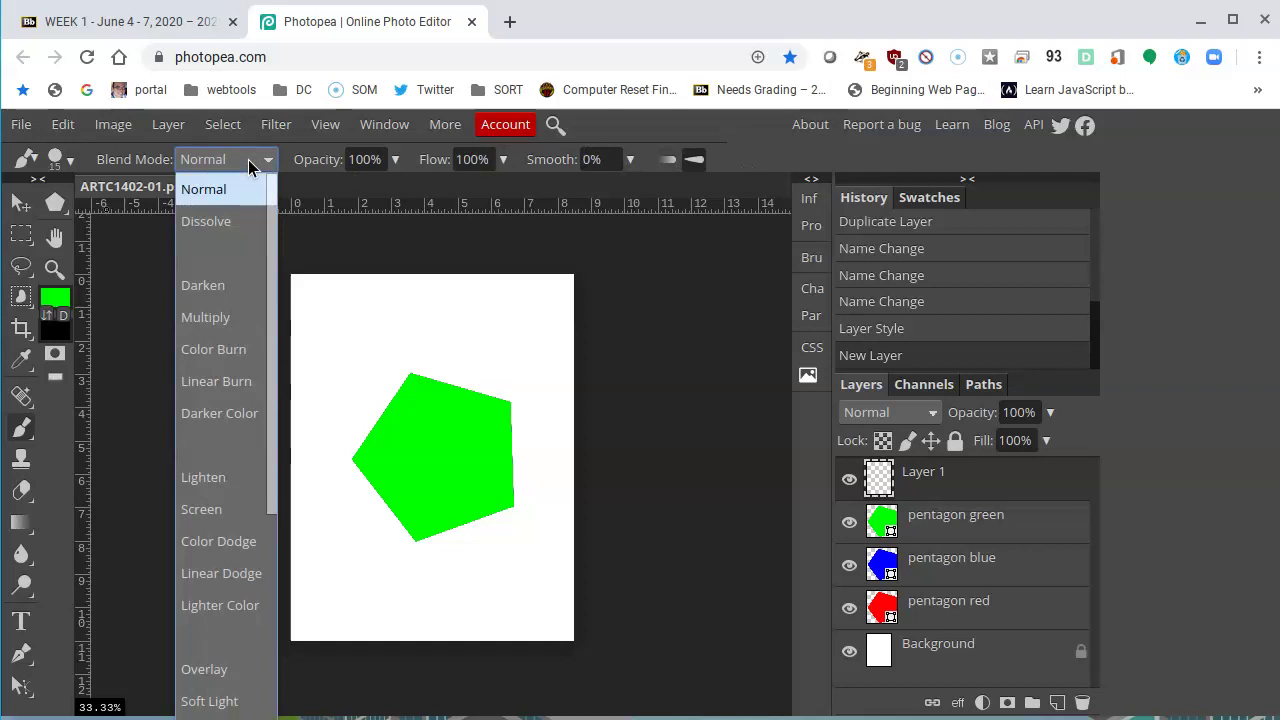
left_click(248, 159)
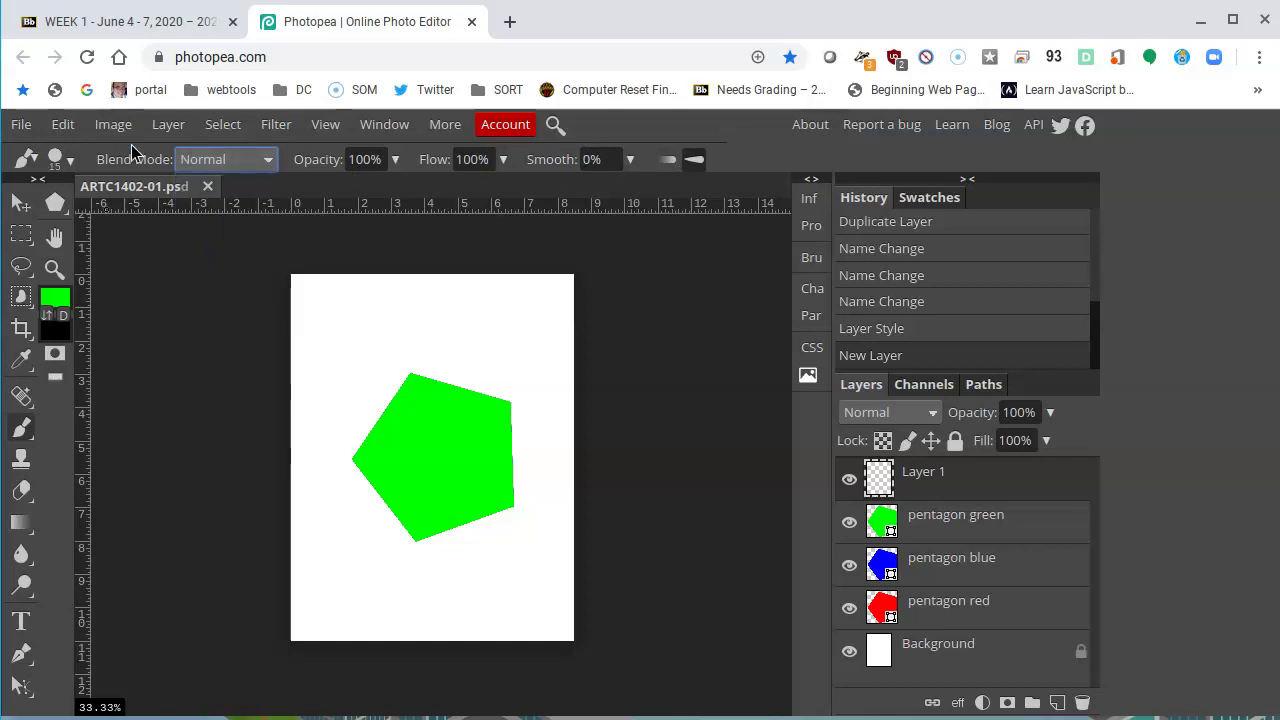
- Pick yellow ffff00 as the foreground colour and enlarge the brush to 92 px
left_click(57, 302)
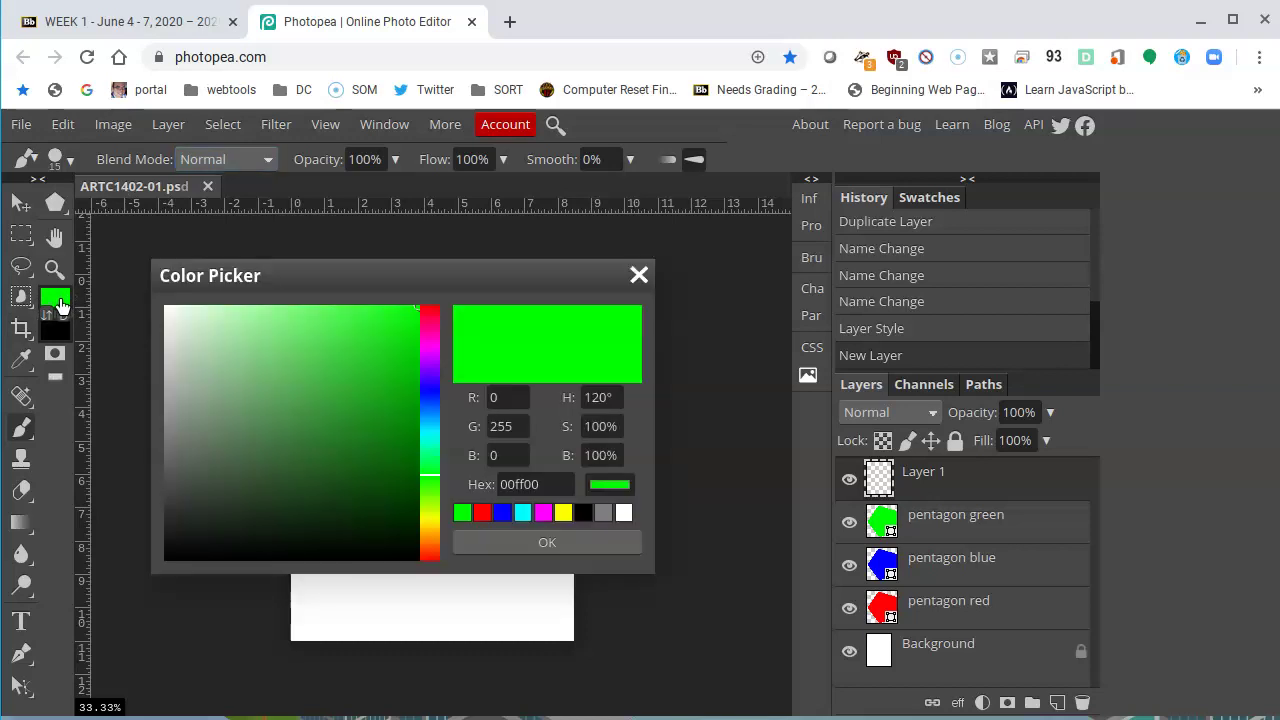
left_click(565, 512)
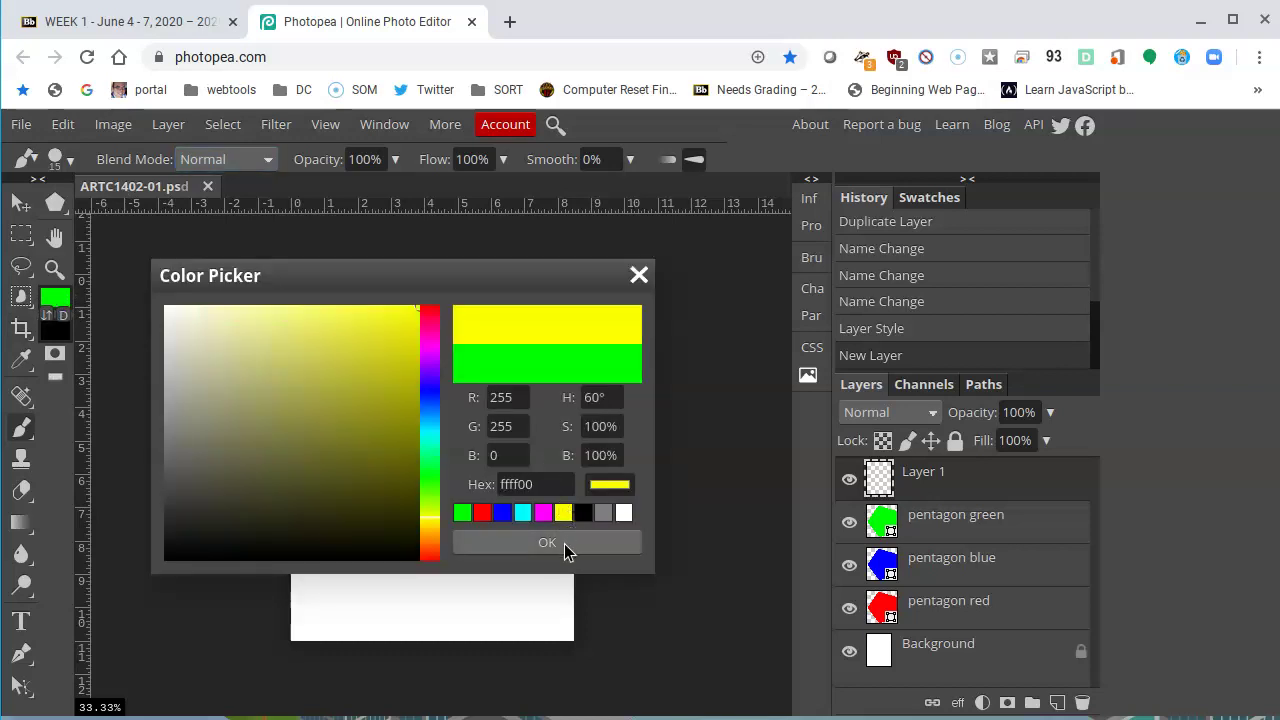
left_click(556, 545)
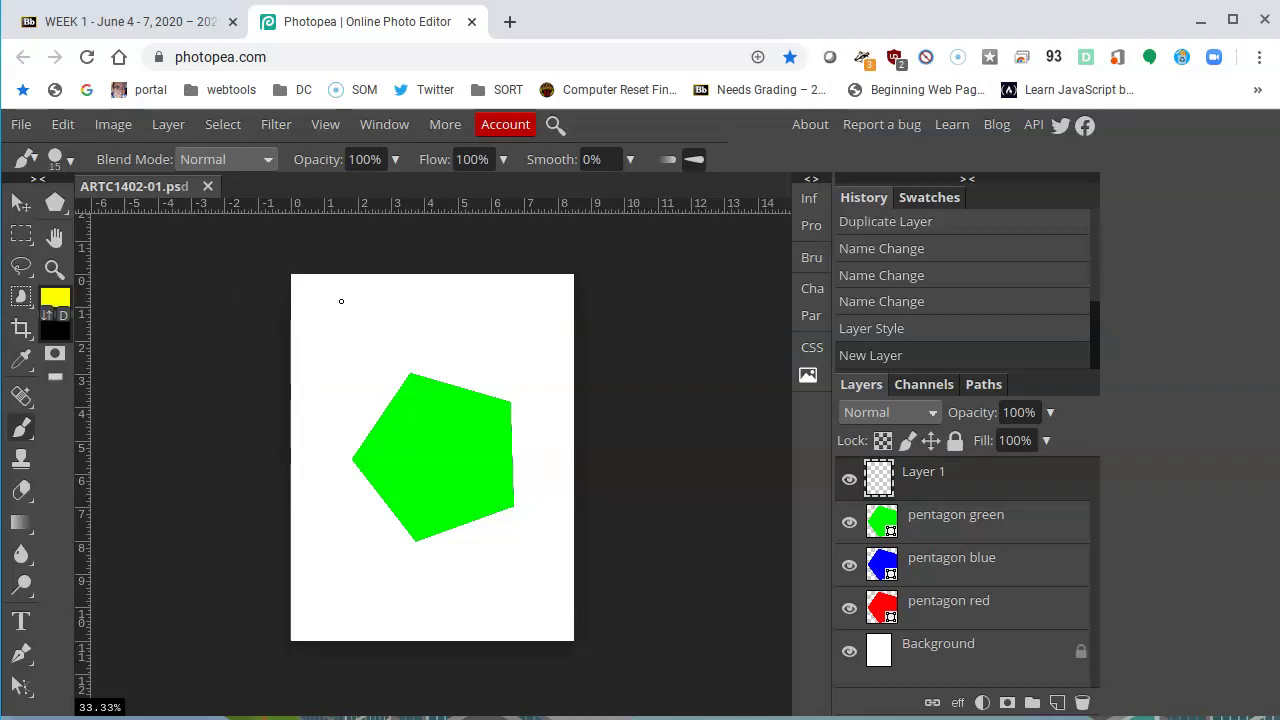
left_click(70, 163)
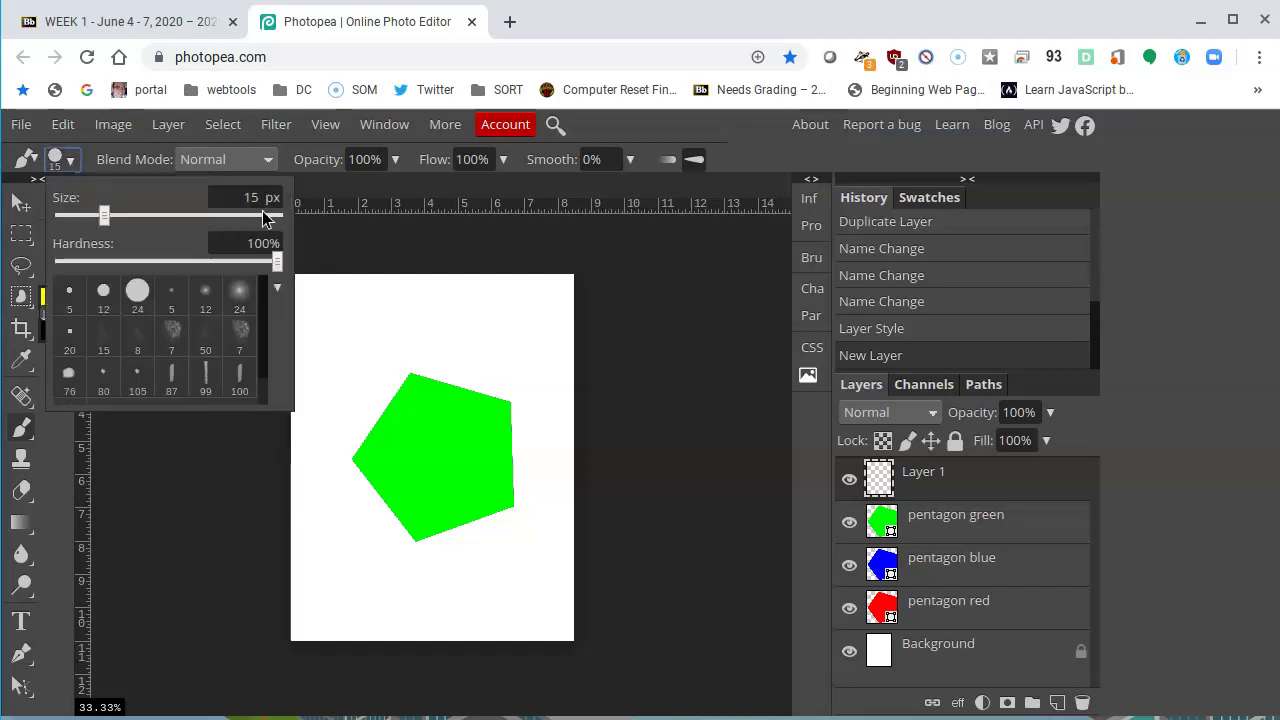
mouse_move(109, 216)
left_mouse_down()
mouse_move(160, 220)
mouse_move(149, 227)
left_mouse_up()
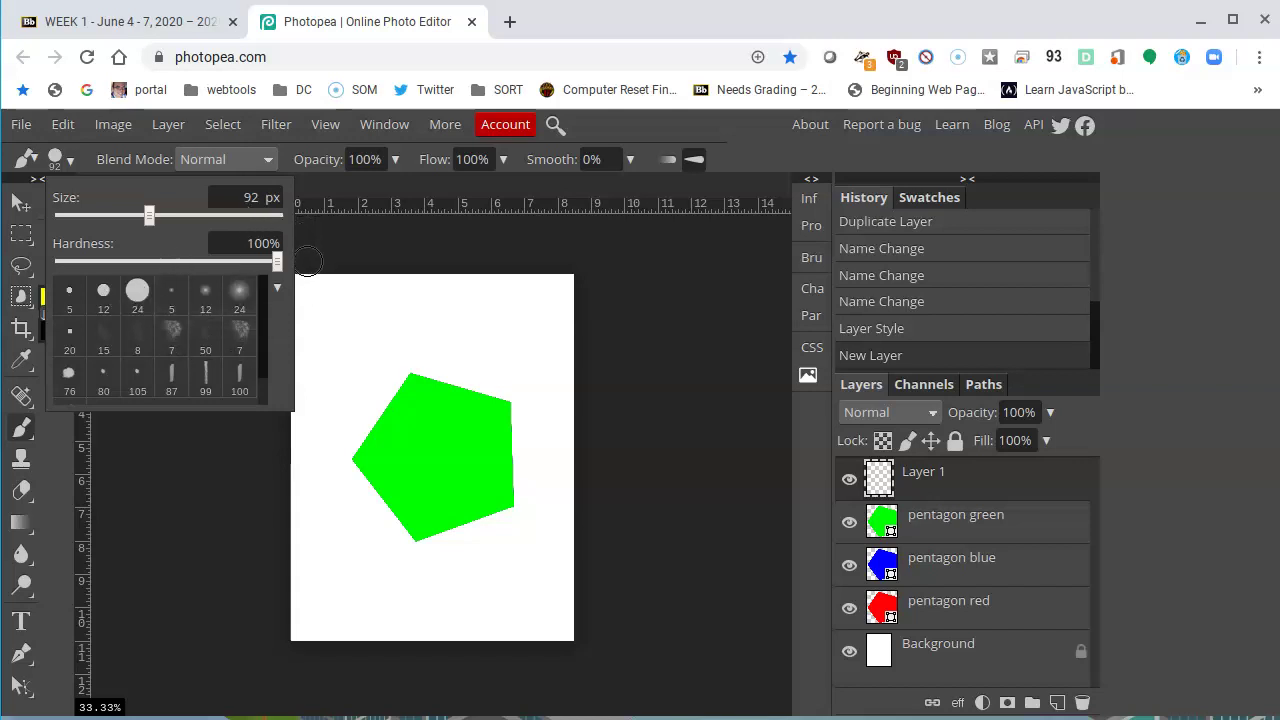
- Paint thick yellow strokes across the top and down both sides on Layer 1
left_click(314, 311)
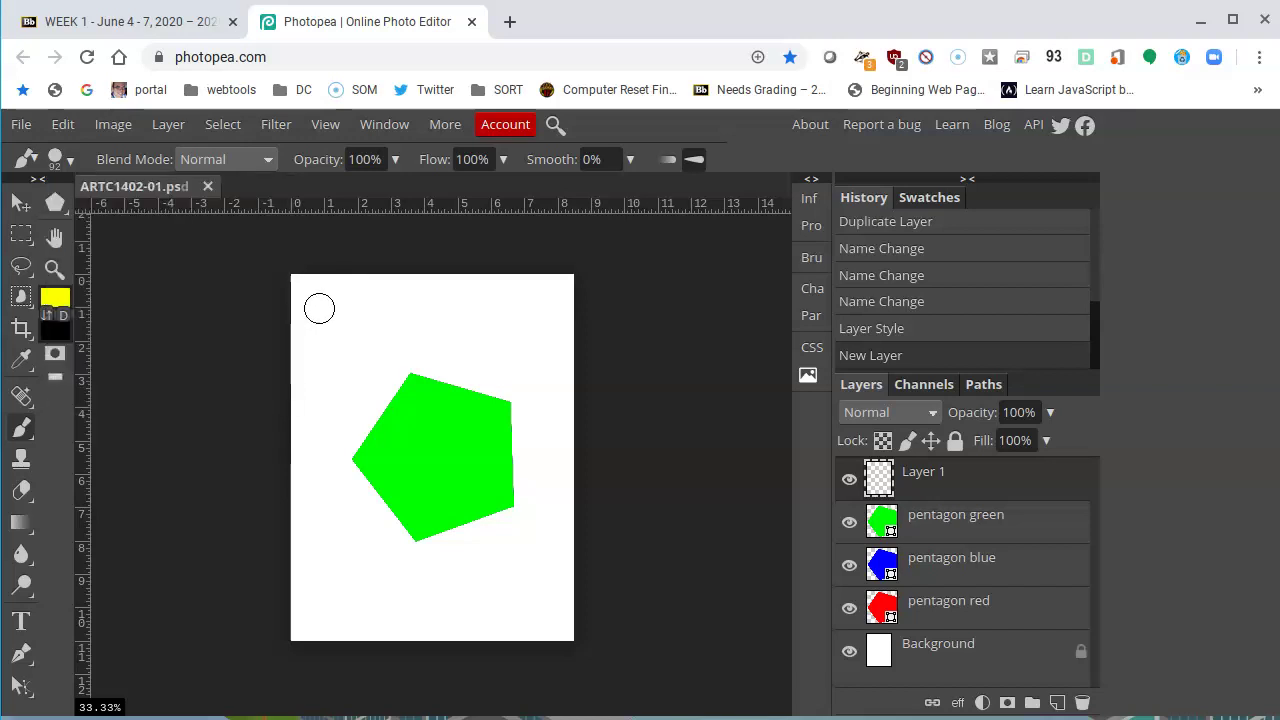
mouse_move(346, 317)
left_mouse_down()
mouse_move(493, 318)
mouse_move(503, 303)
left_mouse_up()
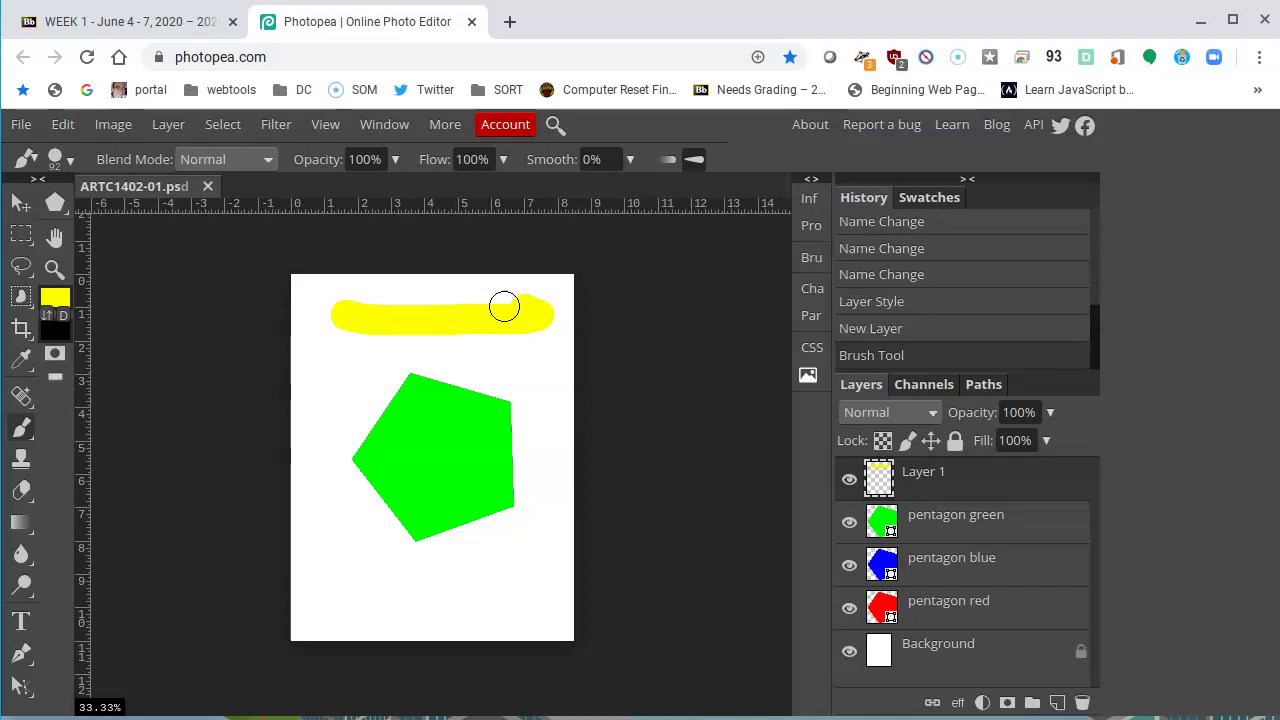
mouse_move(330, 325)
left_mouse_down()
mouse_move(340, 320)
mouse_move(325, 405)
left_mouse_up()
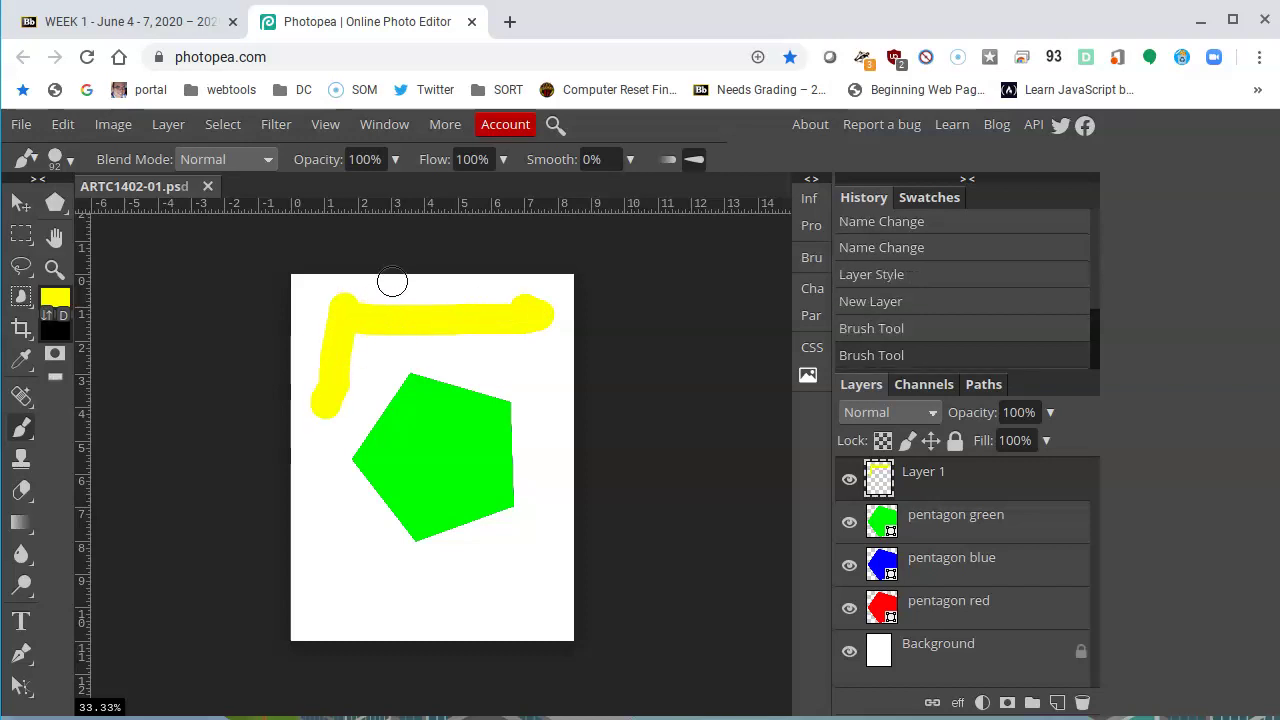
key("ctrl+plus")
key("ctrl+plus")
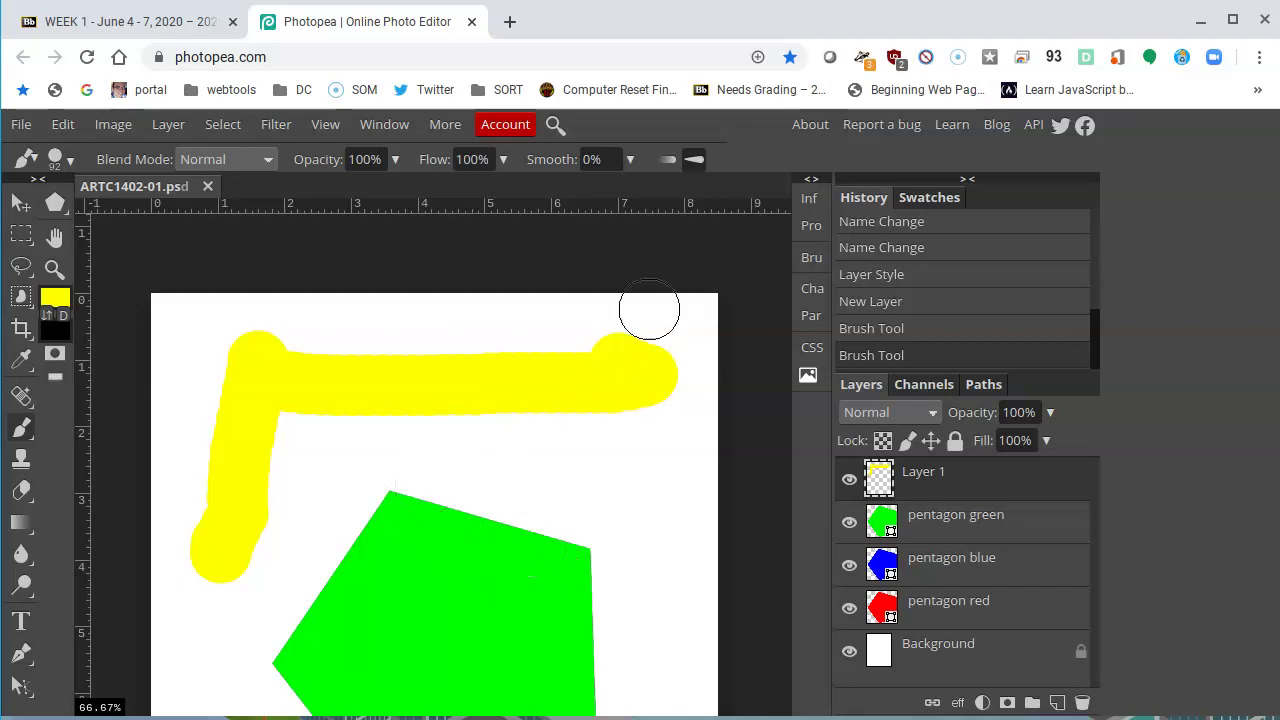
mouse_move(592, 354)
left_mouse_down()
mouse_move(620, 342)
mouse_move(332, 388)
mouse_move(258, 376)
mouse_move(592, 325)
mouse_move(345, 343)
mouse_move(268, 332)
mouse_move(639, 368)
left_mouse_up()
mouse_move(623, 423)
left_mouse_down()
mouse_move(660, 460)
mouse_move(657, 357)
left_mouse_up()
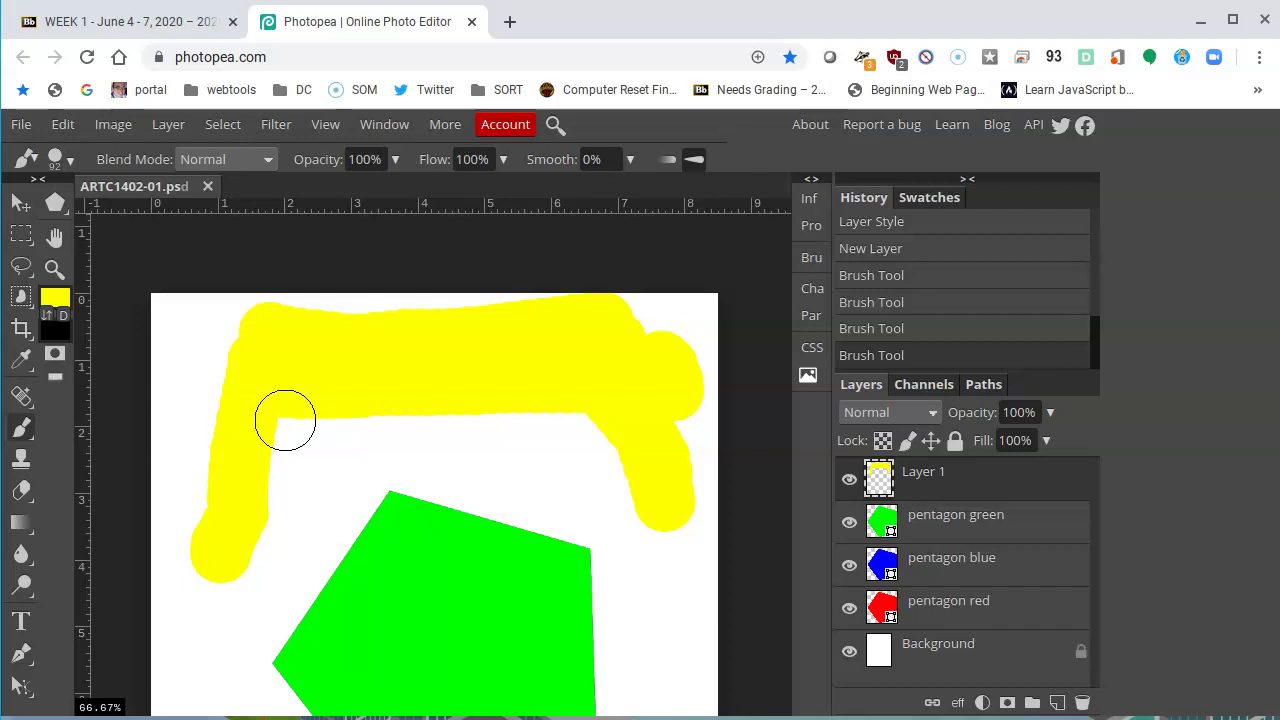
scroll(386, 408, "down", 2)
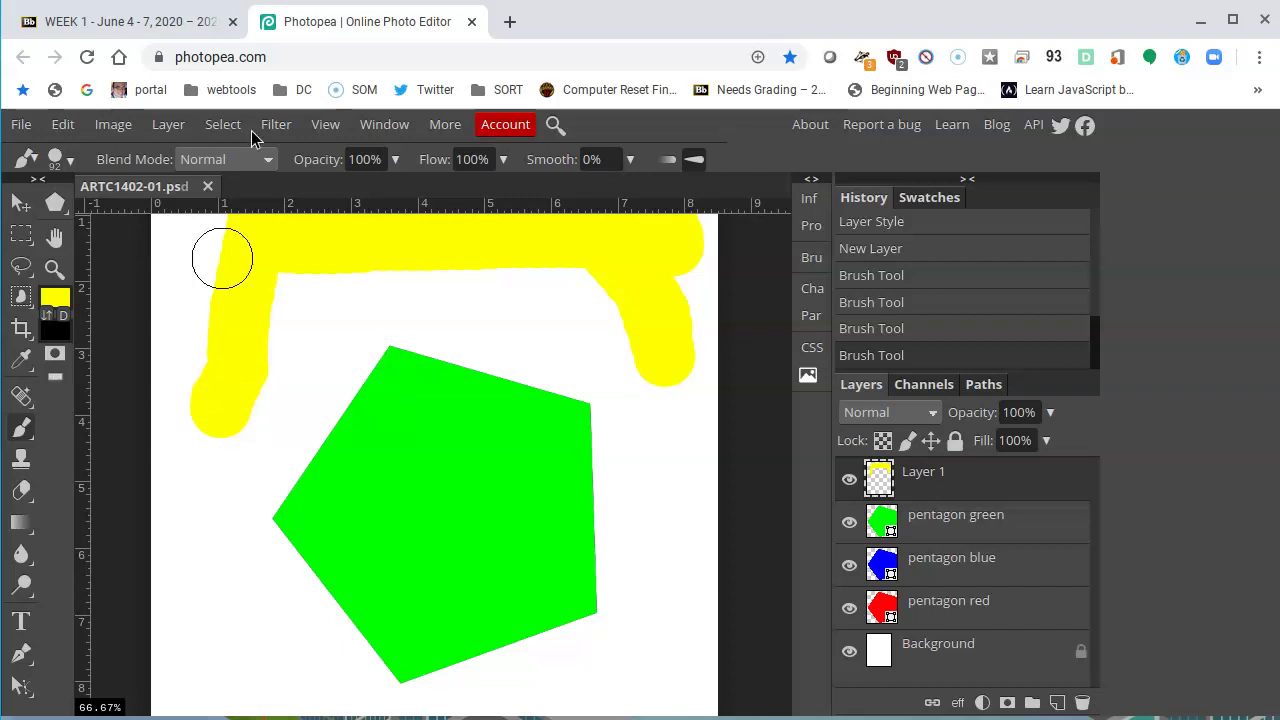
- Soften the brush edge and paint yellow strokes down the left side and above the pentagon's left corner
left_click(71, 167)
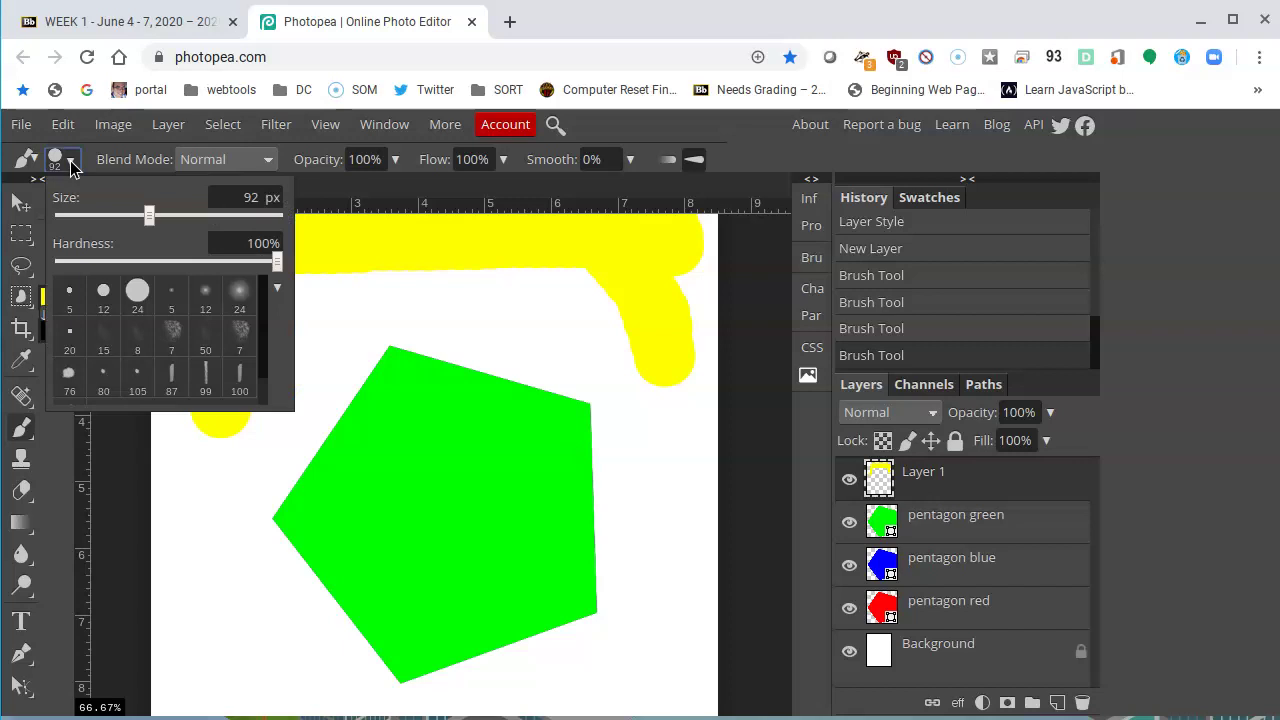
mouse_move(277, 262)
left_mouse_down()
mouse_move(185, 268)
mouse_move(165, 282)
left_mouse_up()
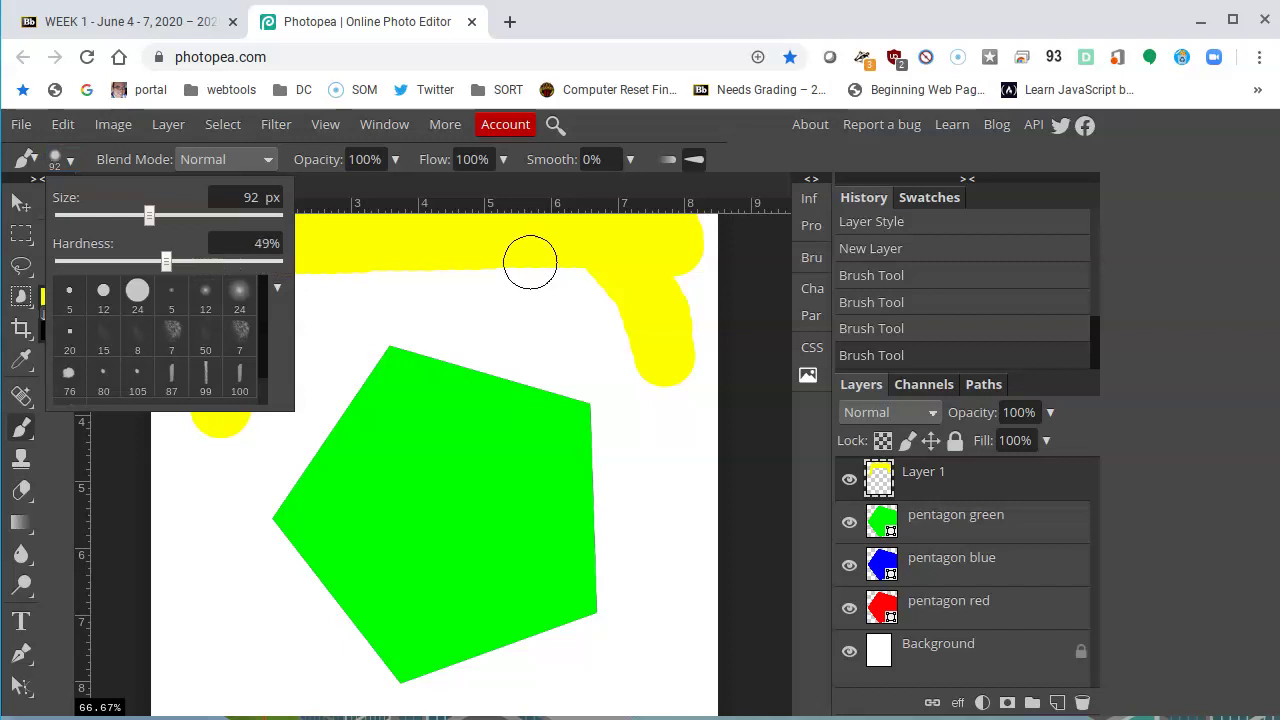
left_click(225, 560)
mouse_move(207, 602)
left_mouse_down()
mouse_move(237, 451)
mouse_move(263, 394)
left_mouse_up()
left_click_drag(393, 304, 309, 351)
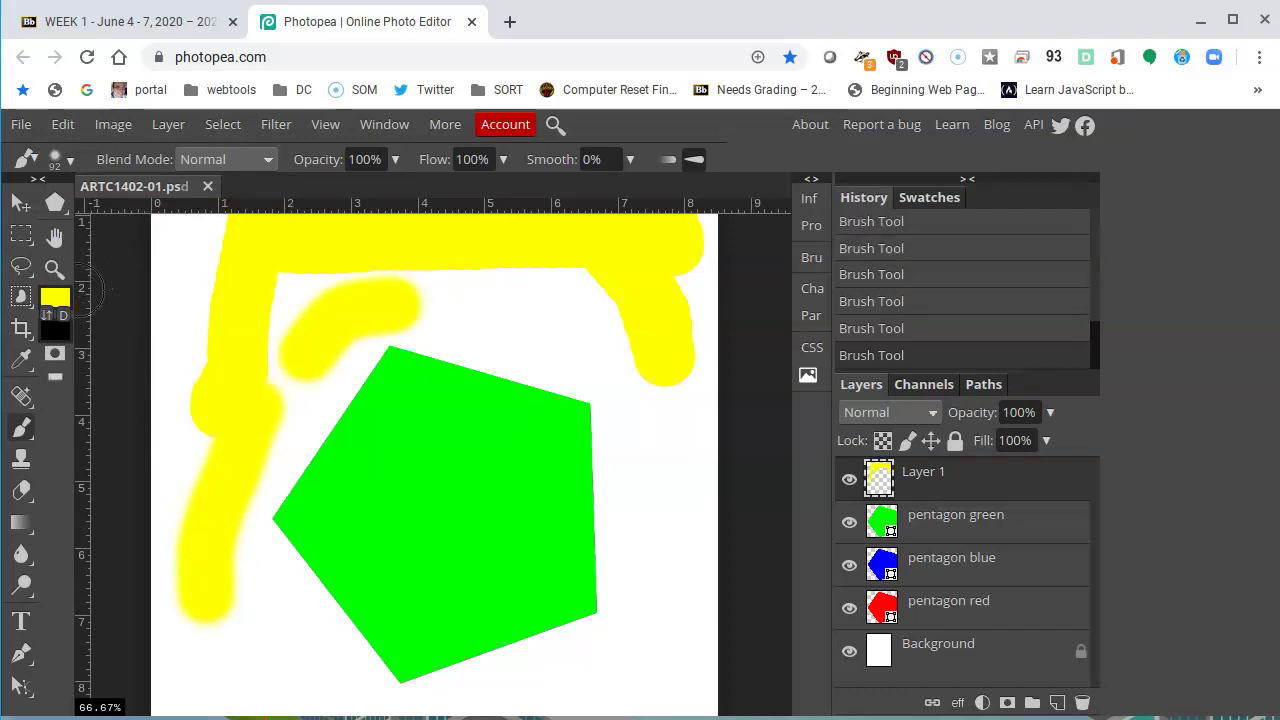
- Drop brush hardness to 0% and paint a soft yellow stroke down the right side
left_click(70, 162)
left_click_drag(141, 262, 52, 262)
left_click(645, 430)
mouse_move(651, 430)
left_mouse_down()
mouse_move(663, 550)
mouse_move(631, 620)
left_mouse_up()
scroll(600, 560, "down", 3)
mouse_move(602, 497)
left_mouse_down()
mouse_move(361, 536)
mouse_move(576, 513)
mouse_move(352, 521)
mouse_move(229, 429)
mouse_move(263, 465)
mouse_move(517, 556)
mouse_move(591, 508)
left_mouse_up()
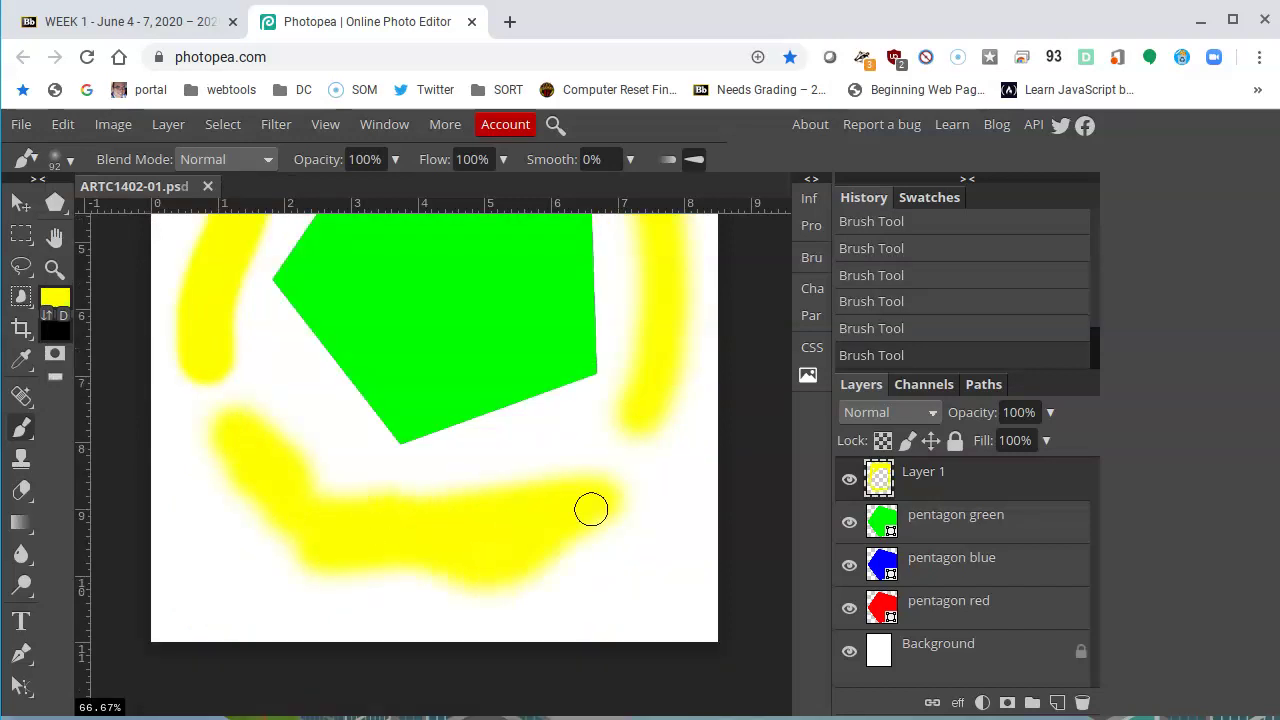
- Enlarge the brush to 231 px and paint a wide yellow stroke across the lower right
left_click(70, 160)
left_click(185, 215)
mouse_move(657, 508)
left_mouse_down()
mouse_move(643, 471)
mouse_move(669, 563)
mouse_move(540, 543)
left_mouse_up()
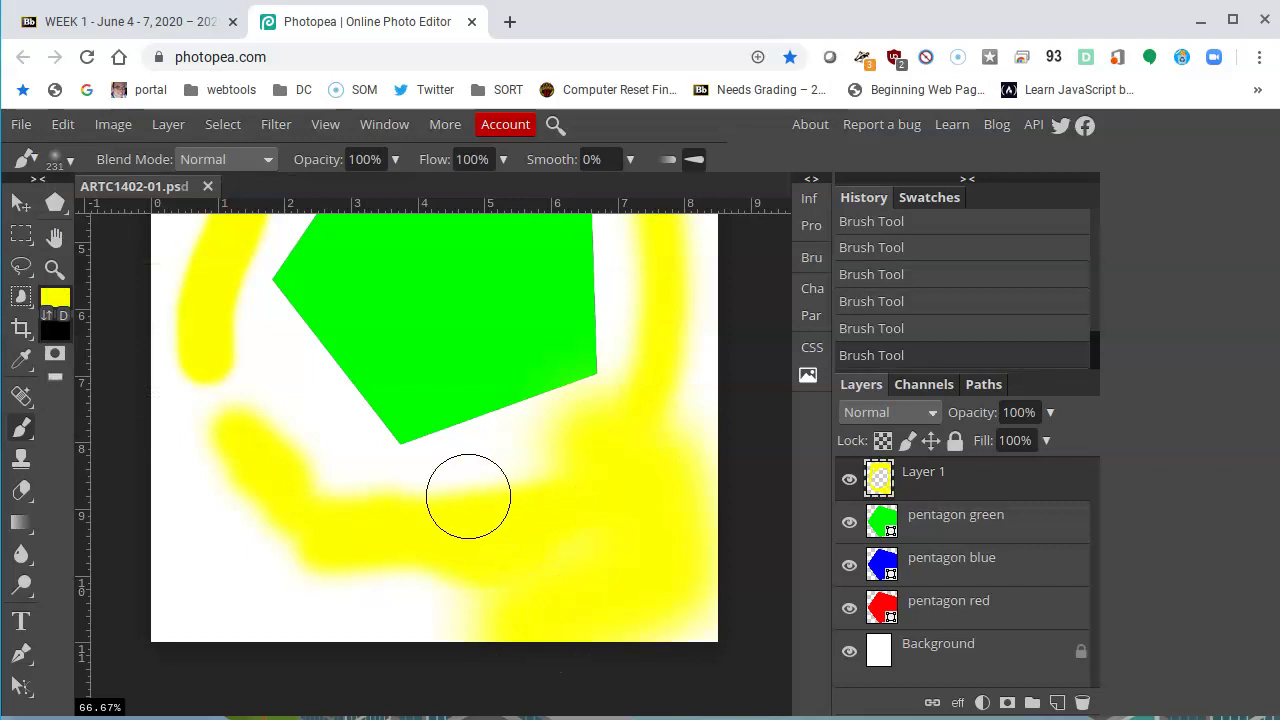
scroll(468, 496, "down", 2)
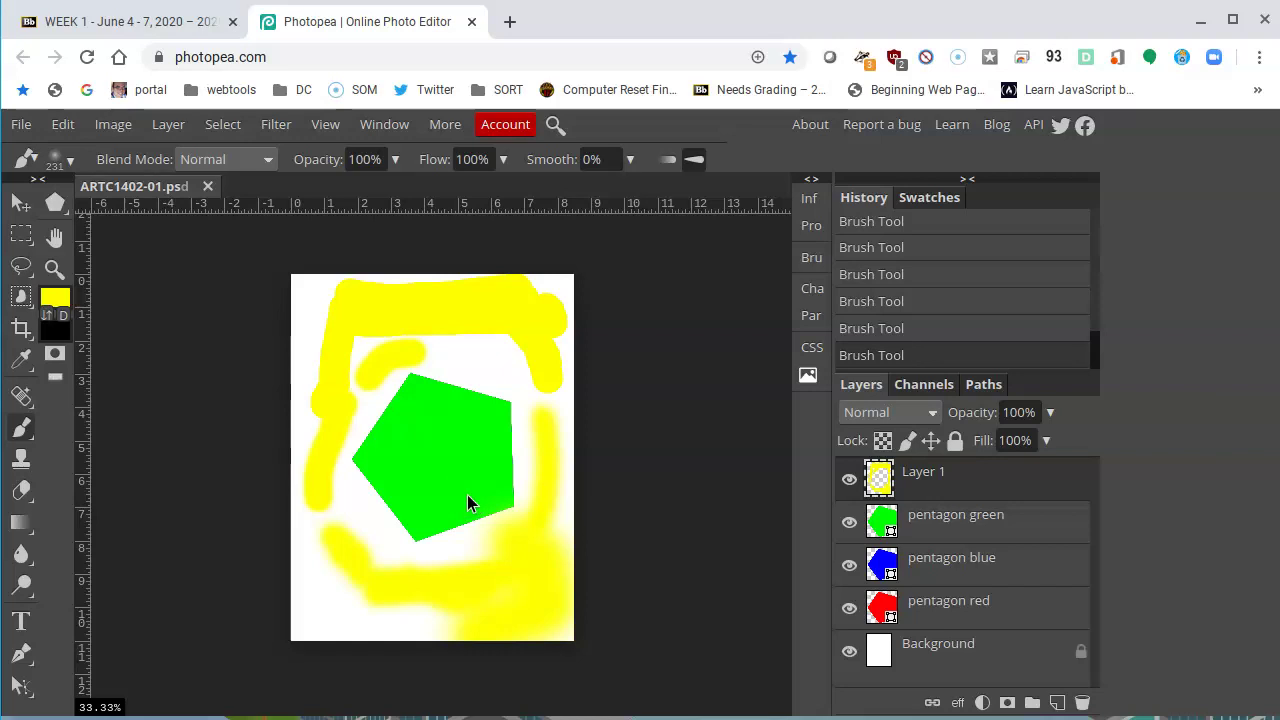
scroll(467, 495, "up", 1)
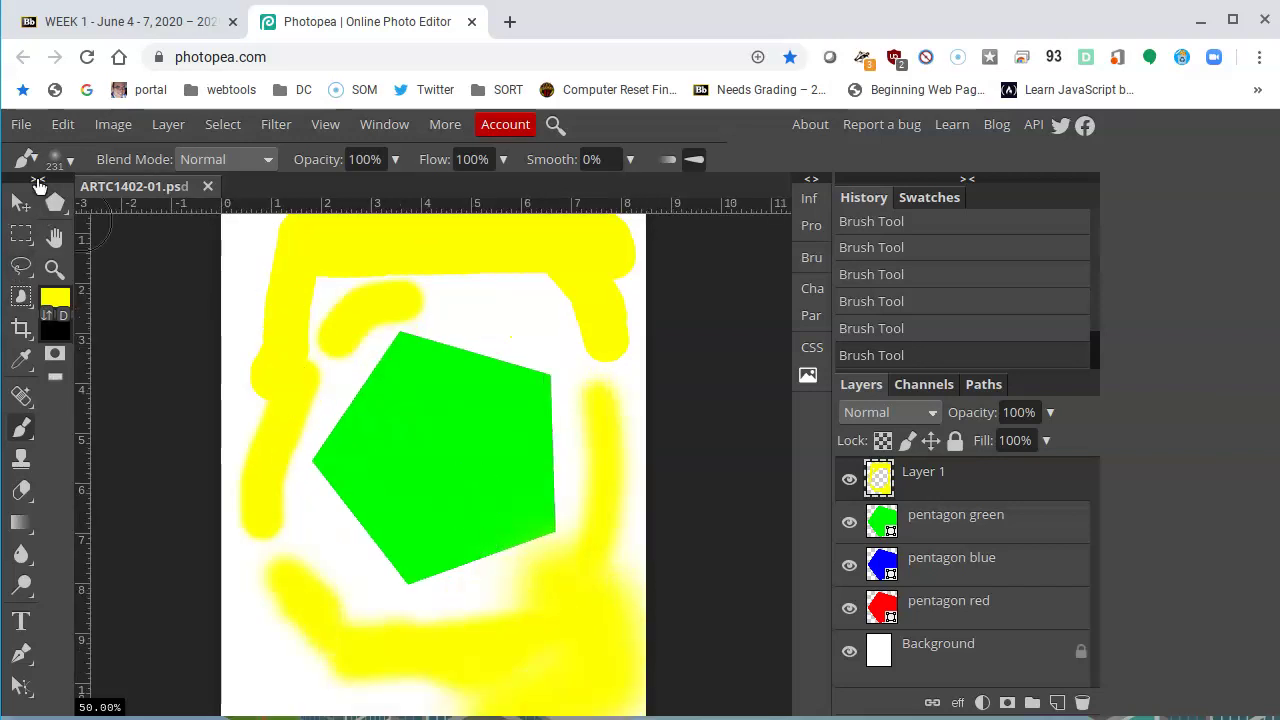
left_click(20, 234)
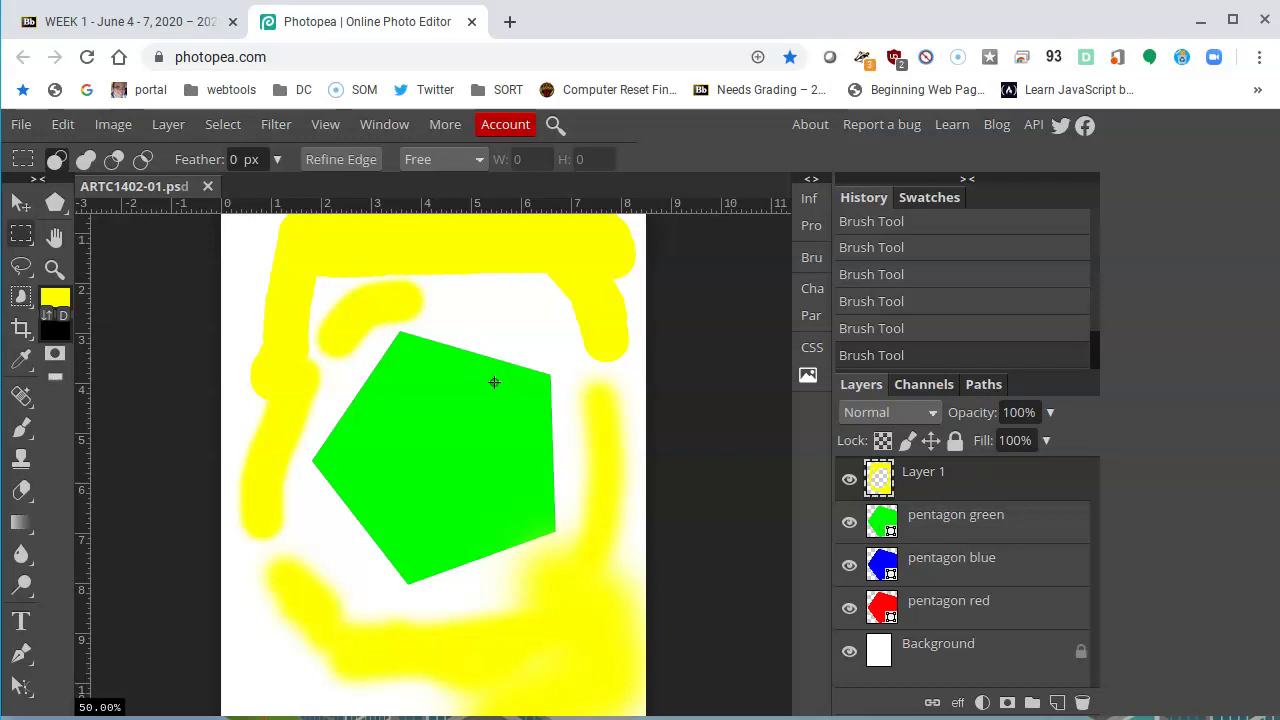
- Switch to the Type tool, set to DejaVu Sans Book at 24 px
scroll(447, 418, "up", 1)
scroll(444, 412, "down", 1)
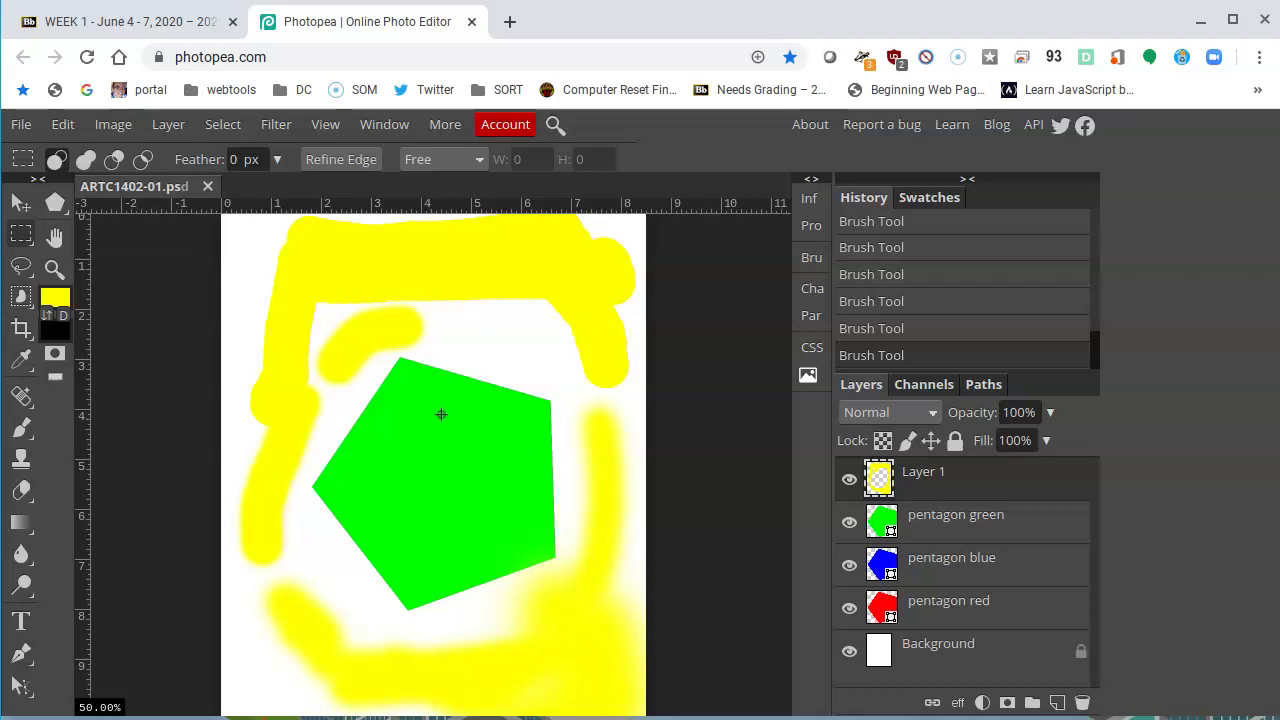
left_click(20, 622)
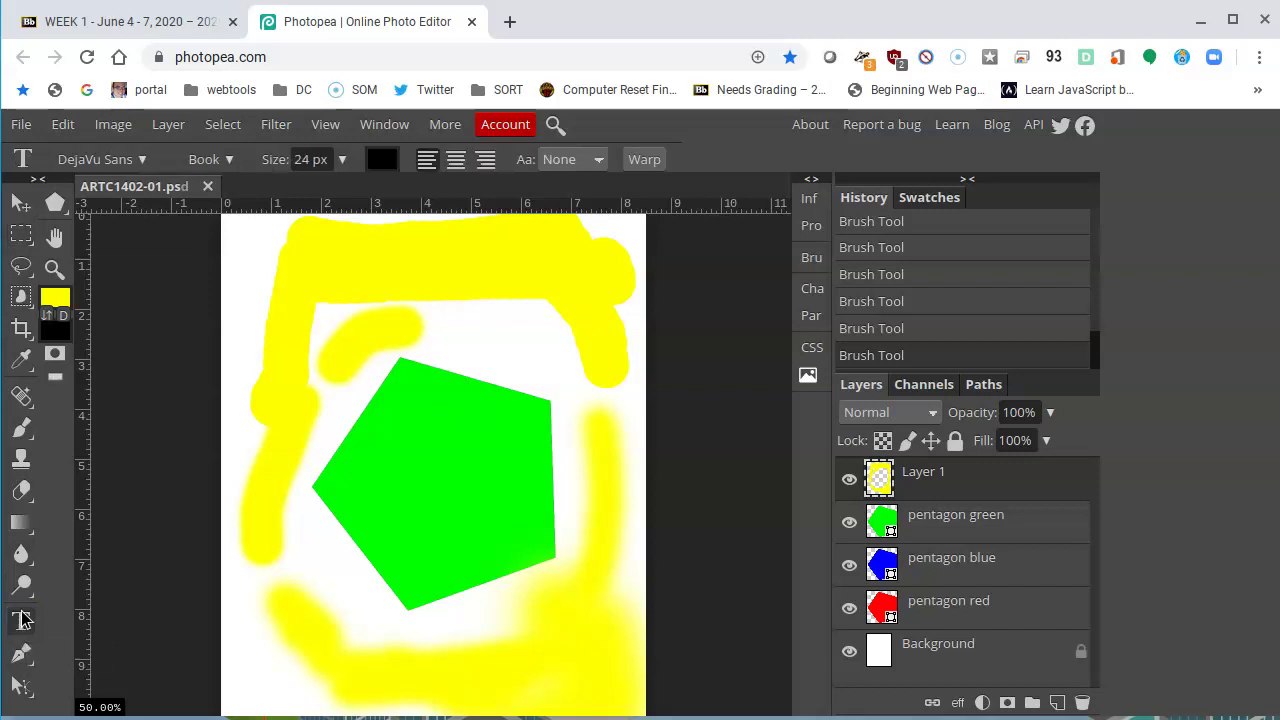
- Scroll through the font list and pick Erica One Regular
left_click(142, 160)
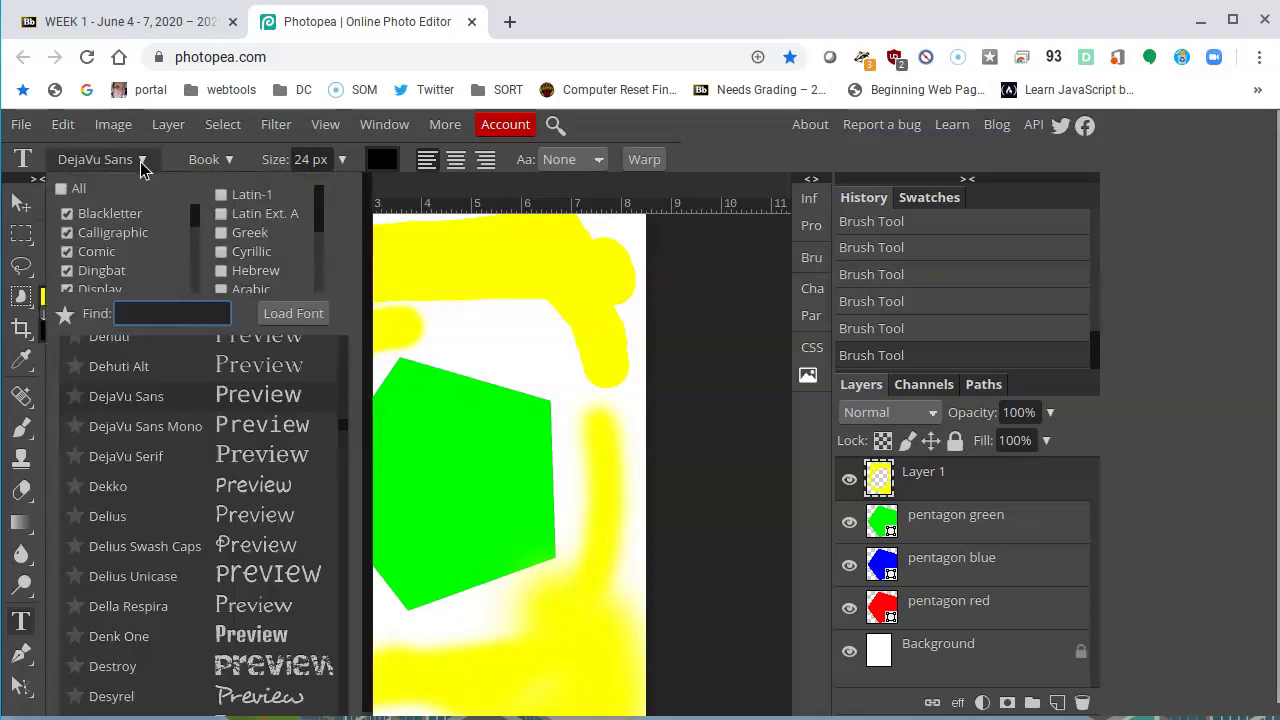
scroll(147, 510, "down", 6)
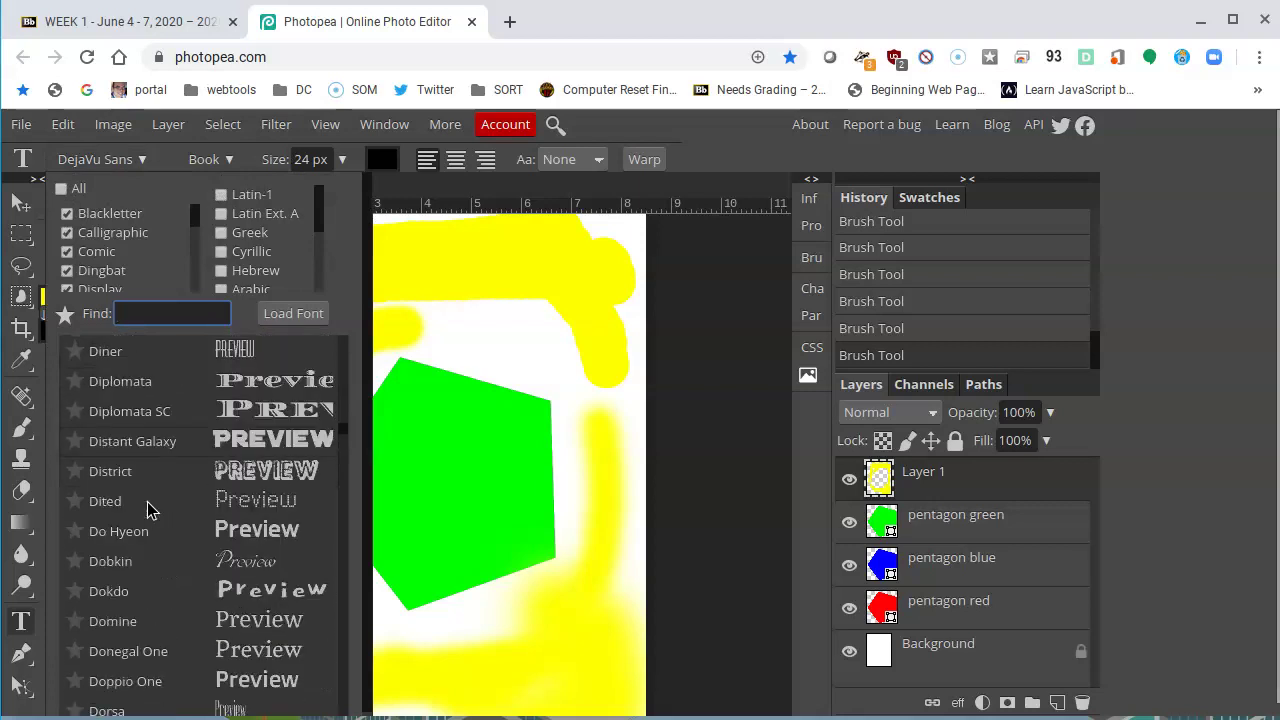
scroll(147, 510, "down", 6)
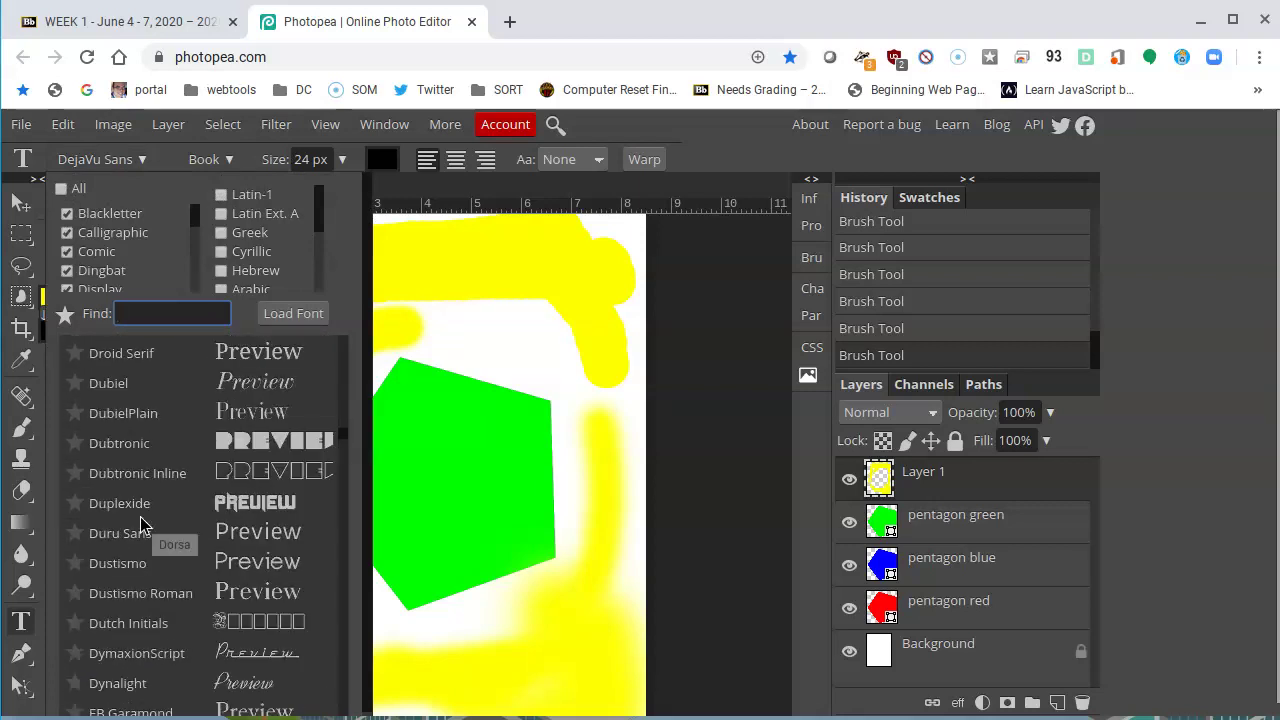
scroll(140, 525, "down", 5)
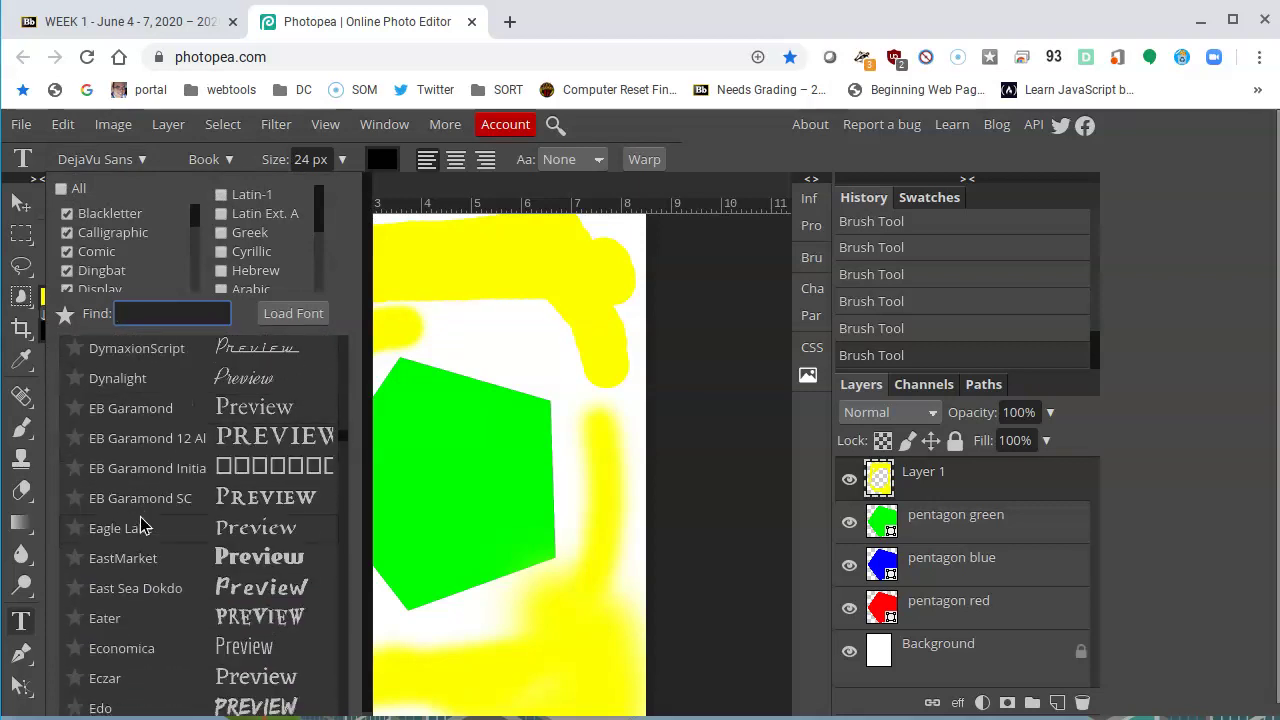
scroll(145, 520, "down", 5)
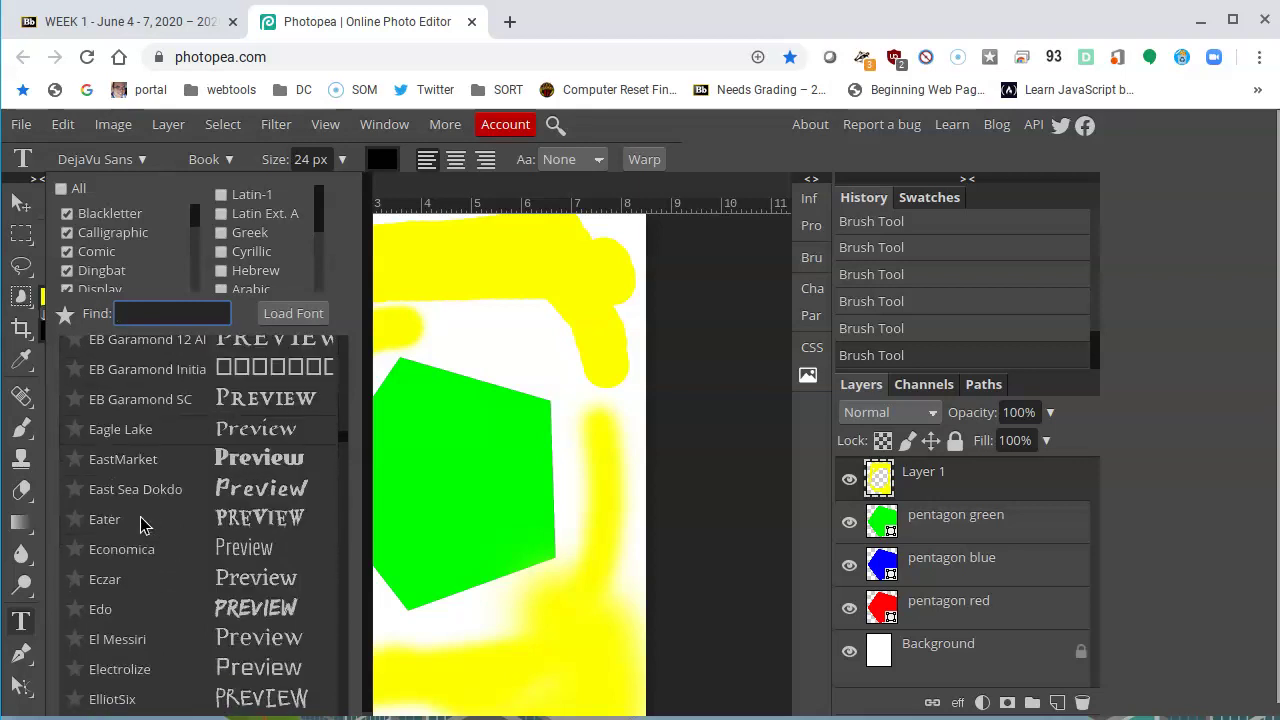
scroll(147, 515, "down", 5)
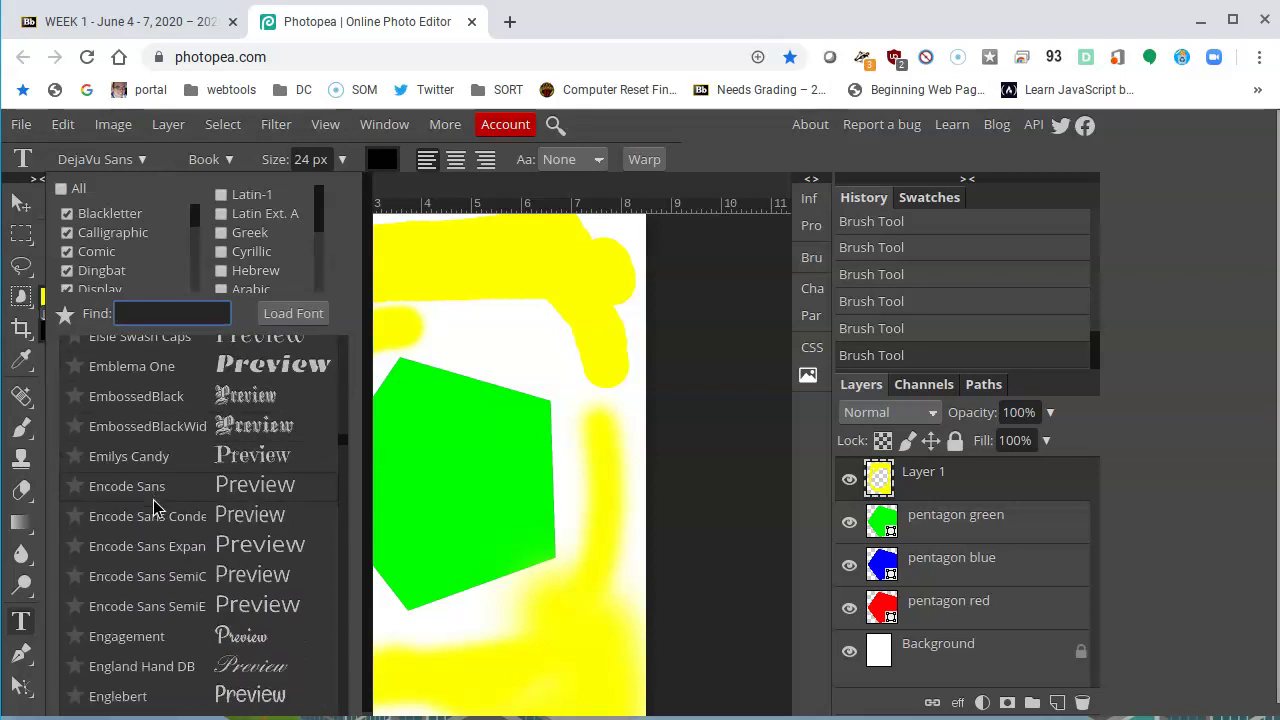
scroll(153, 508, "down", 2)
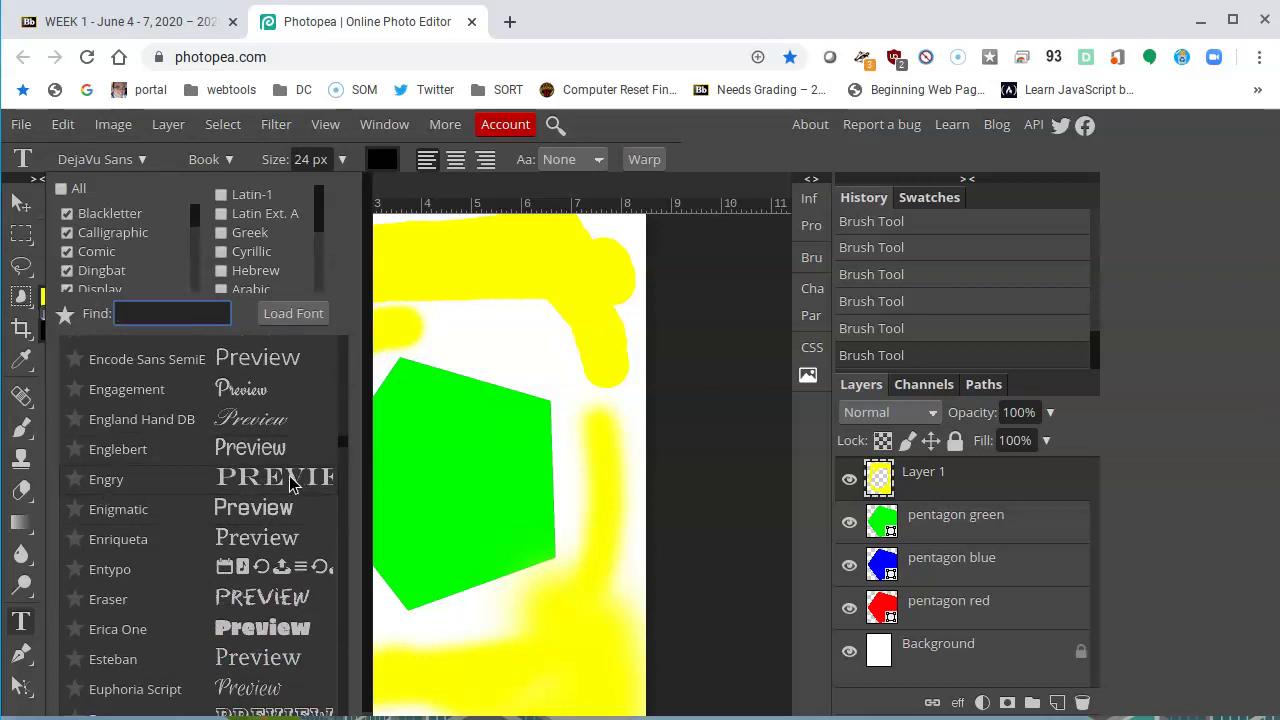
scroll(300, 480, "down", 2)
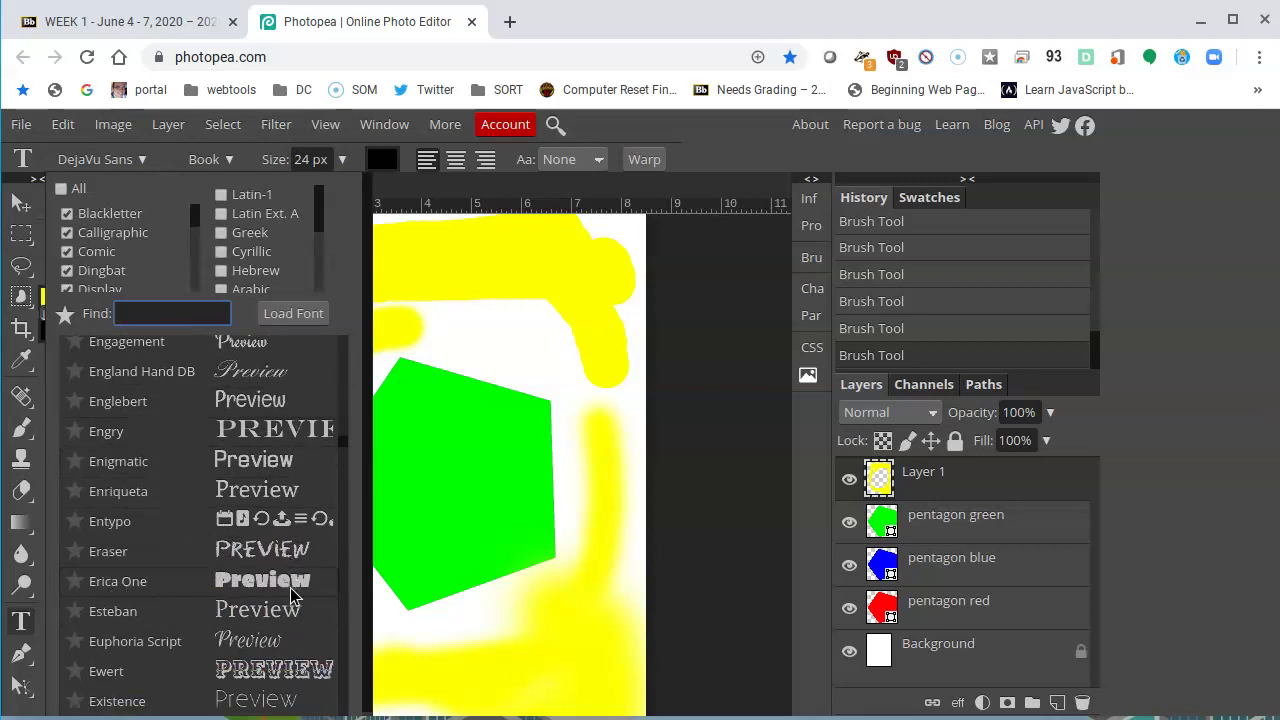
left_click(259, 581)
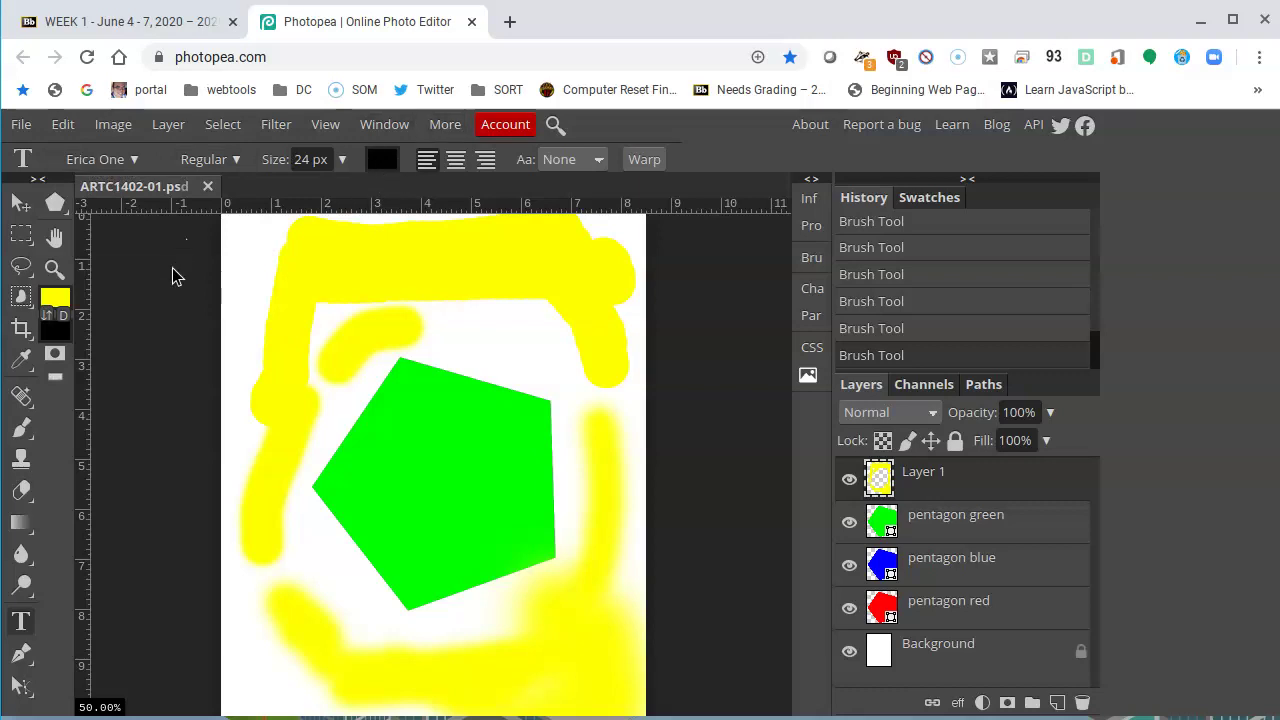
- Try out several blues in the Color Picker, then settle on pure blue 0000ff
left_click(384, 159)
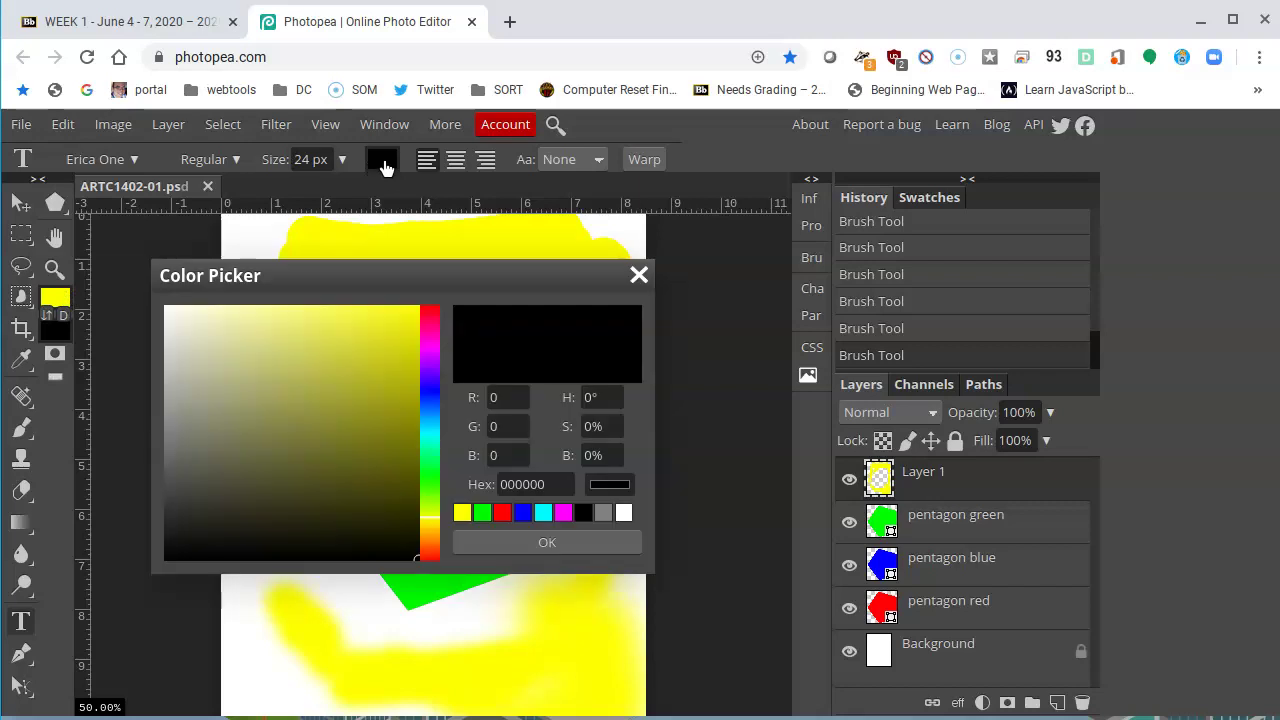
left_click(539, 513)
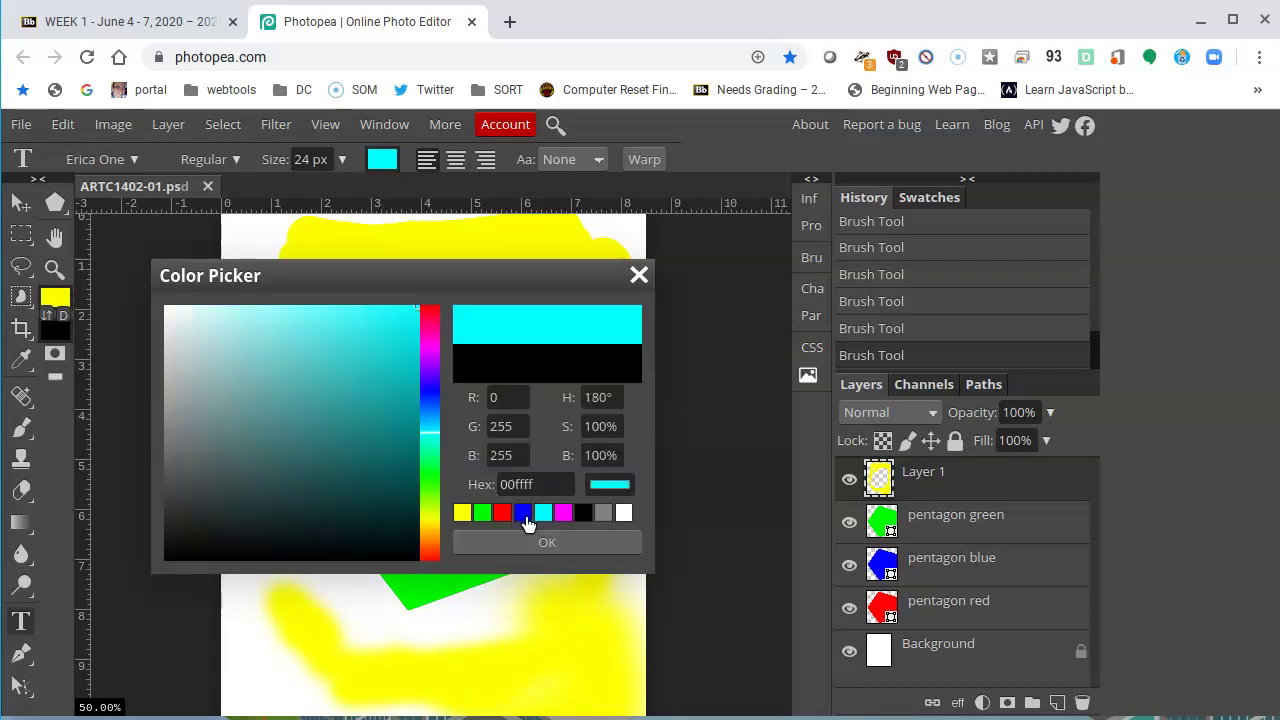
left_click(524, 513)
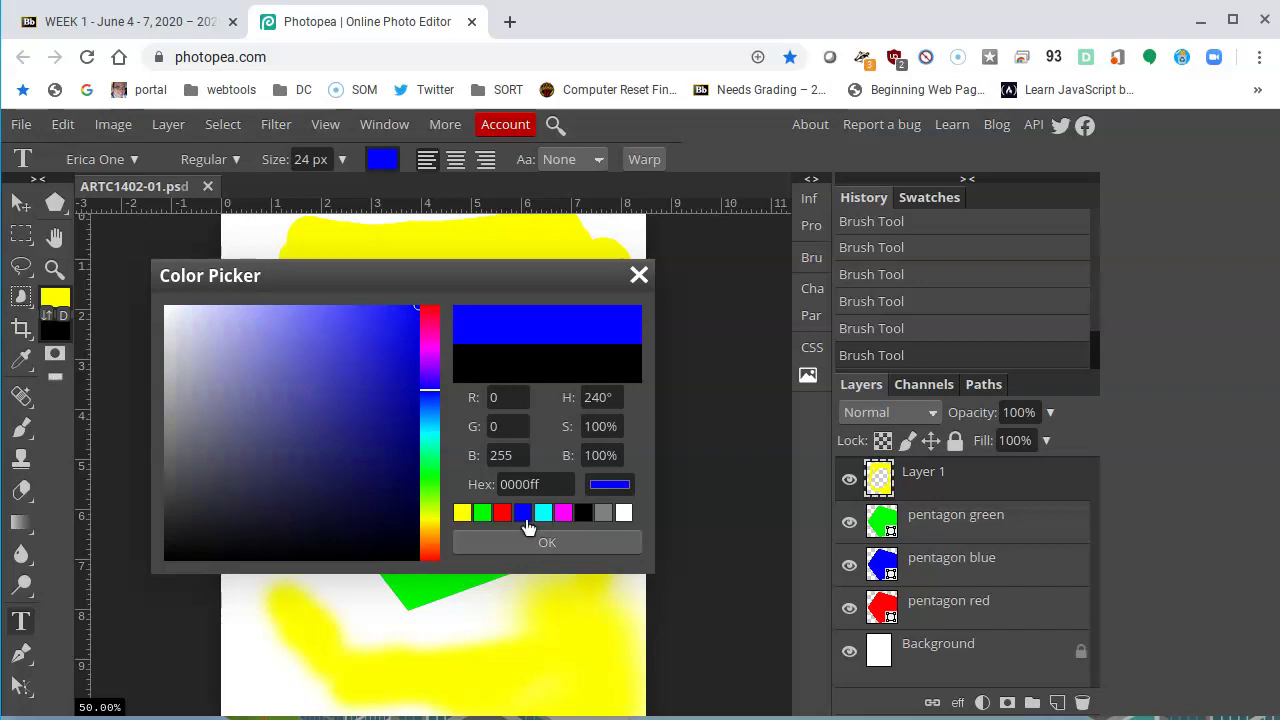
left_click(355, 338)
mouse_move(363, 411)
left_mouse_down()
mouse_move(231, 403)
mouse_move(301, 365)
mouse_move(380, 346)
mouse_move(347, 443)
left_mouse_up()
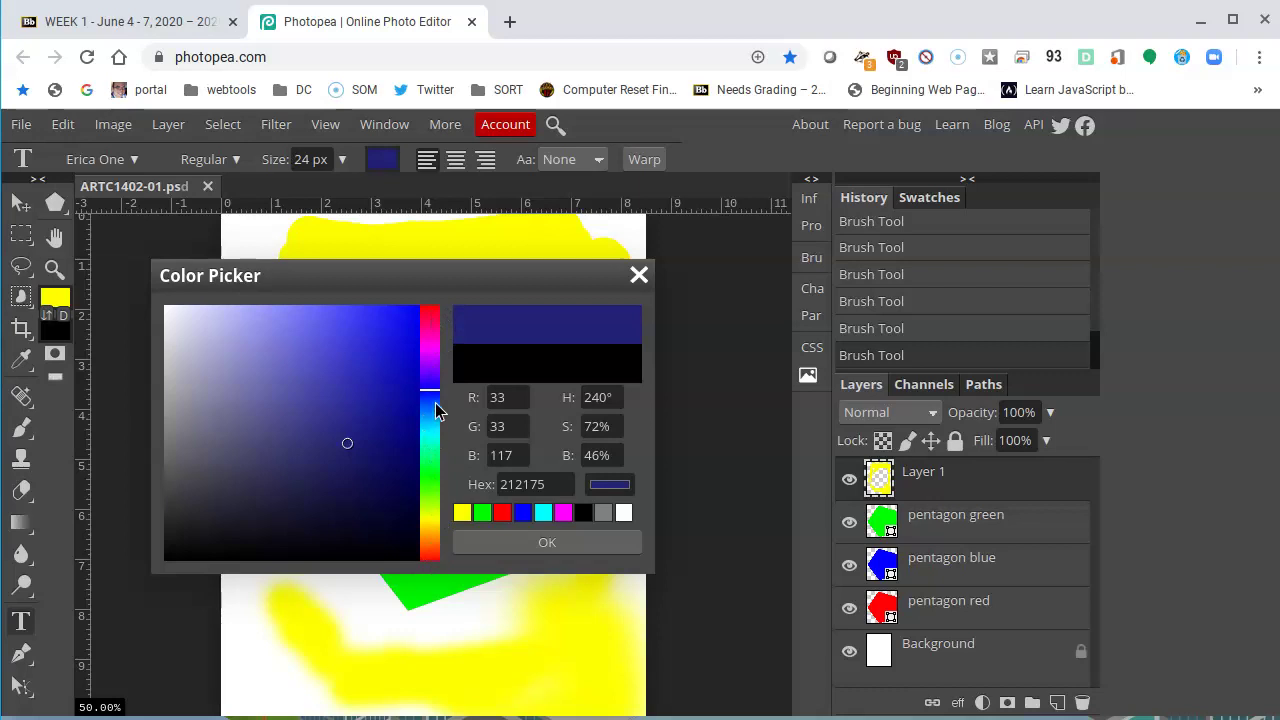
mouse_move(430, 392)
left_mouse_down()
mouse_move(410, 525)
mouse_move(421, 397)
mouse_move(451, 317)
mouse_move(443, 380)
mouse_move(447, 312)
mouse_move(452, 397)
mouse_move(445, 378)
left_mouse_up()
left_click(419, 315)
left_click_drag(422, 320, 428, 300)
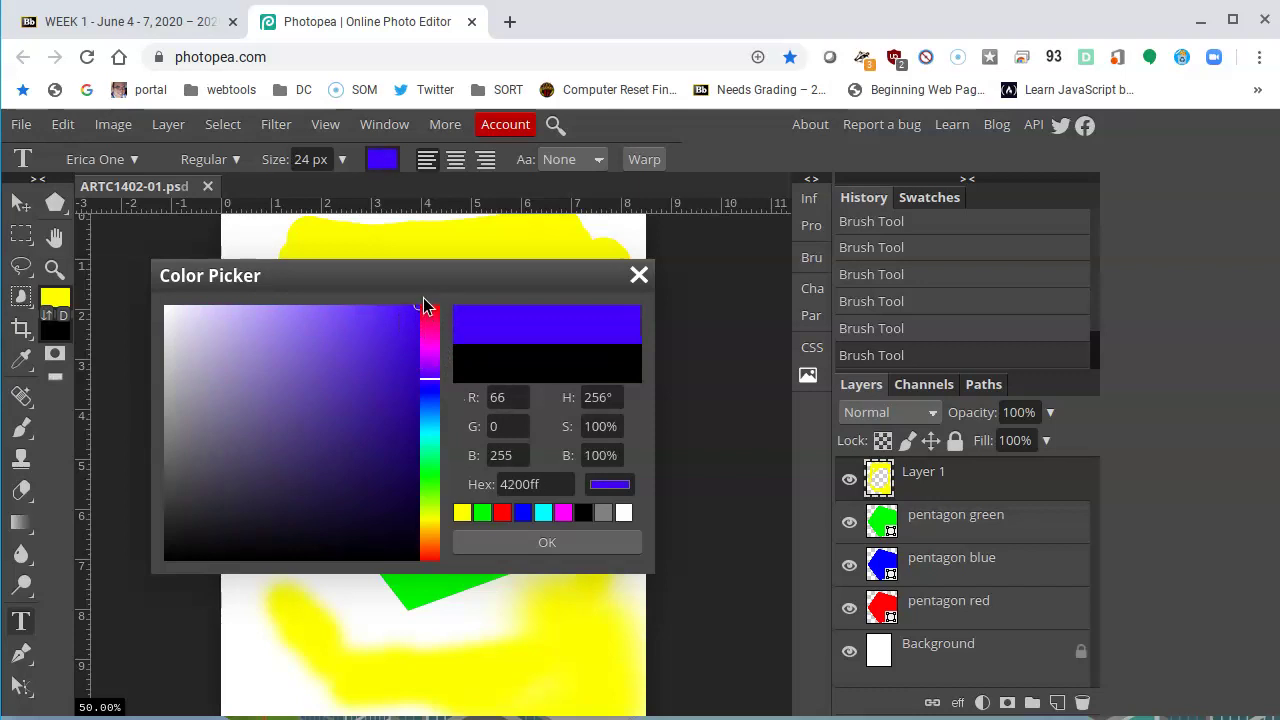
left_click(530, 513)
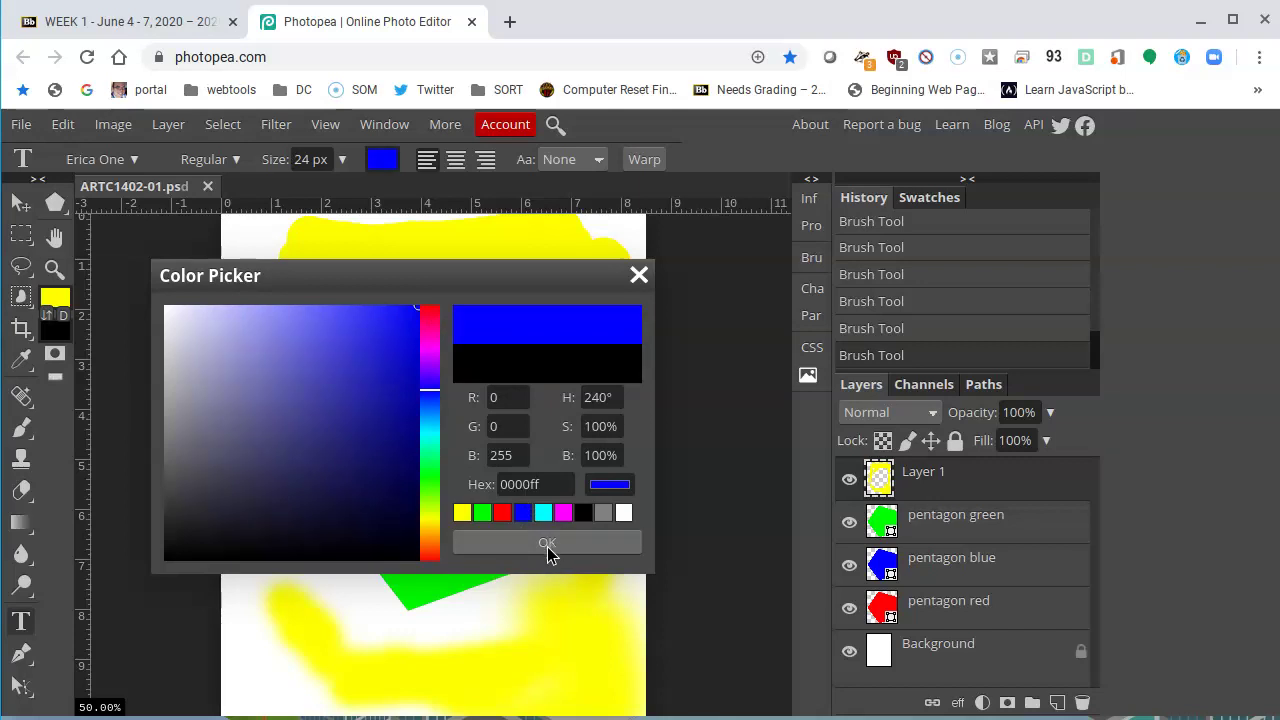
left_click(547, 546)
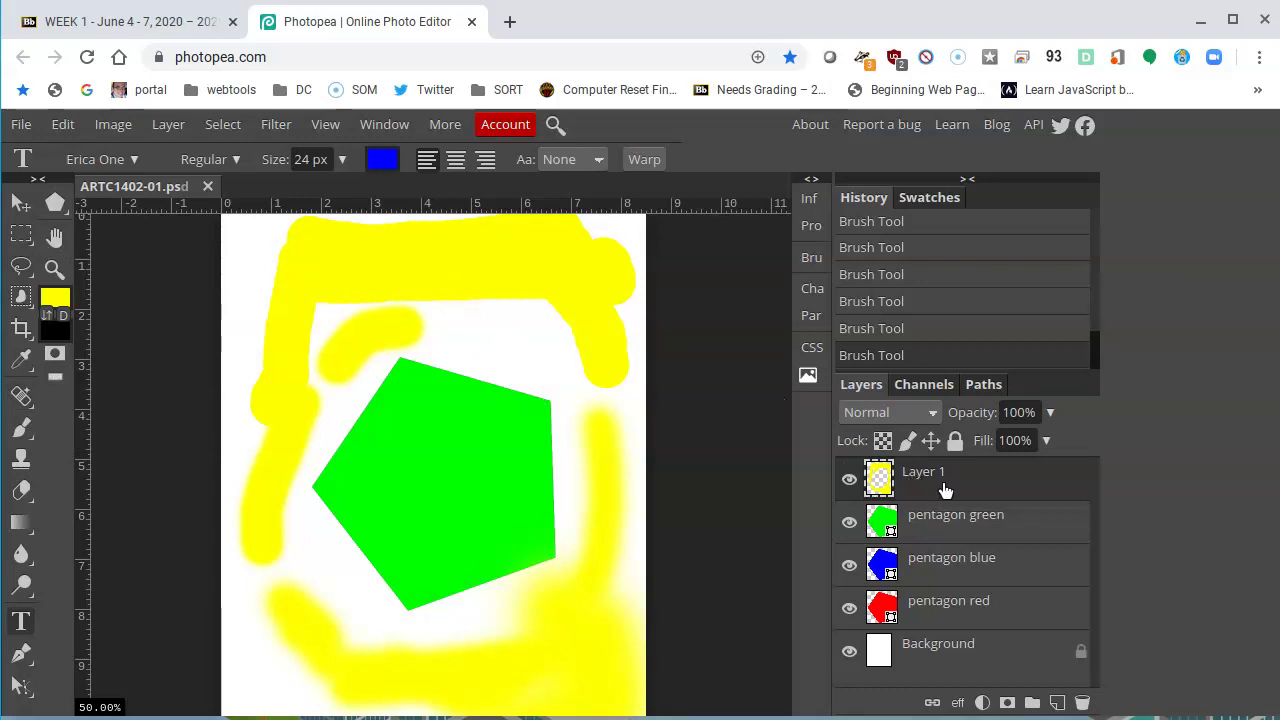
- Type 'Hello' in a text box near the top of the canvas and commit it
left_click(336, 267)
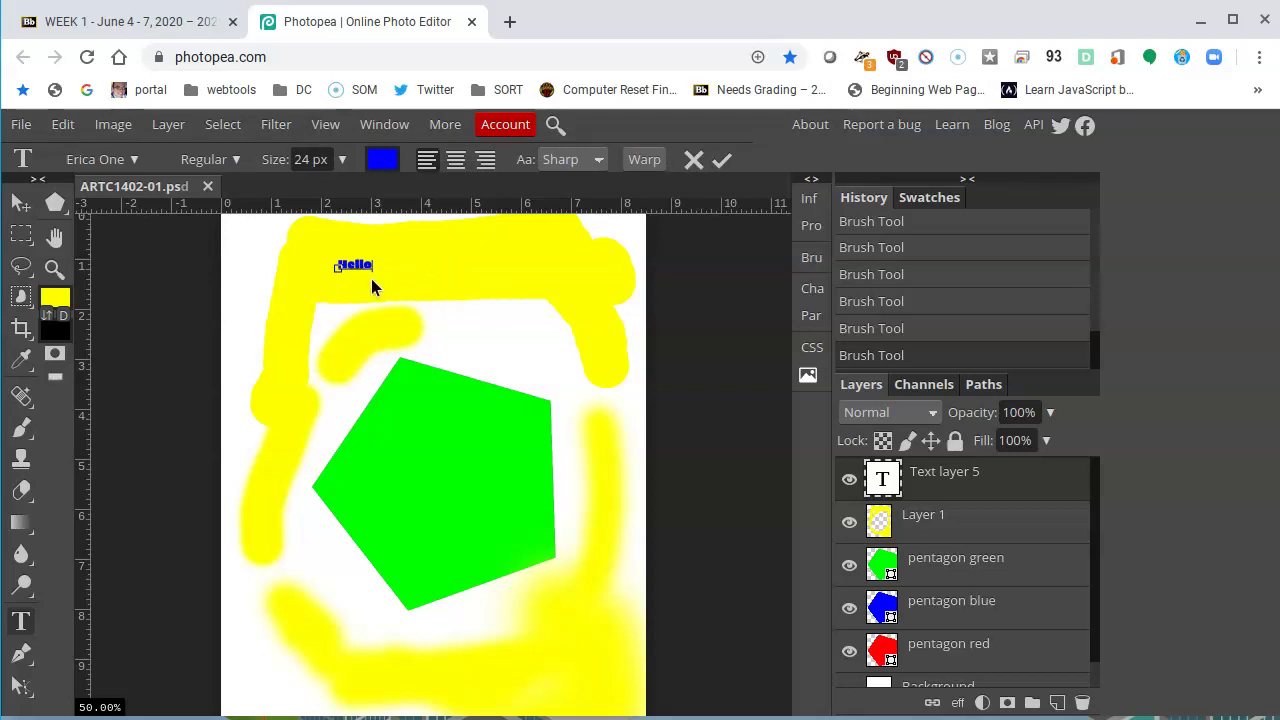
double_click(365, 258)
double_click(883, 484)
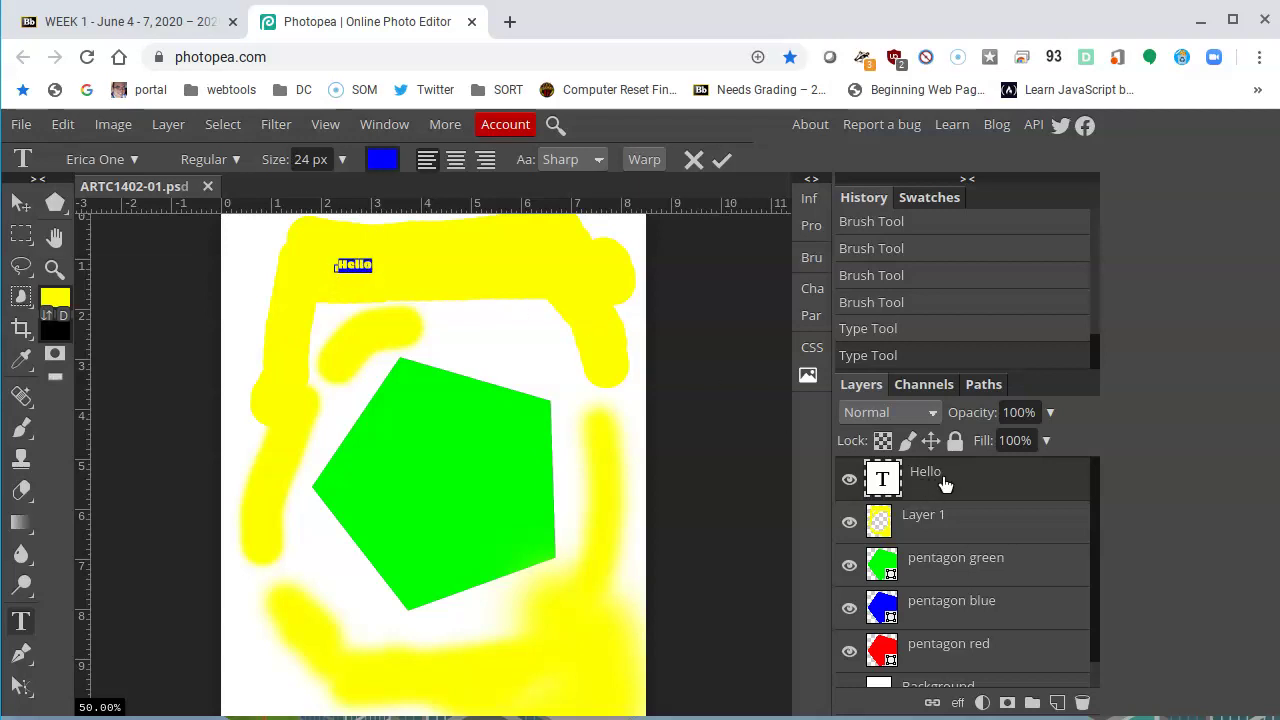
- Enlarge Hello with the font size slider and move it lower on the canvas
left_click(342, 160)
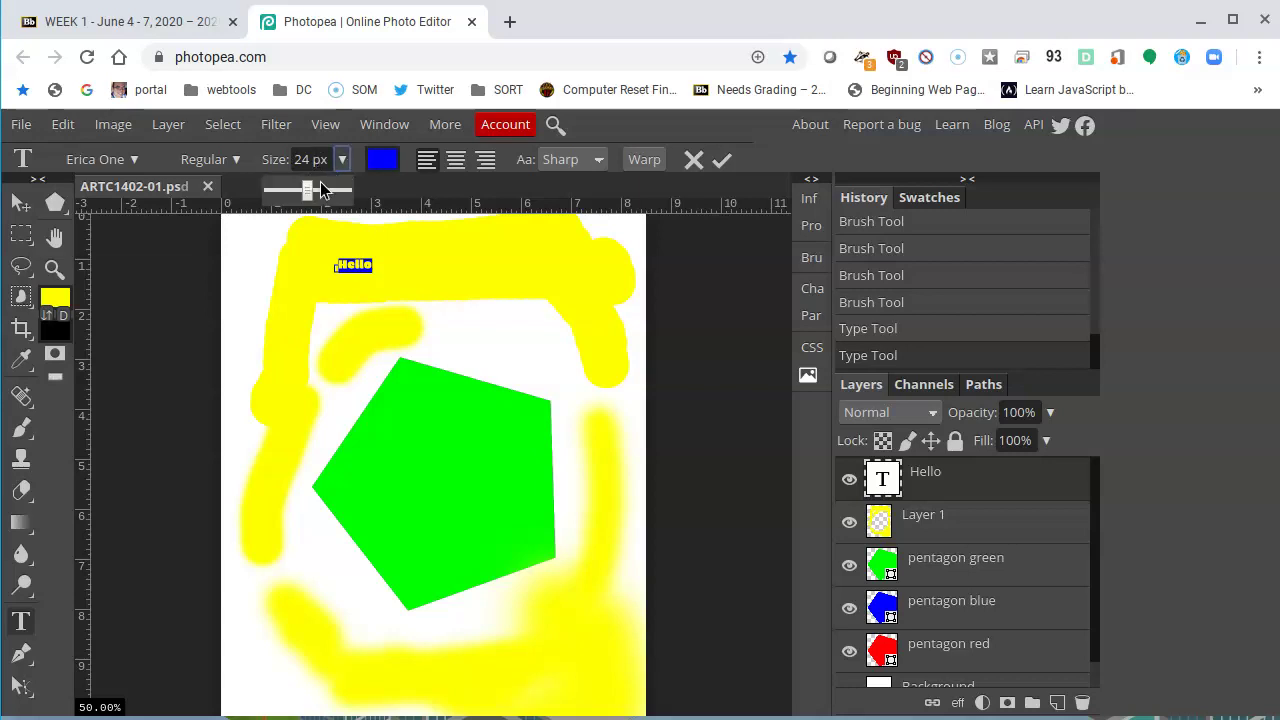
left_click_drag(307, 190, 386, 224)
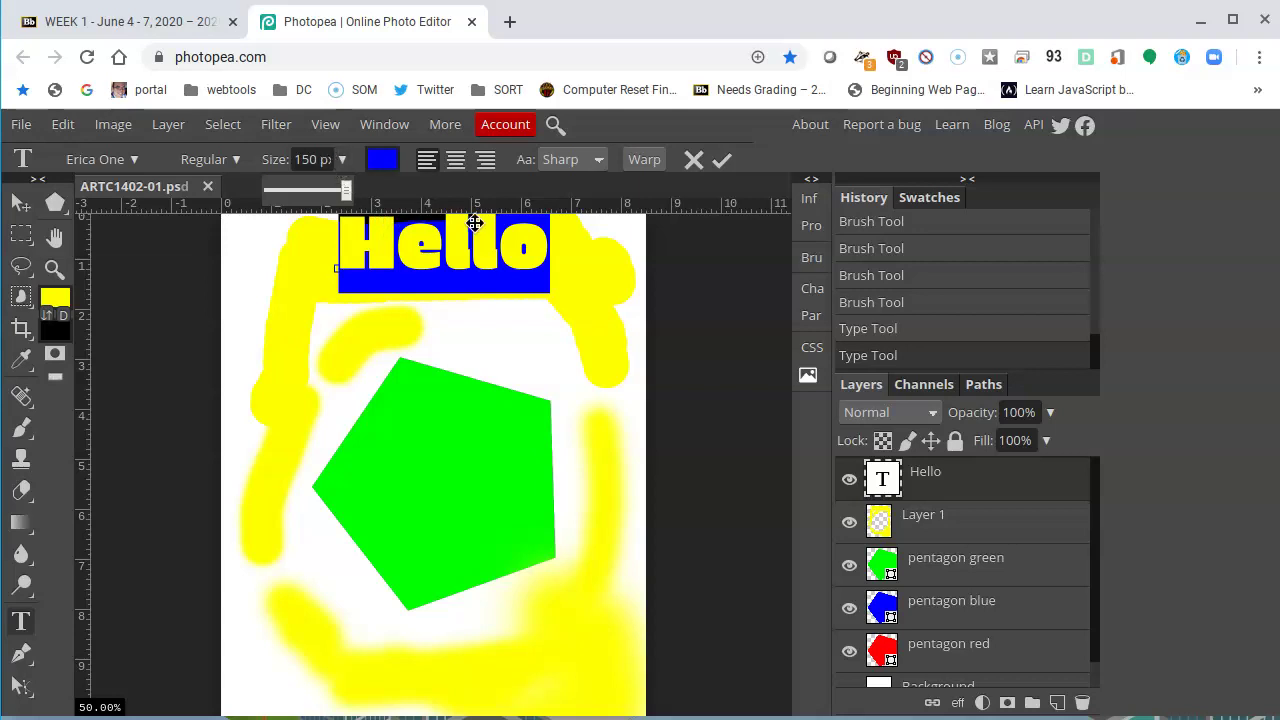
left_click(20, 205)
left_click_drag(453, 245, 446, 313)
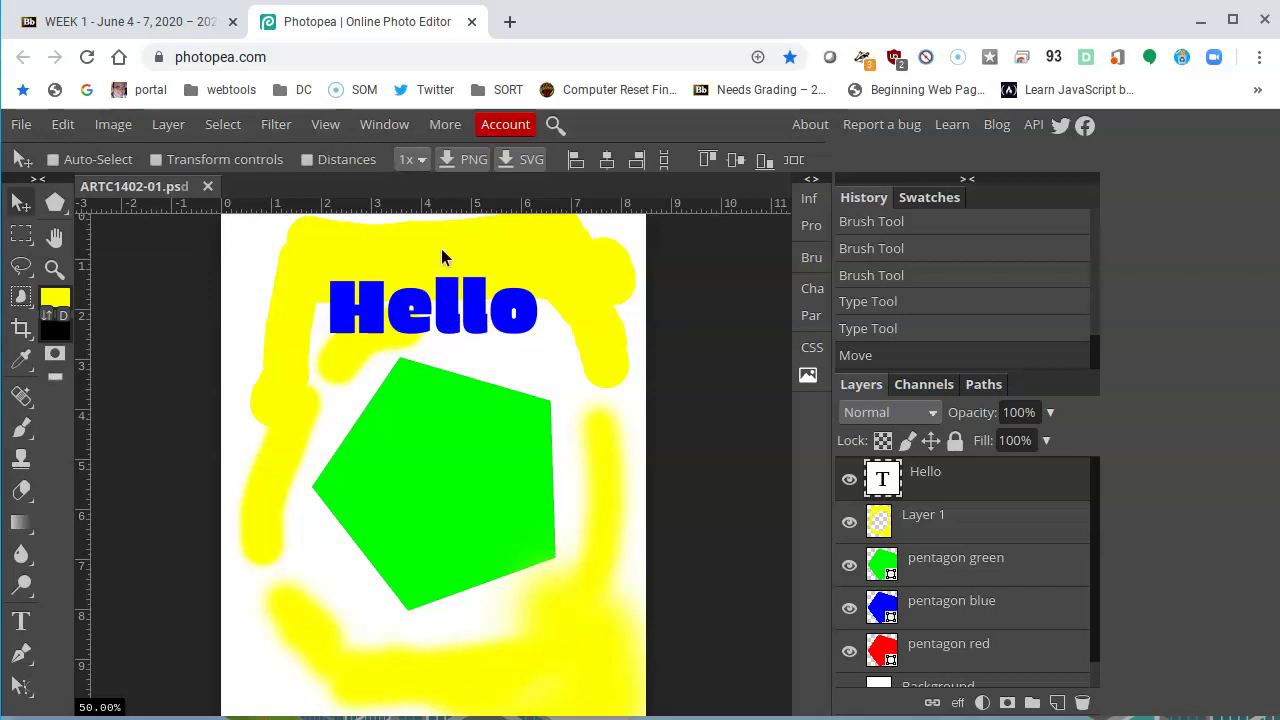
- Set Hello's font size to exactly 200 px and shift it slightly left and down
double_click(882, 483)
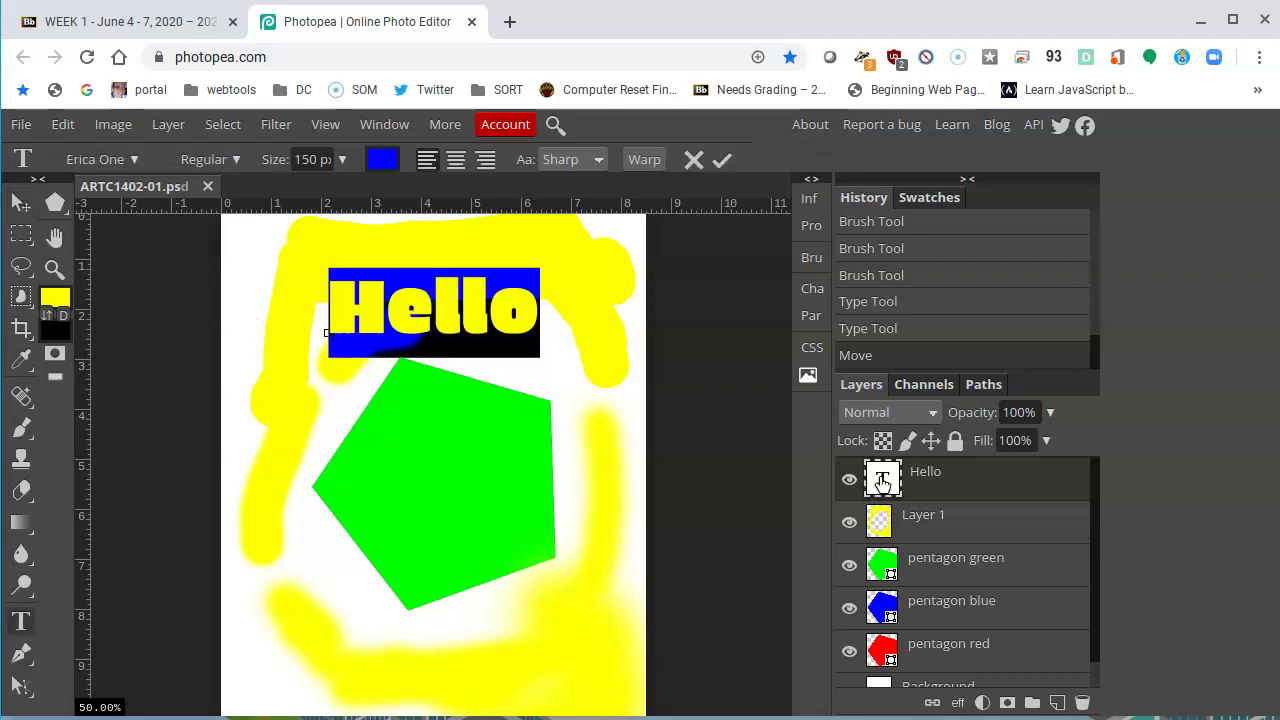
left_click(343, 161)
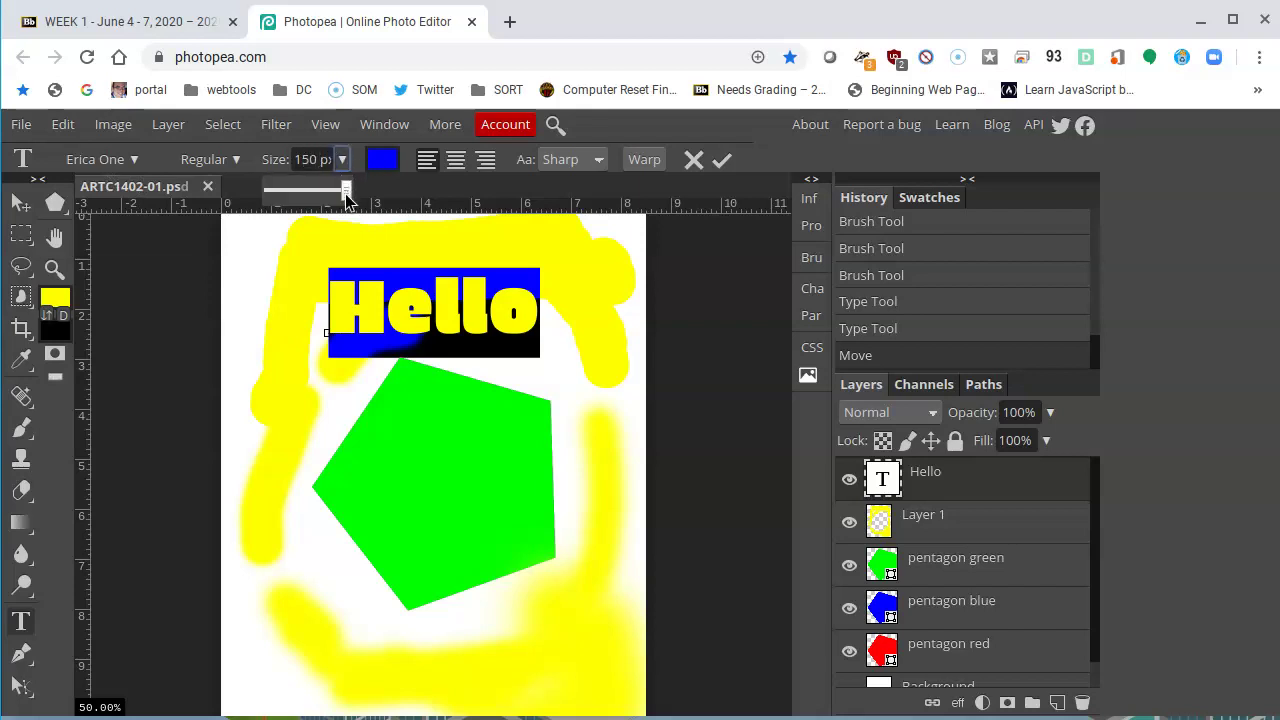
left_click(314, 162)
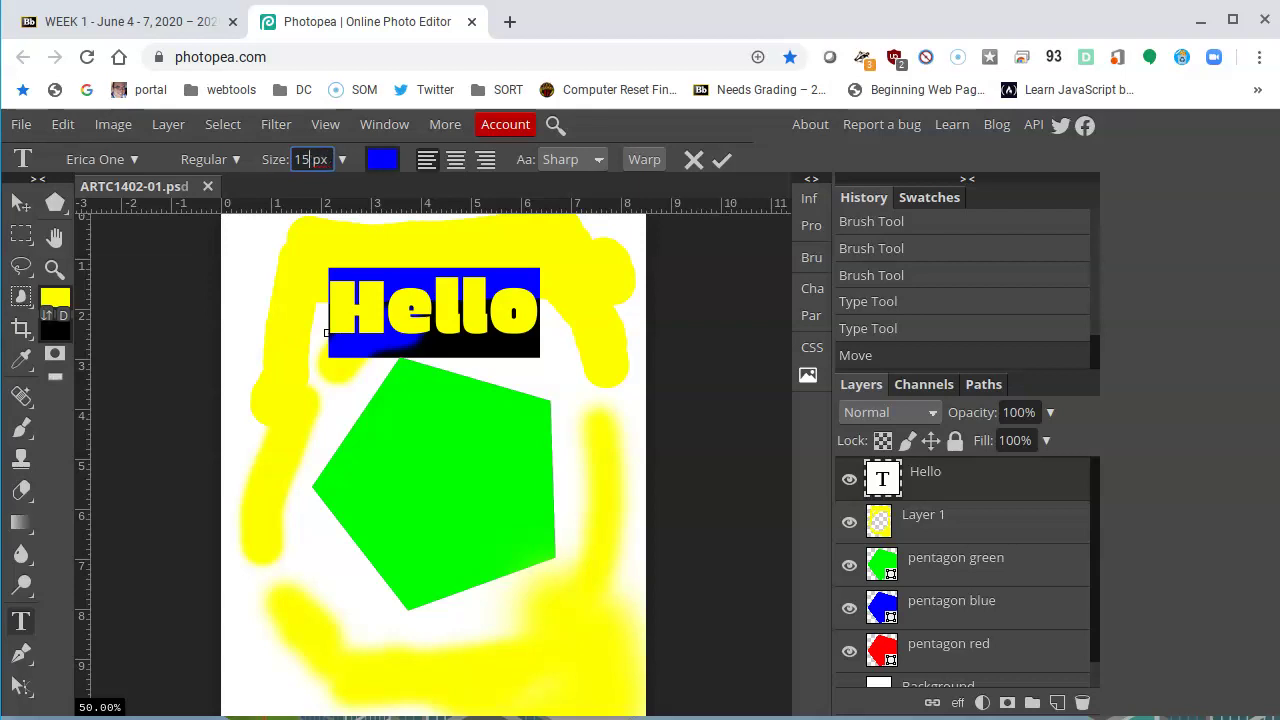
type("200 p")
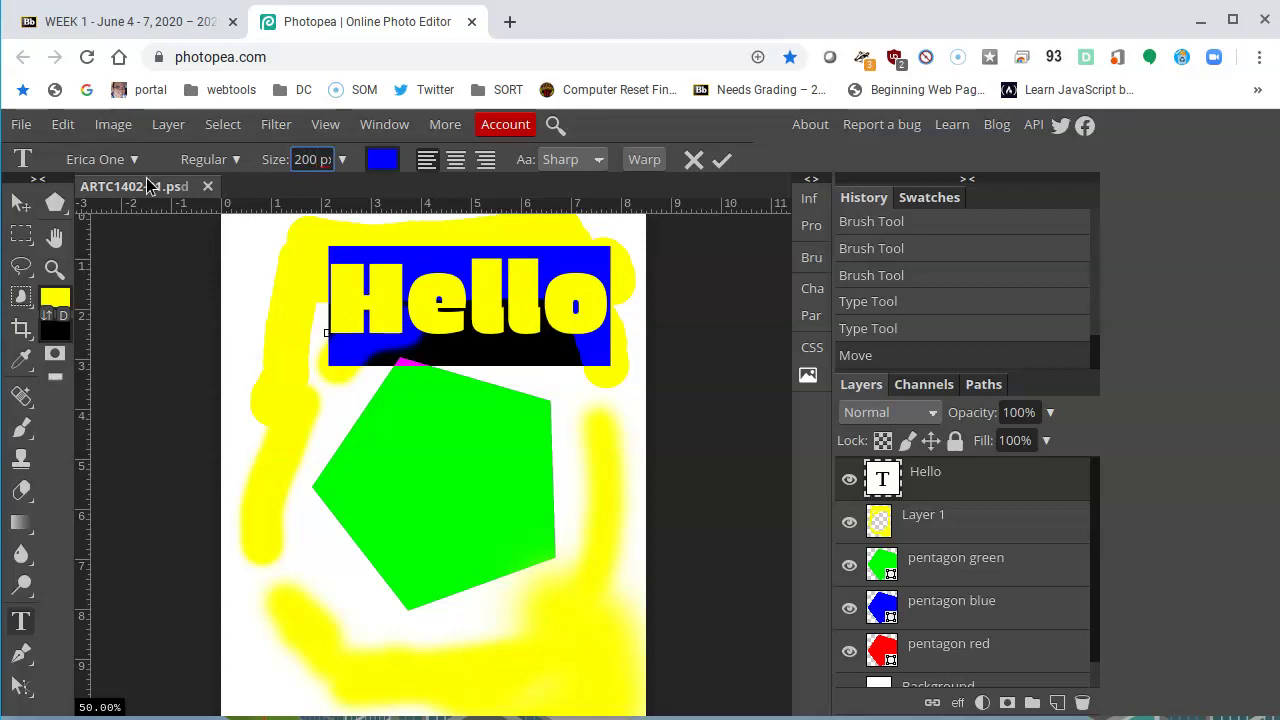
left_click(24, 206)
mouse_move(460, 295)
left_mouse_down()
mouse_move(424, 285)
mouse_move(431, 469)
mouse_move(449, 506)
mouse_move(463, 506)
mouse_move(485, 392)
mouse_move(470, 288)
mouse_move(458, 306)
left_mouse_up()
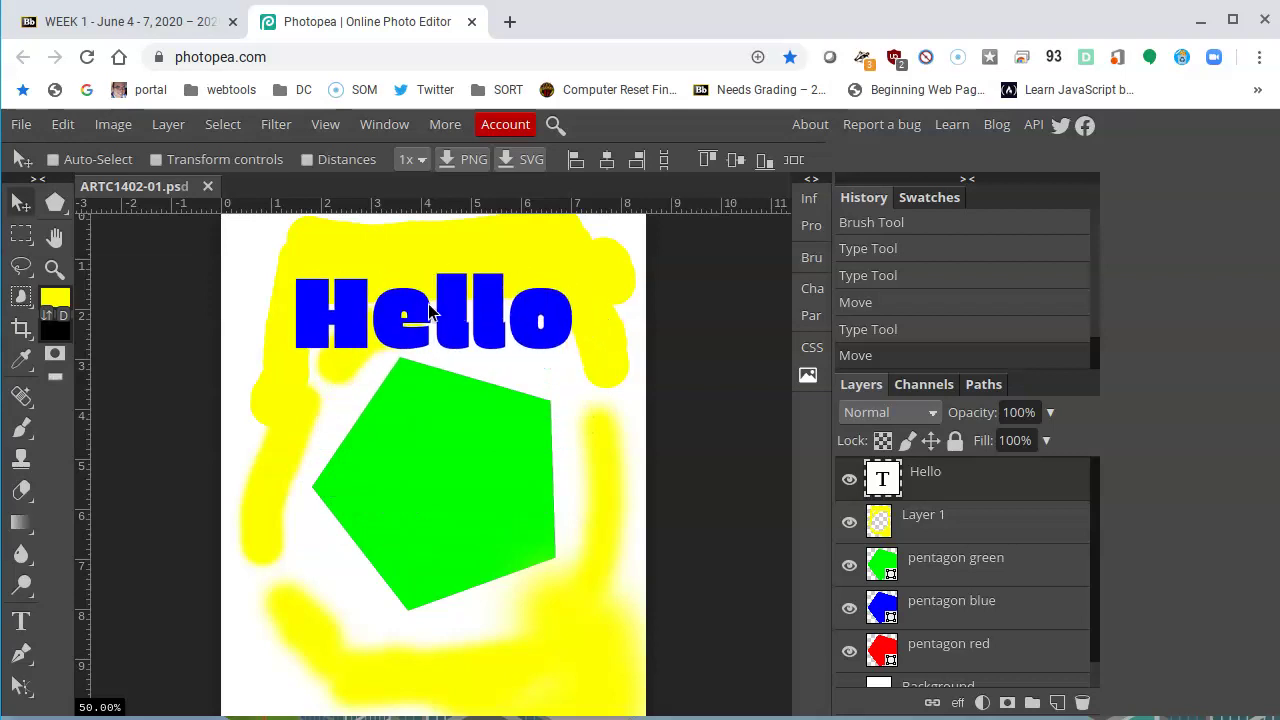
- Turn on Transform controls and scale the Hello text to 117%
left_click(214, 163)
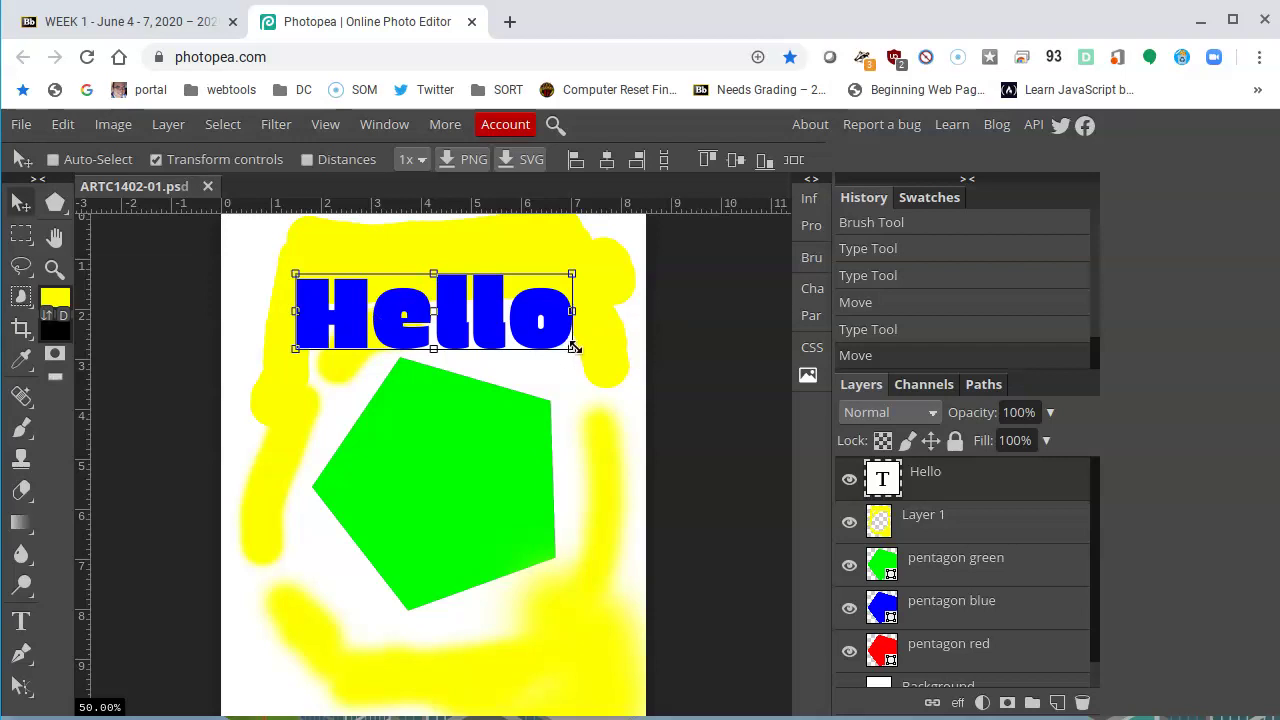
mouse_move(570, 349)
left_mouse_down()
mouse_move(618, 409)
mouse_move(563, 630)
mouse_move(610, 653)
mouse_move(612, 575)
mouse_move(700, 515)
mouse_move(640, 465)
mouse_move(600, 405)
mouse_move(517, 449)
mouse_move(557, 526)
mouse_move(485, 650)
mouse_move(513, 513)
mouse_move(462, 446)
mouse_move(617, 549)
mouse_move(585, 352)
left_mouse_up()
left_click_drag(293, 352, 262, 362)
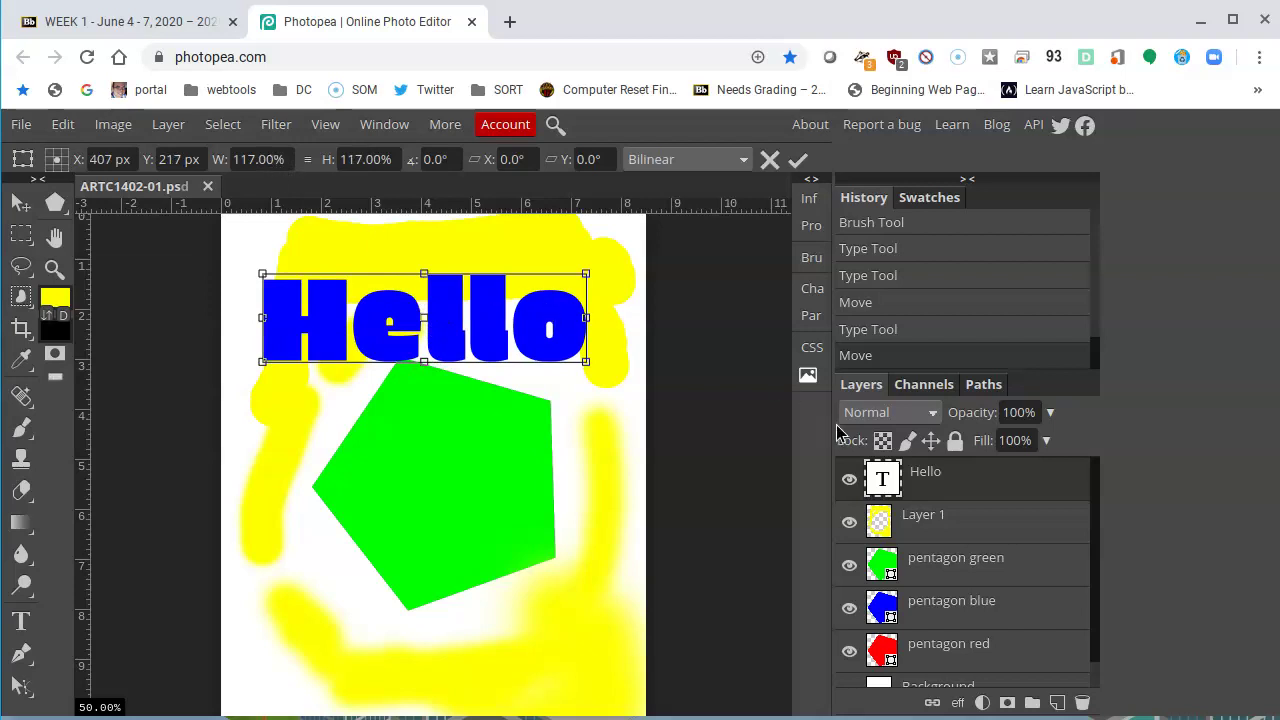
left_click(887, 488)
- Re-edit the Hello text, then nudge it slightly right with the Move tool
double_click(884, 482)
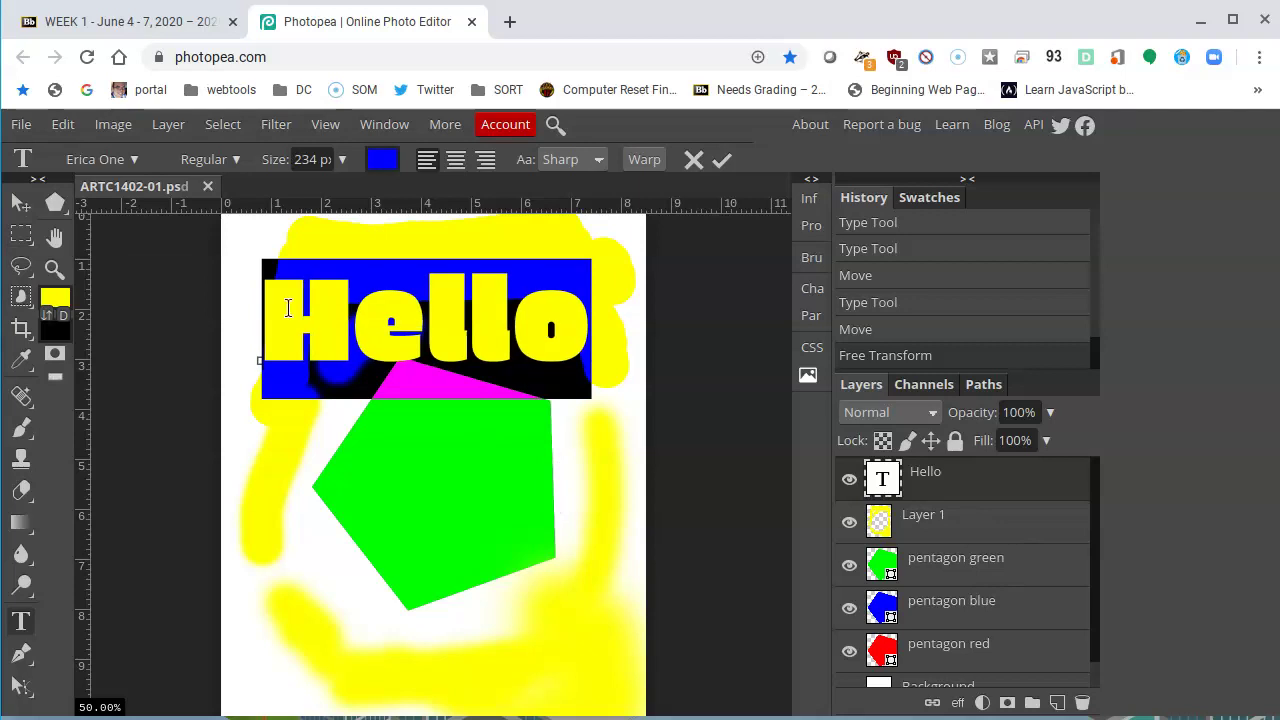
left_click(20, 202)
mouse_move(486, 337)
left_mouse_down()
mouse_move(482, 322)
mouse_move(482, 354)
mouse_move(478, 320)
left_mouse_up()
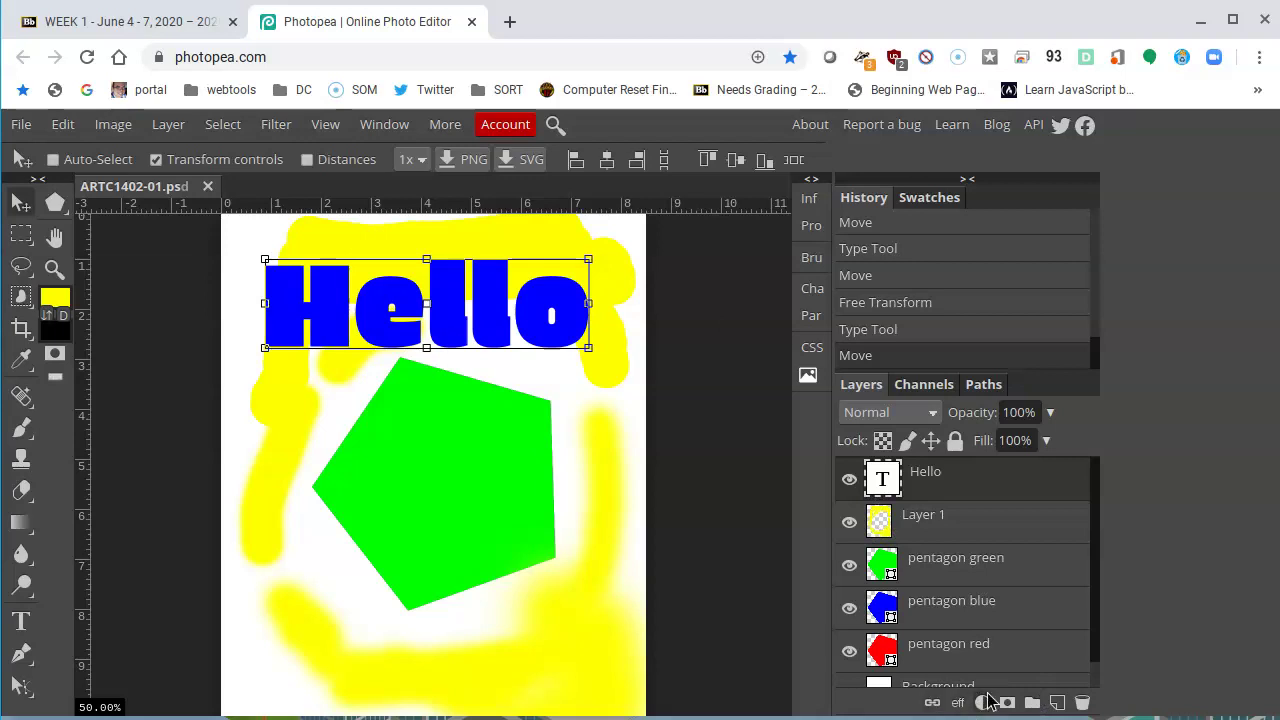
- Add an Outer Glow style to the Hello layer from the fx menu and move the dialog aside
left_click(957, 703)
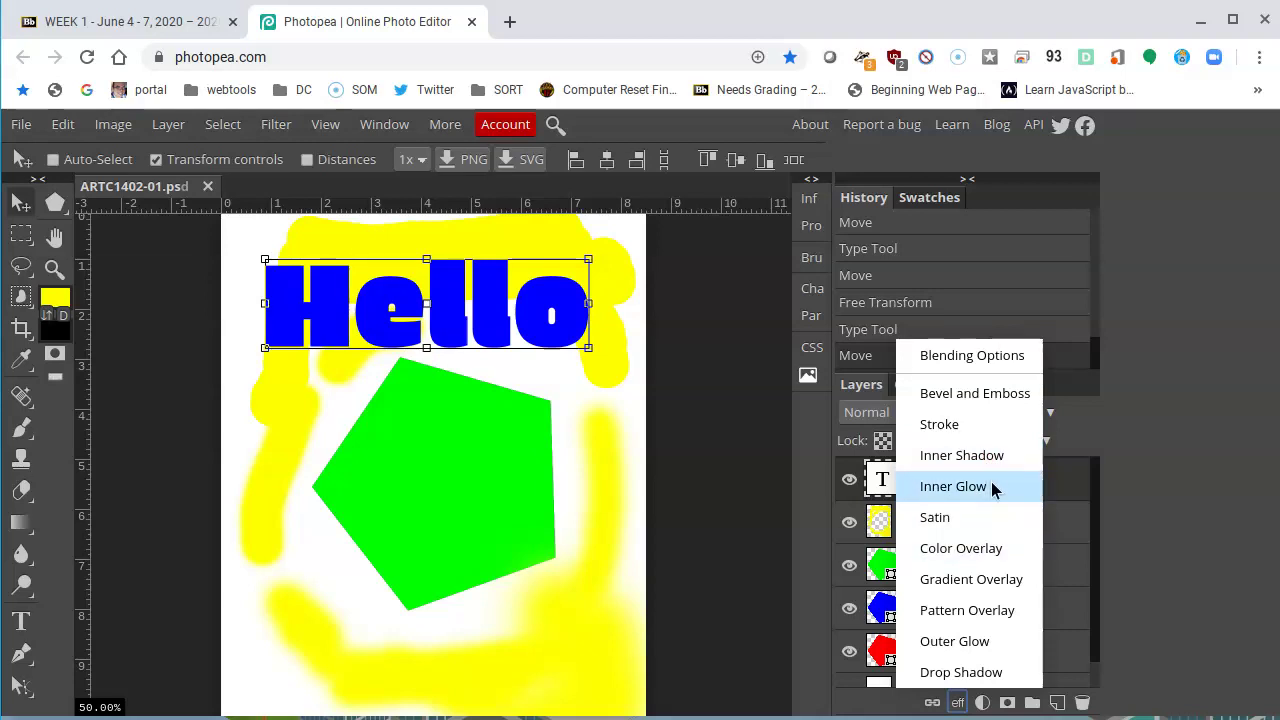
left_click(977, 650)
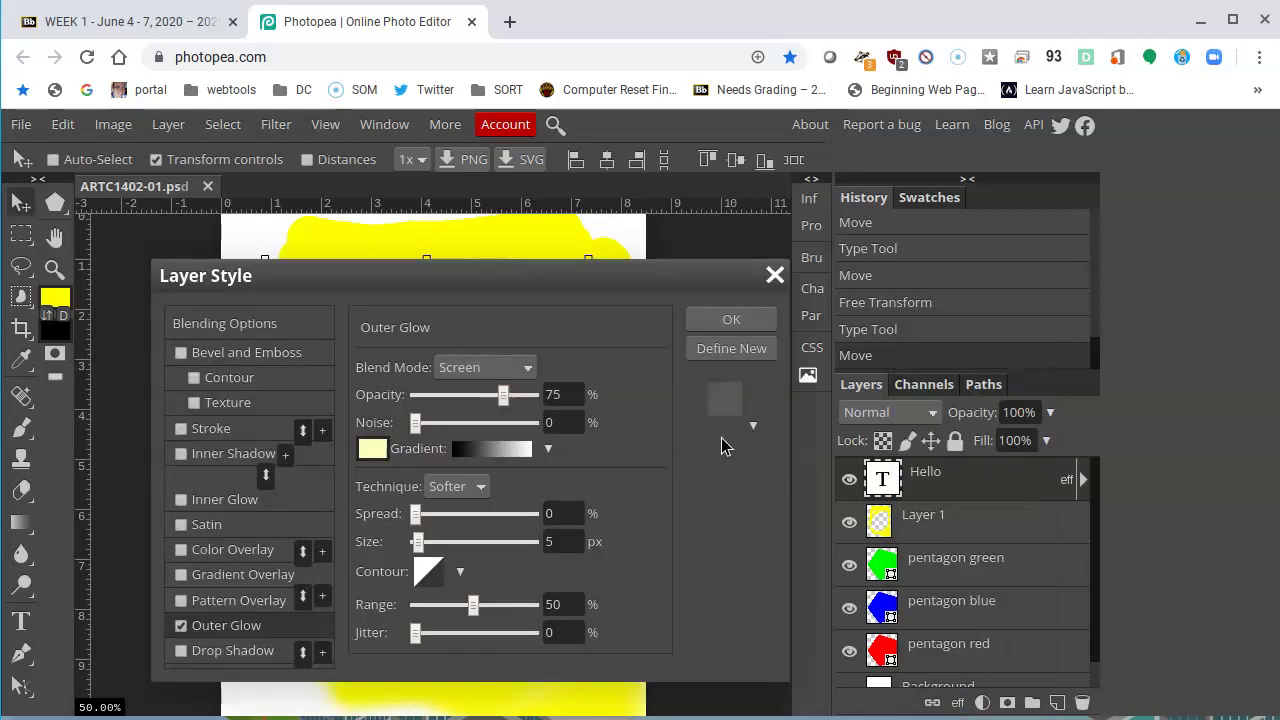
left_click_drag(607, 289, 1025, 254)
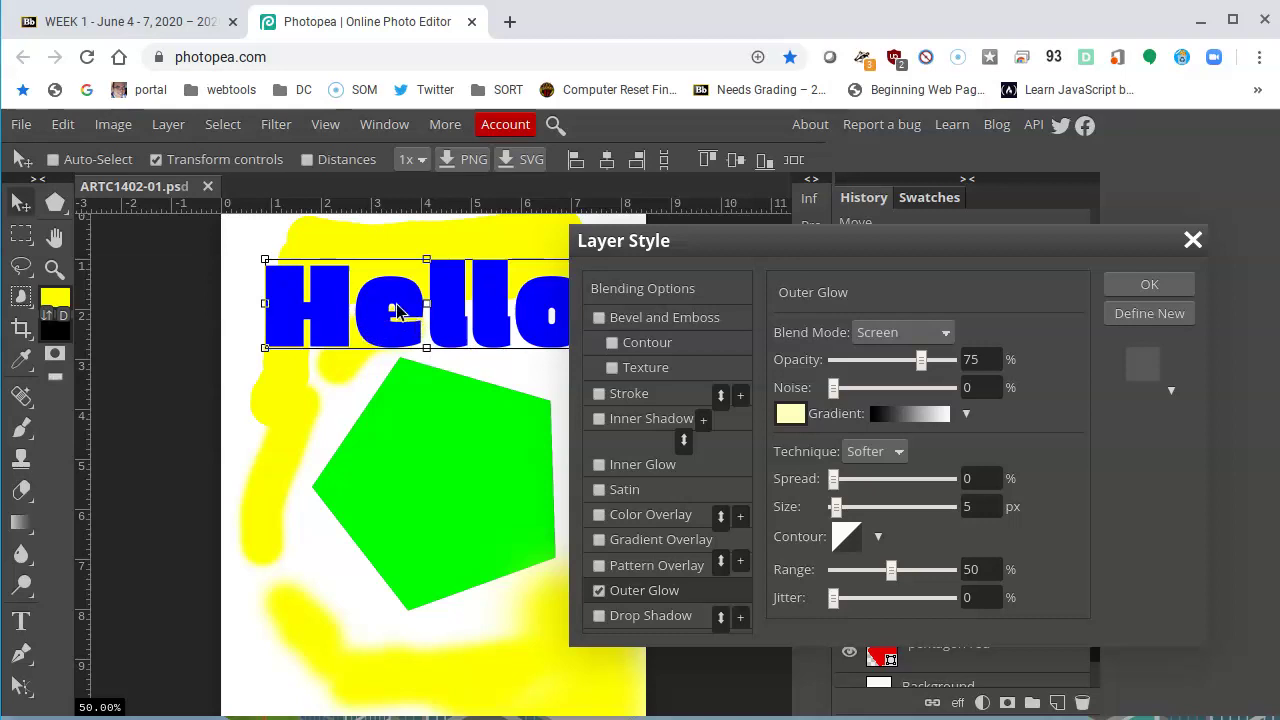
- Change the outer glow colour from pale yellow to magenta e620de
left_click(790, 414)
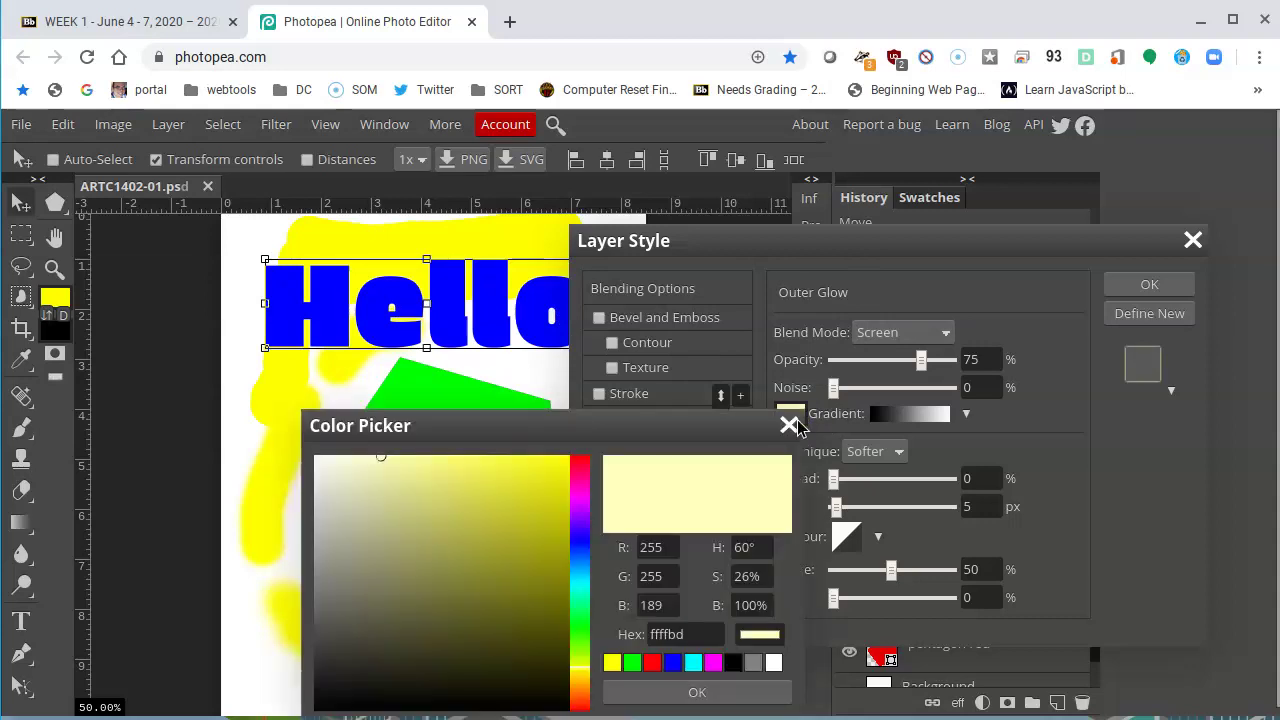
left_click_drag(583, 518, 533, 480)
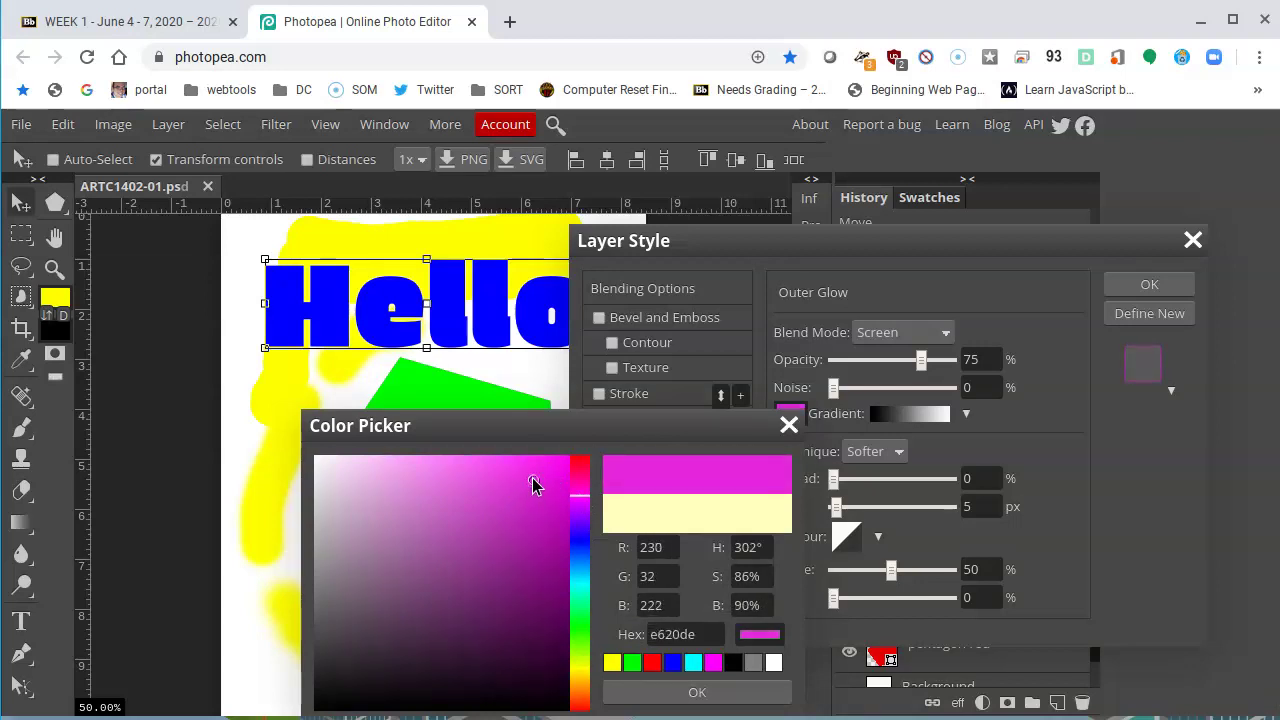
left_click(731, 696)
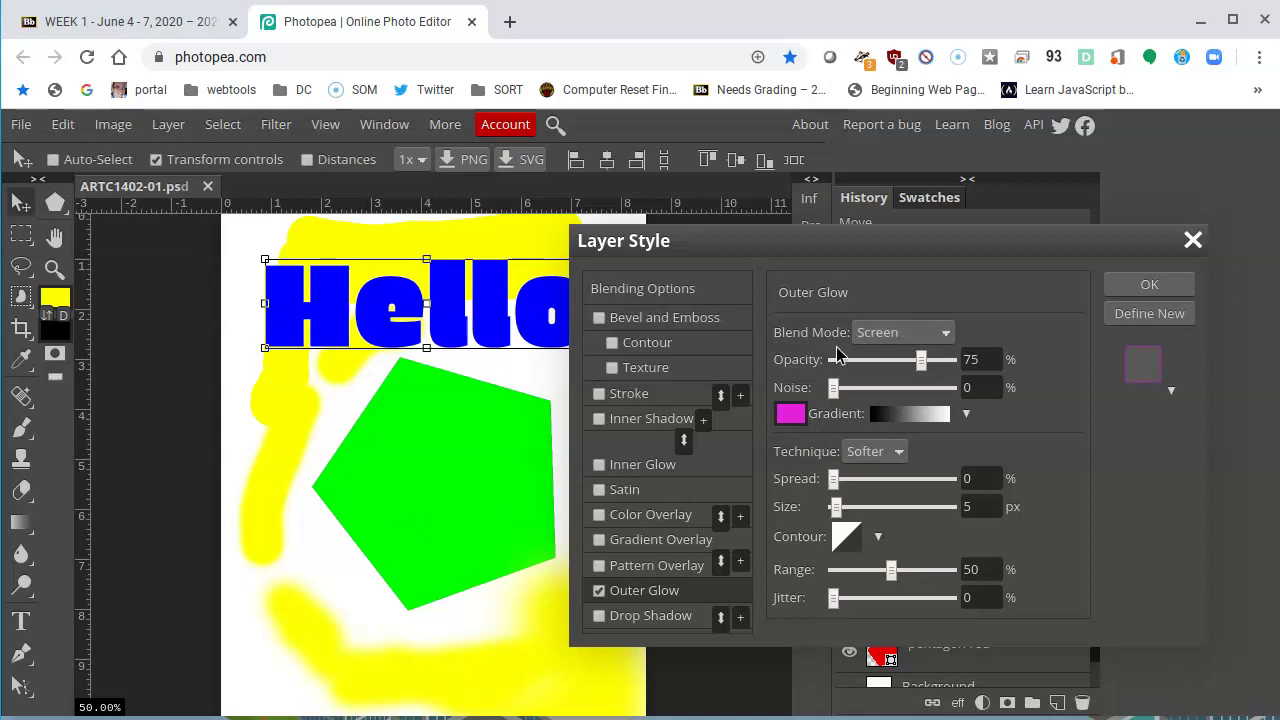
- Set the glow to Multiply, 10% spread, 48 px size and 44% opacity, and apply it
left_click(907, 332)
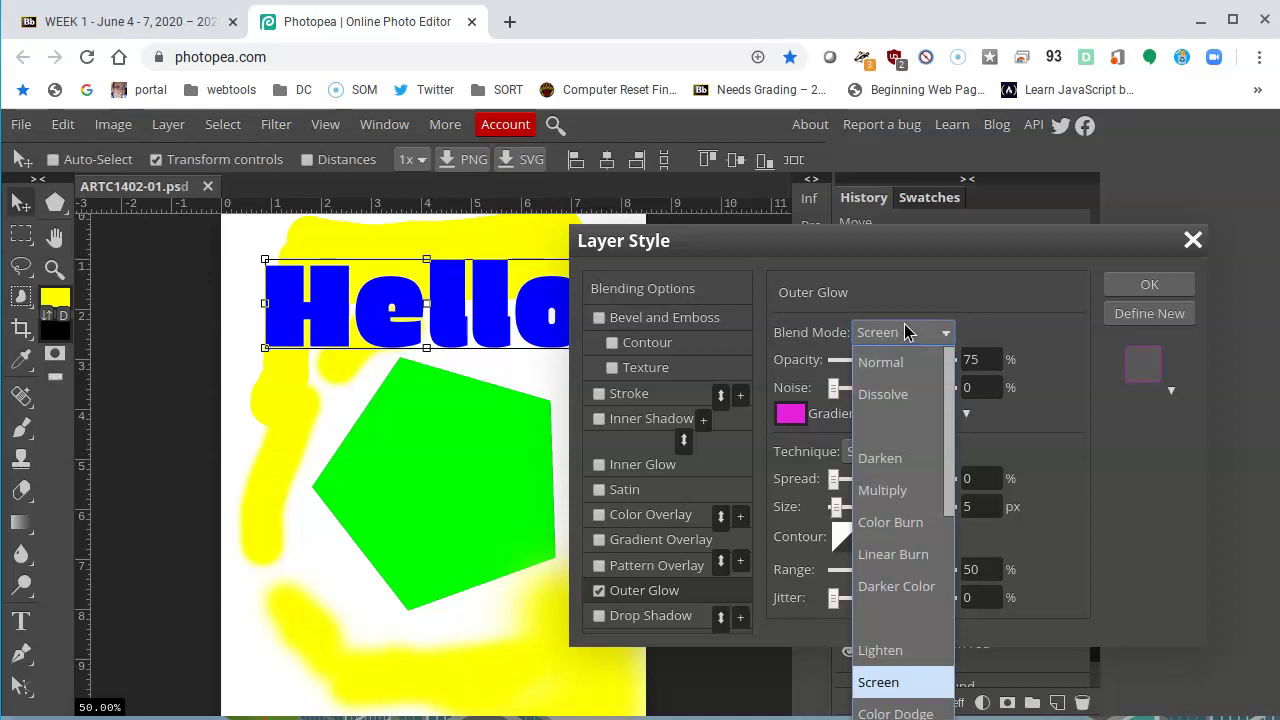
left_click(881, 488)
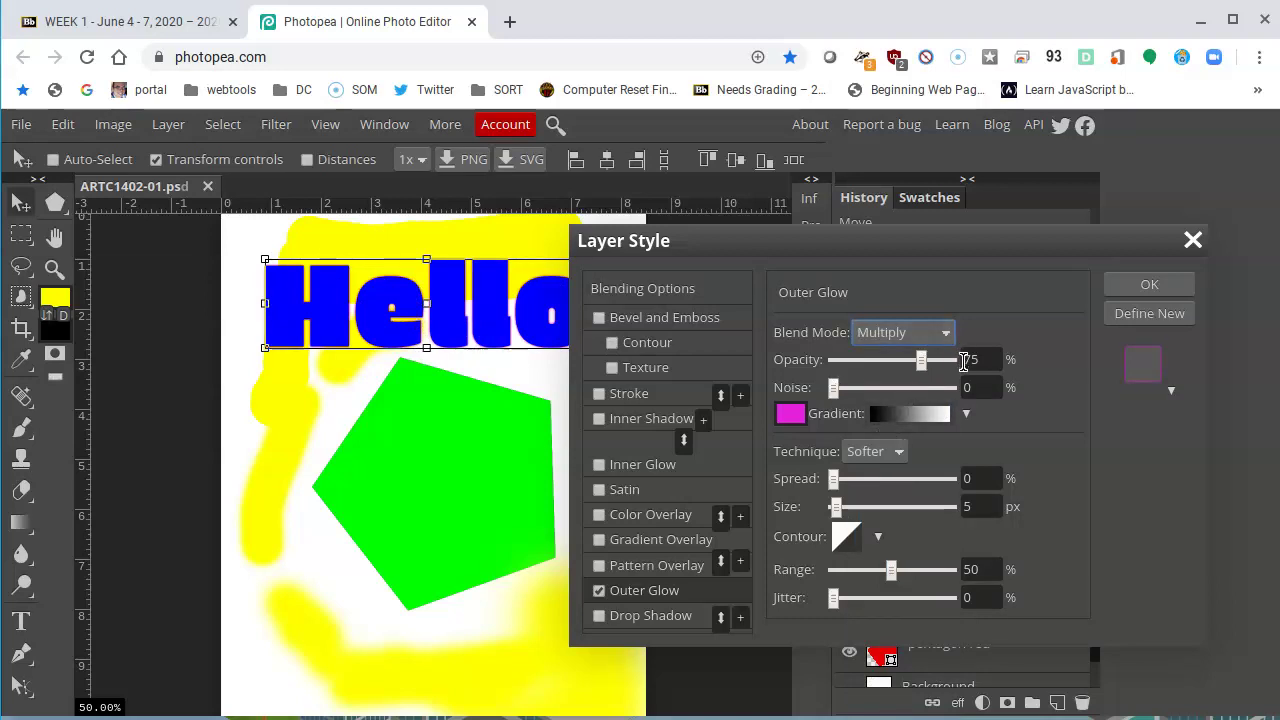
left_click_drag(834, 479, 749, 471)
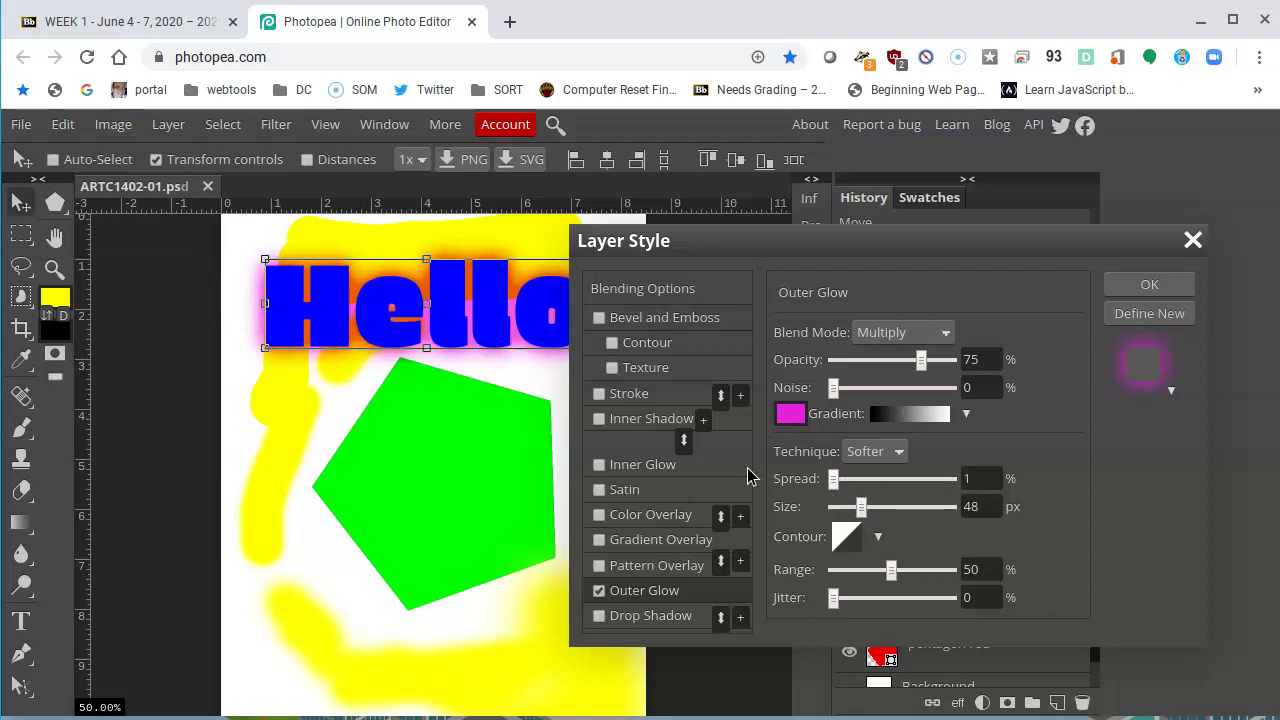
left_click_drag(847, 484, 844, 484)
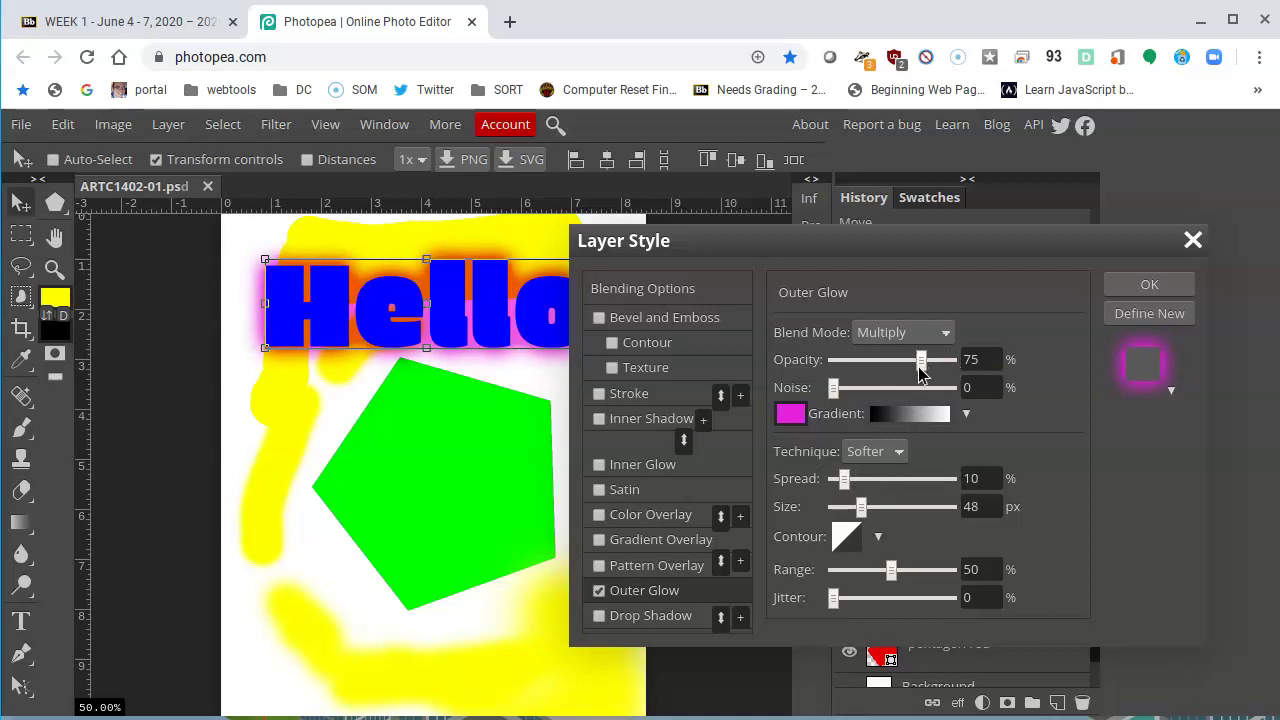
left_click_drag(921, 367, 886, 372)
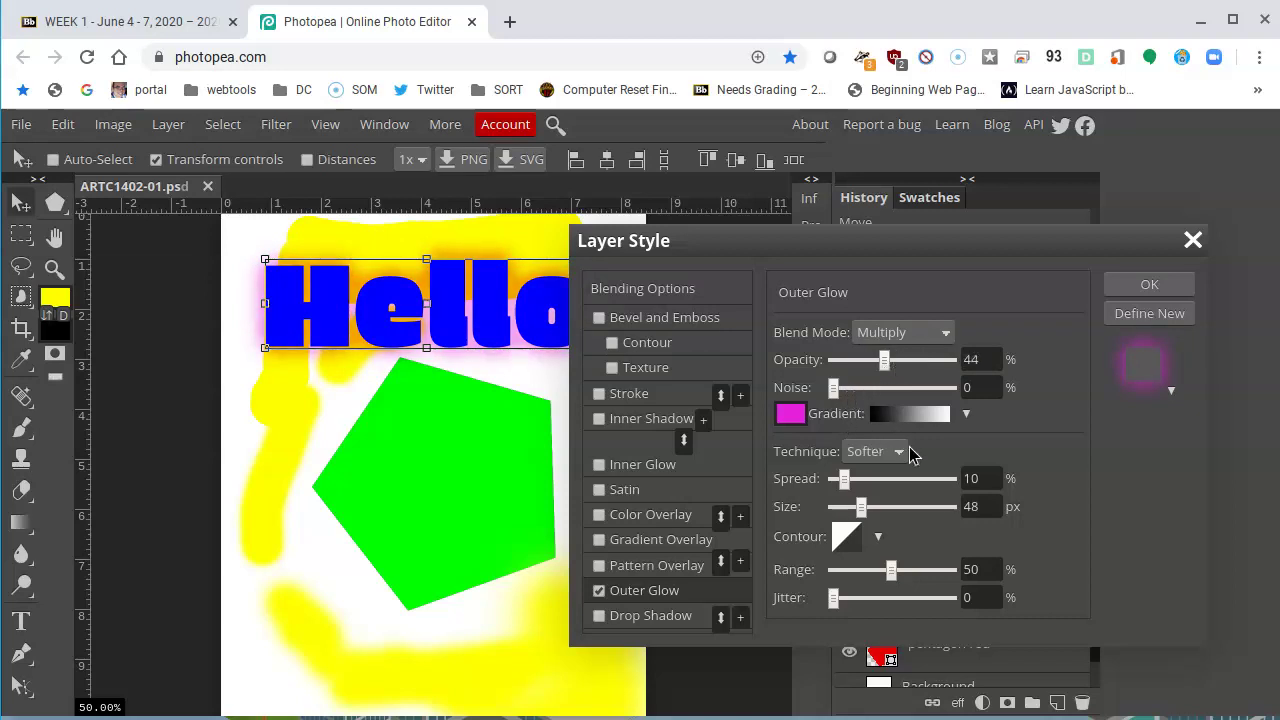
left_click(1156, 287)
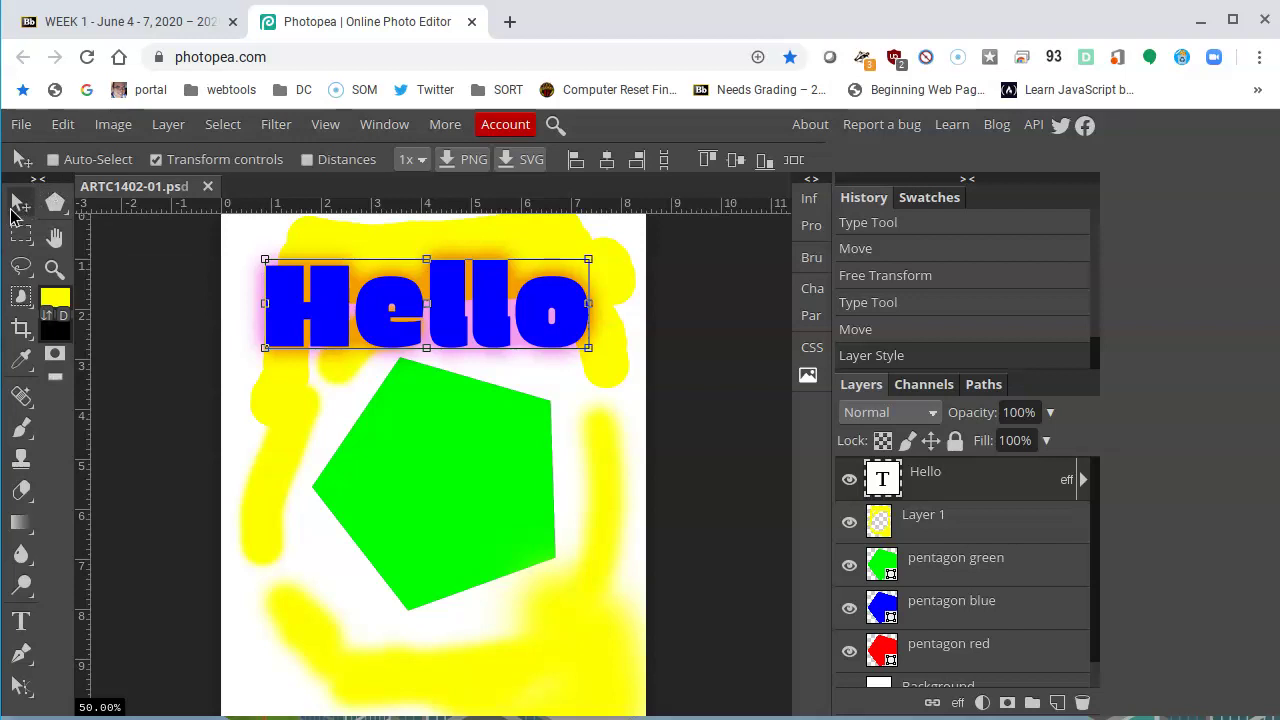
- Drag the Hello text down over the pentagon's top and expand its Outer Glow effect
left_click_drag(498, 311, 507, 360)
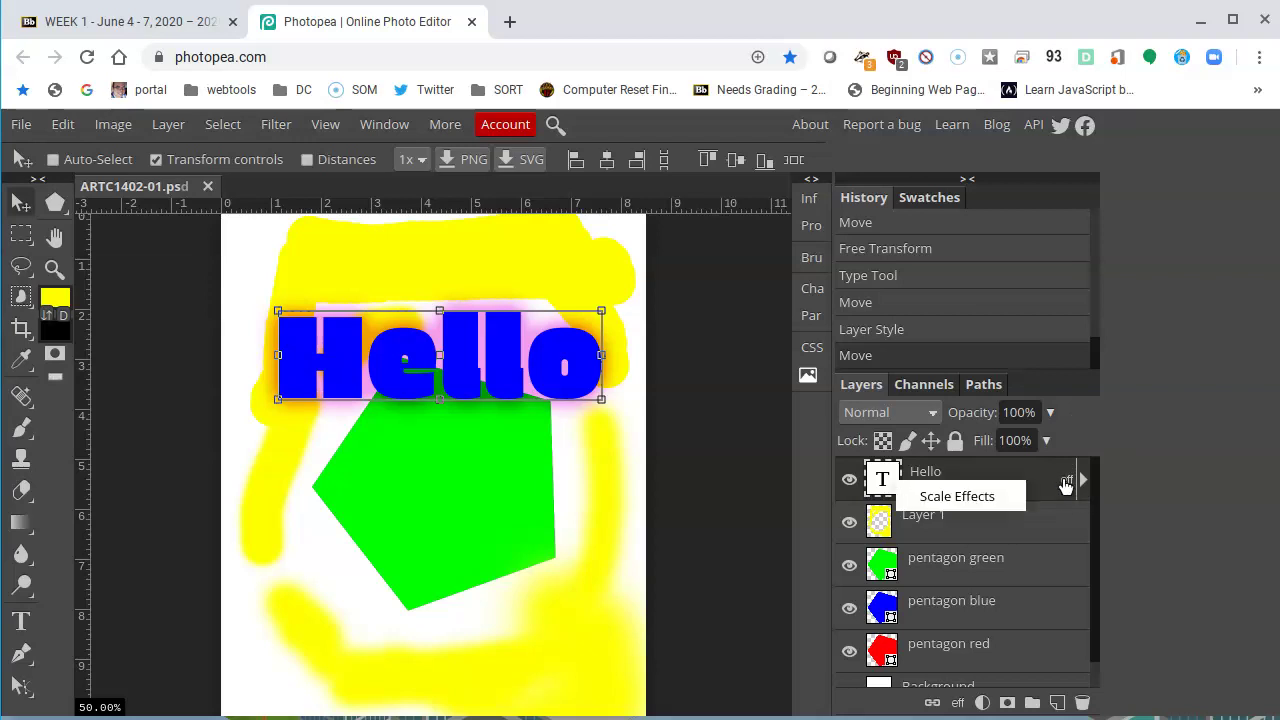
left_click(1046, 535)
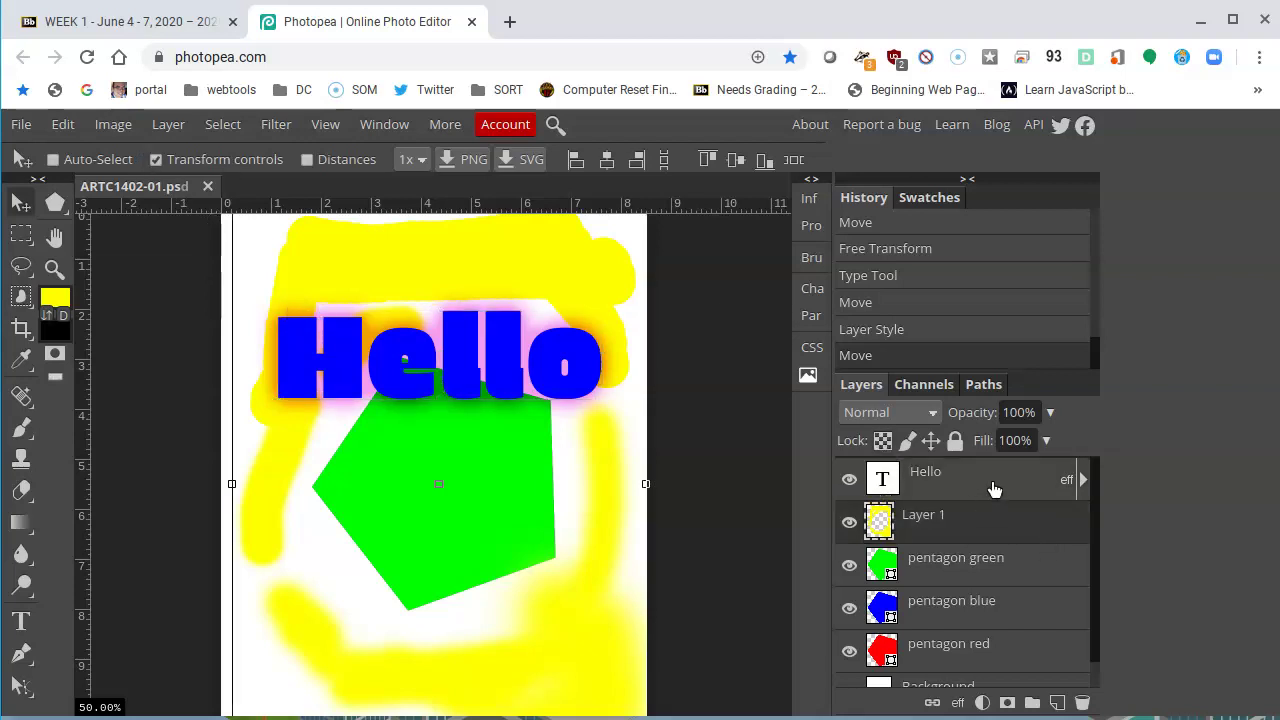
left_click(1033, 486)
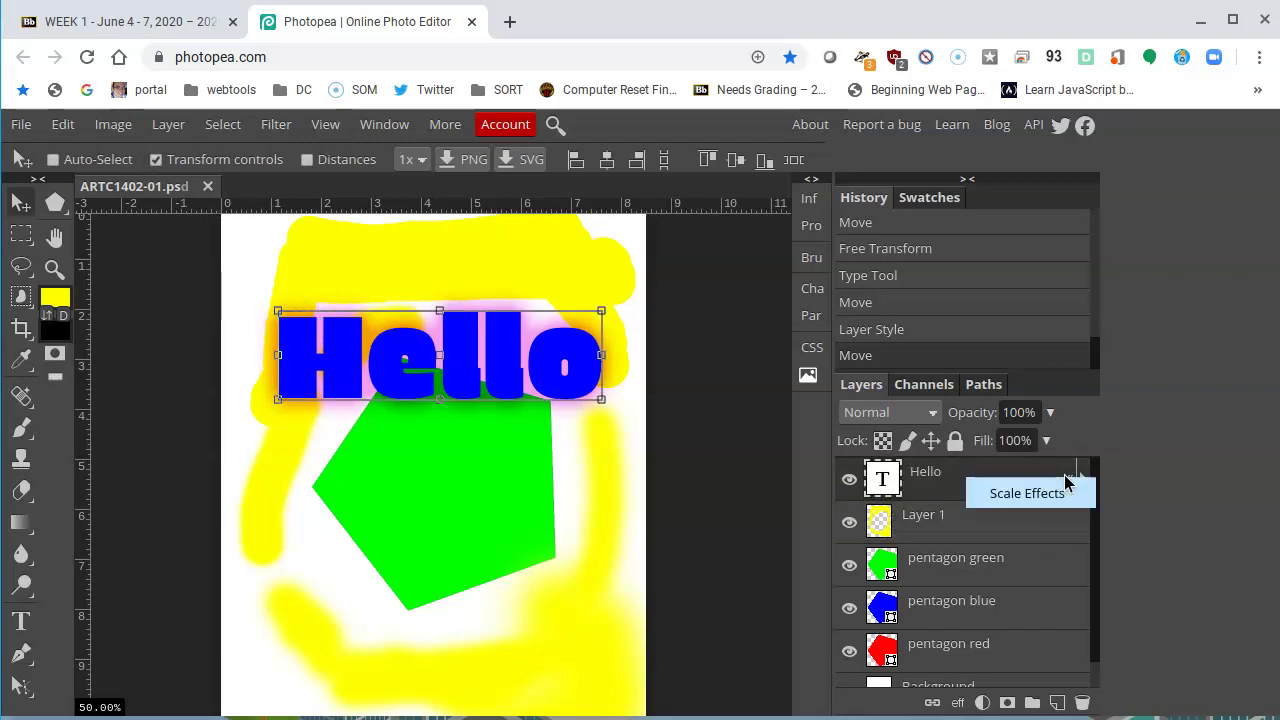
left_click(1082, 481)
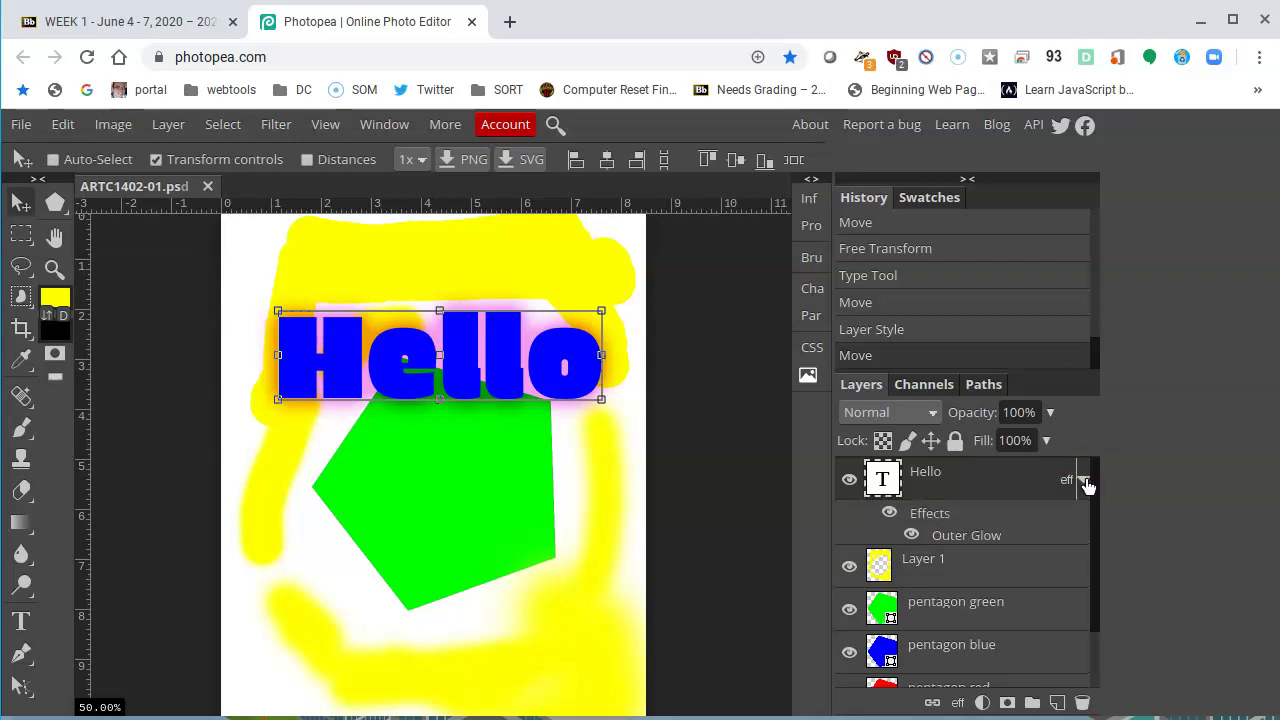
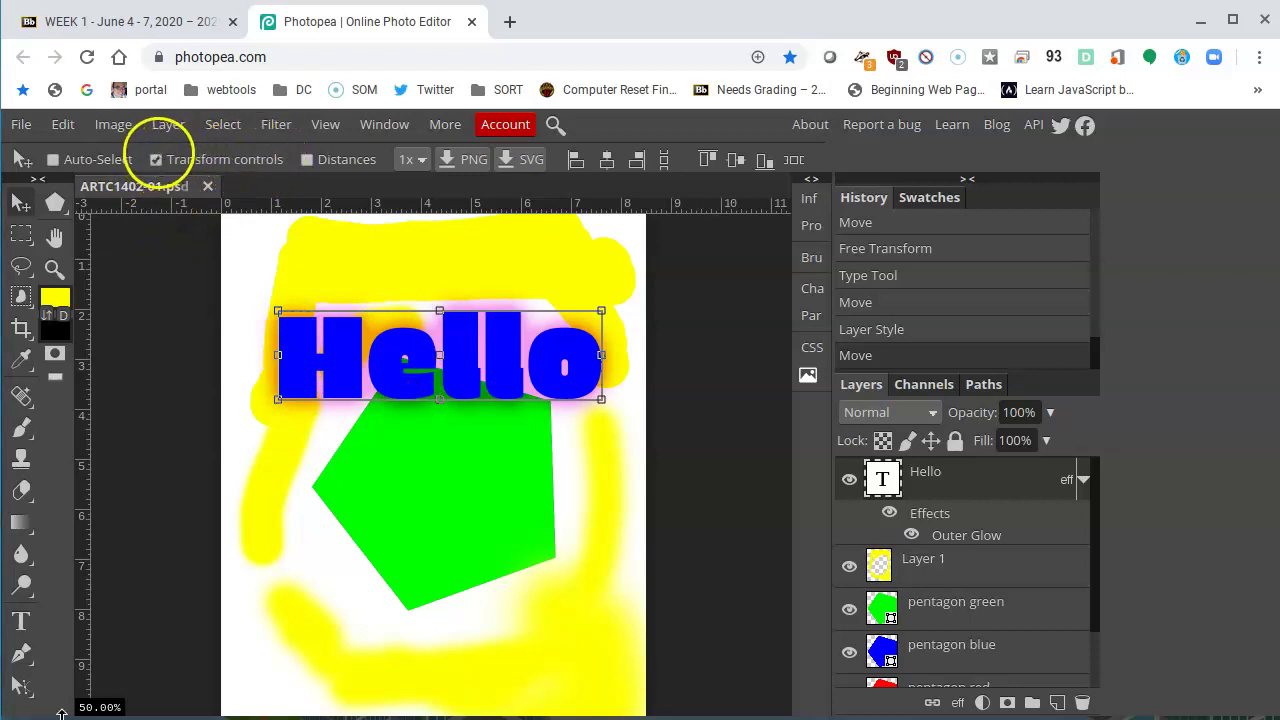
- Turn off Transform controls around the Hello text and zoom out to 33.33% to see the whole page
left_click(156, 160)
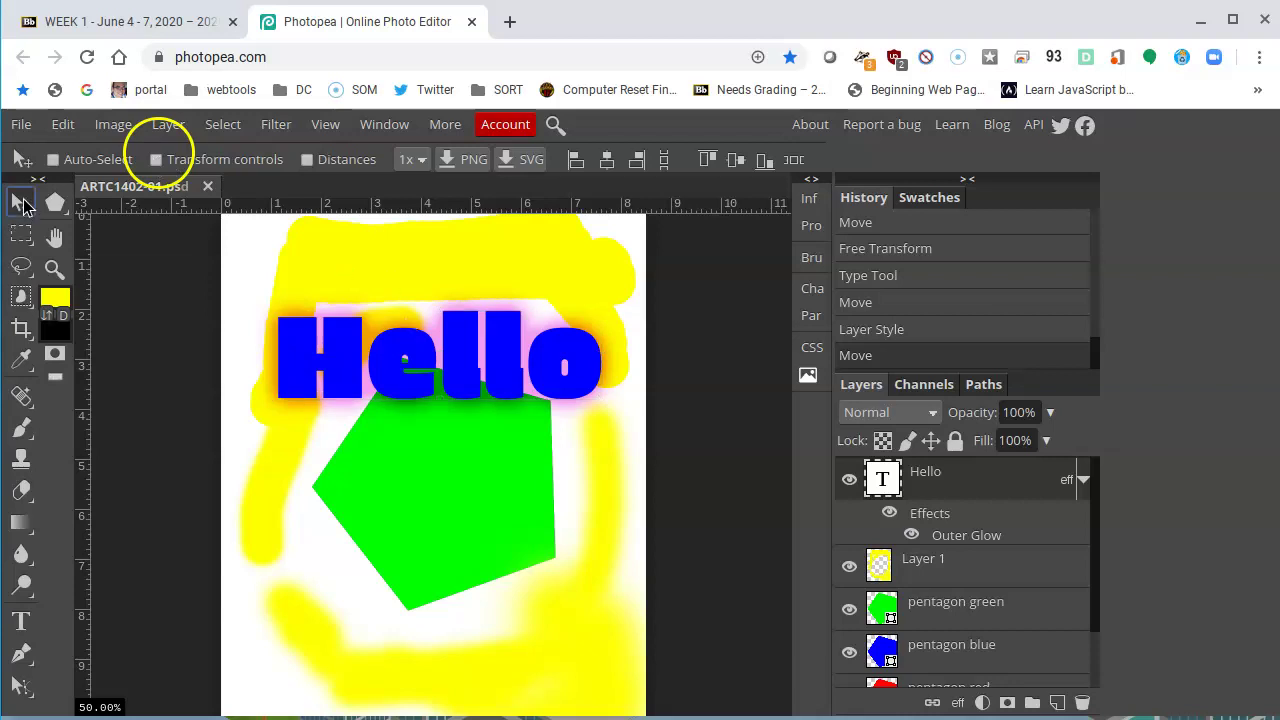
key("ctrl+minus")
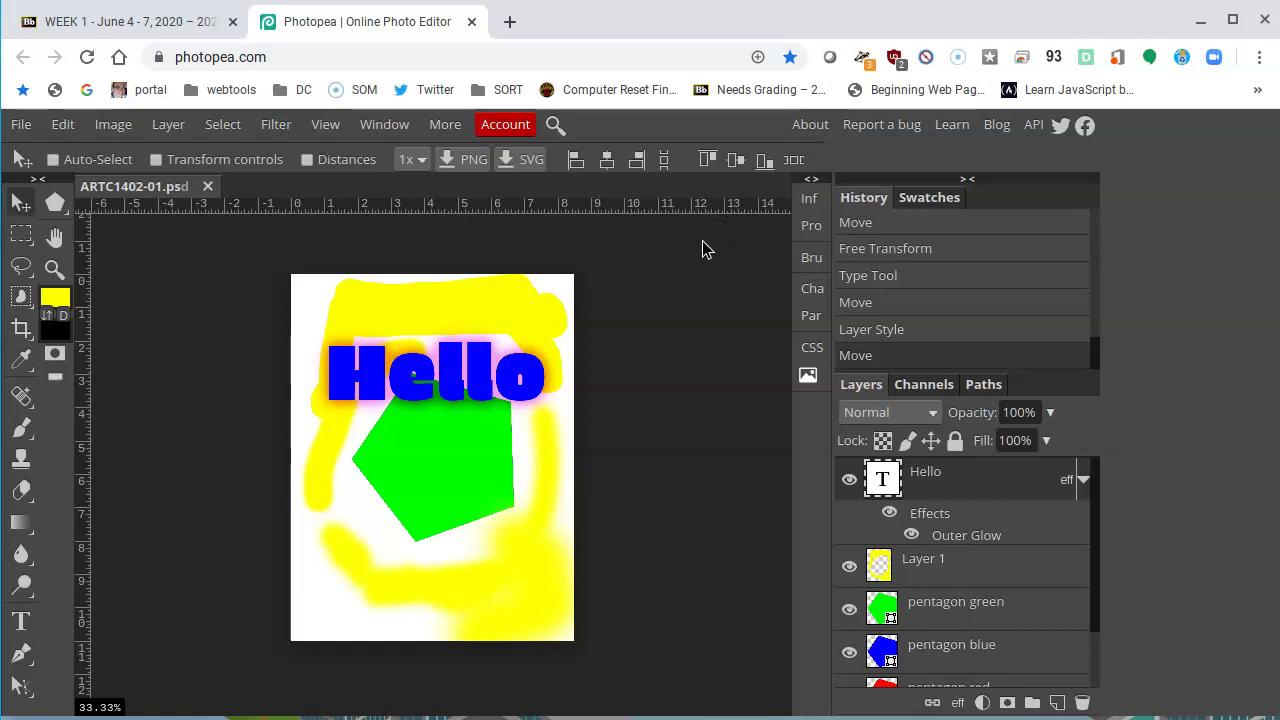
left_click(99, 127)
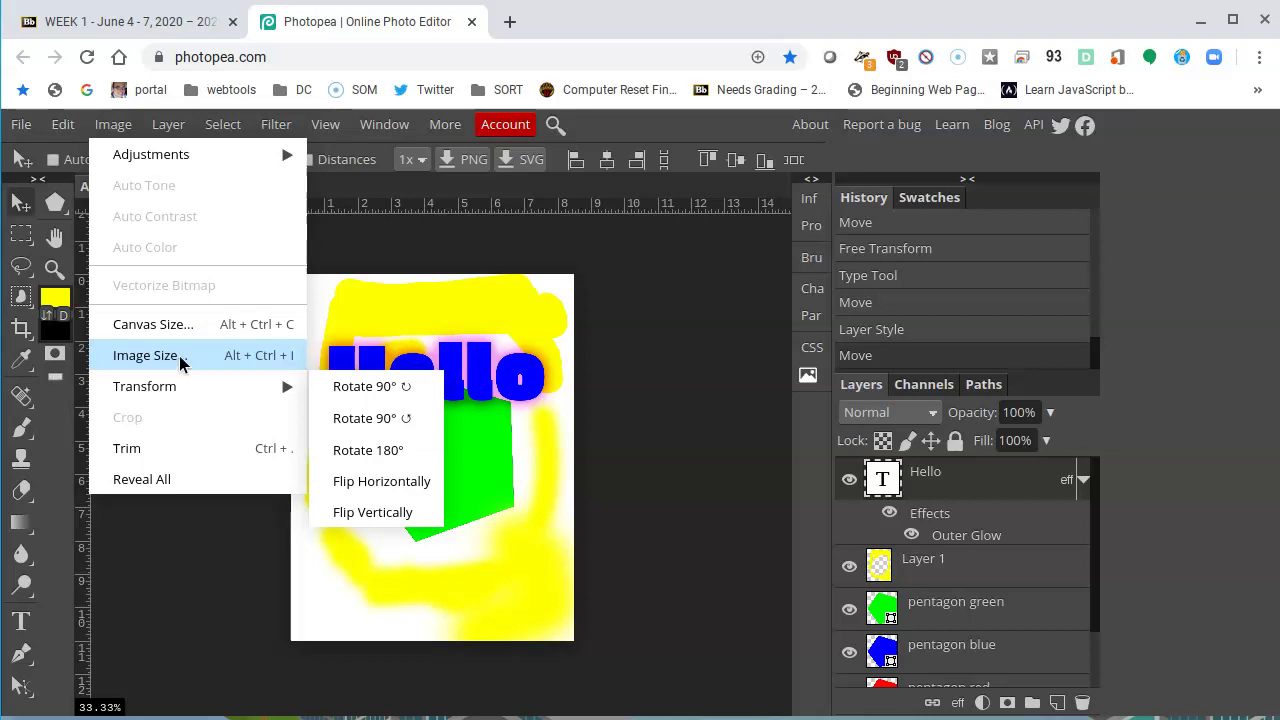
- In Canvas Size, switch units to inches and change Height from 11.00 to 8.5 for an 8.5 × 8.5 canvas
left_click(169, 333)
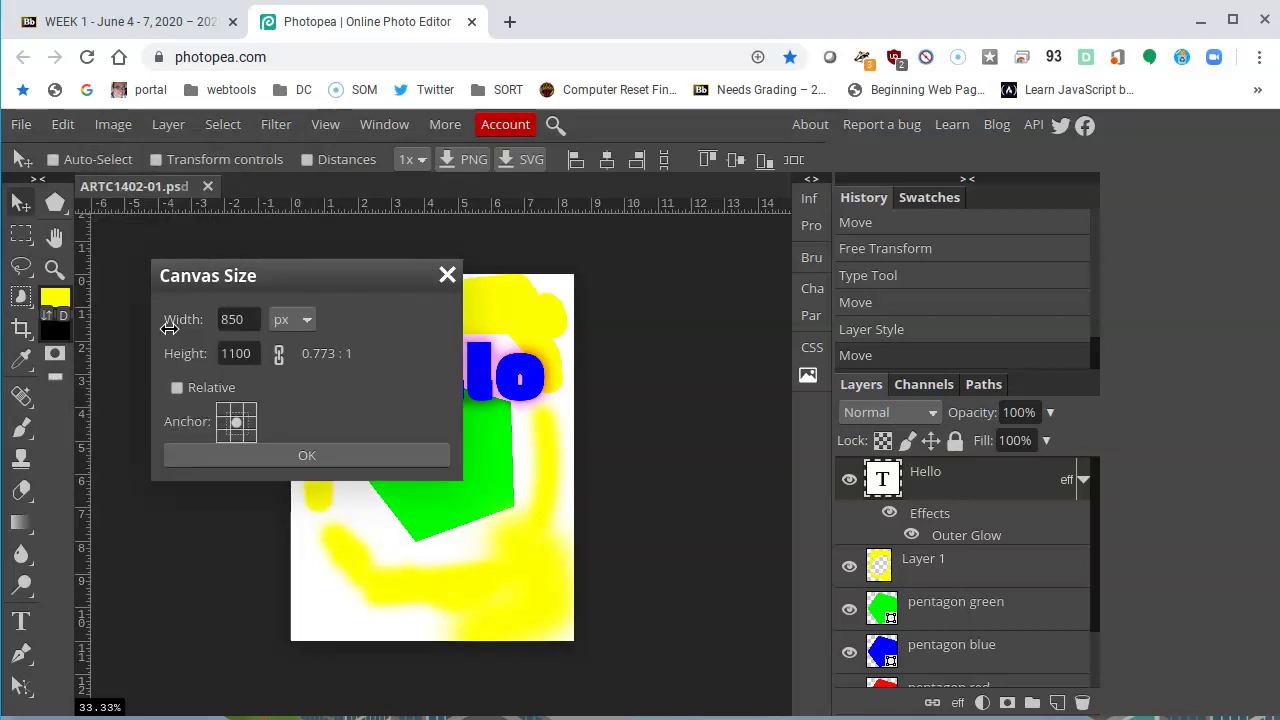
left_click_drag(358, 276, 798, 350)
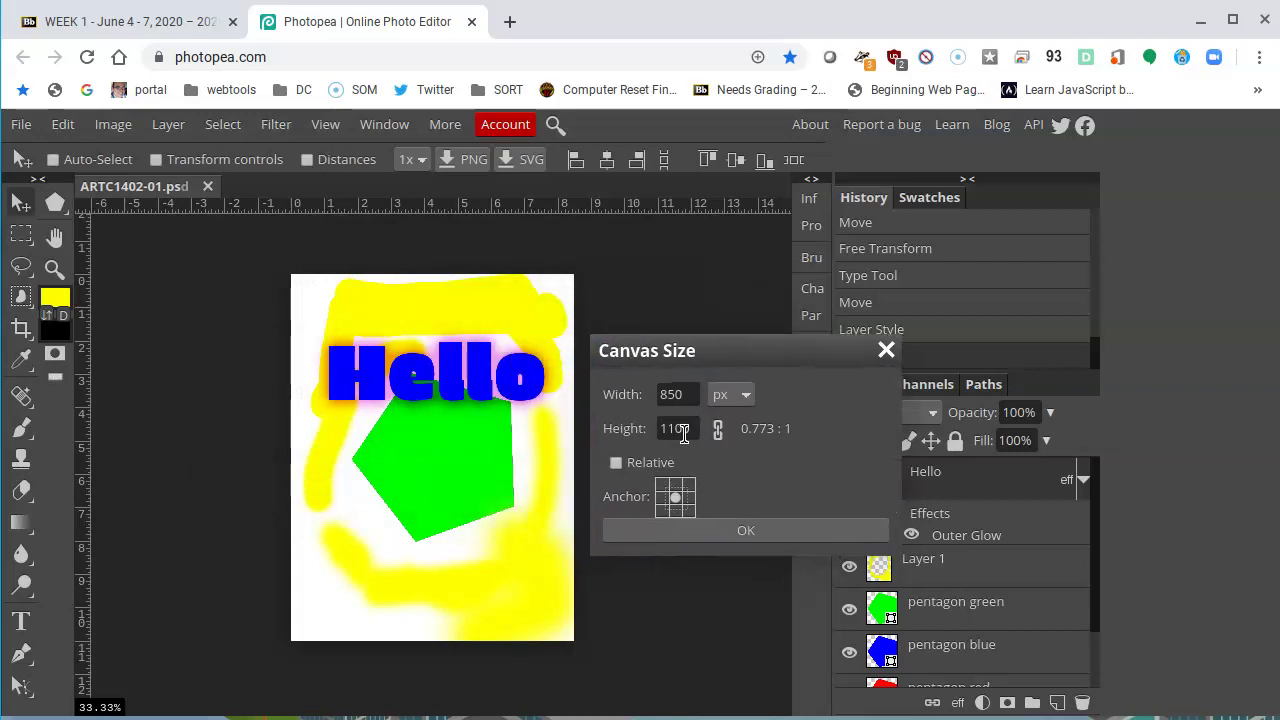
left_click(731, 393)
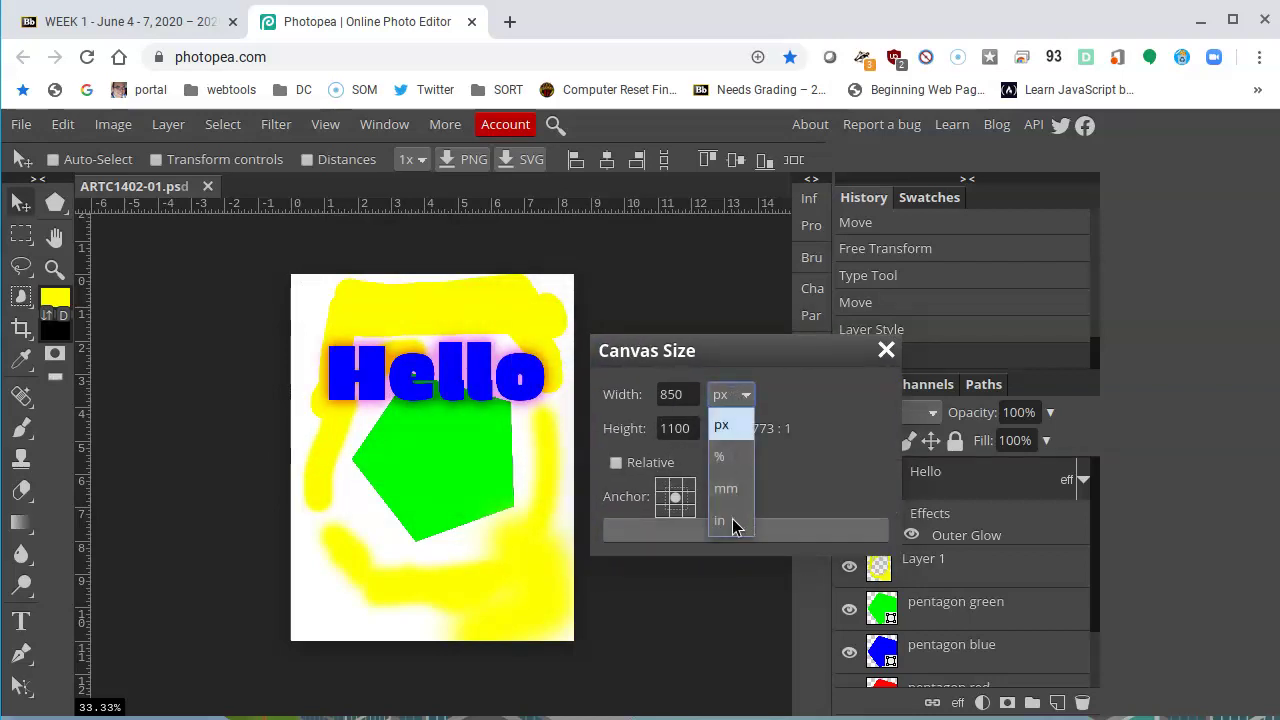
left_click(722, 522)
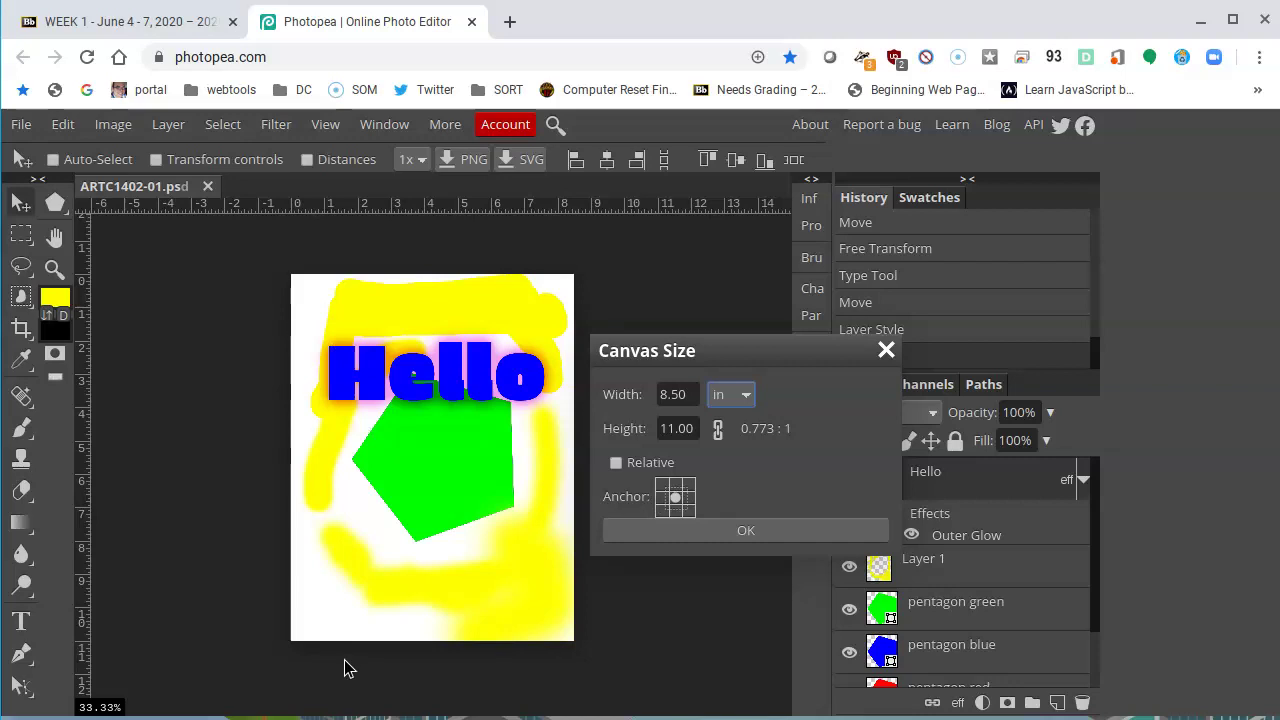
left_click(681, 430)
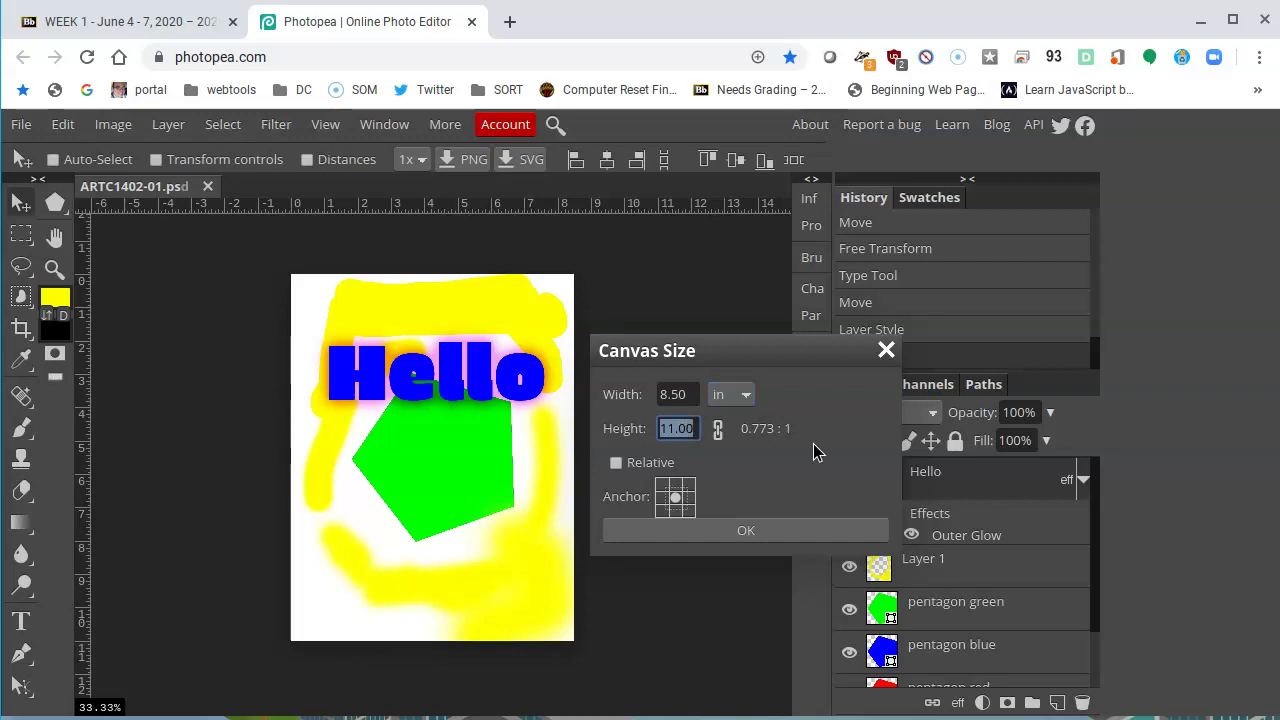
key("BackSpace")
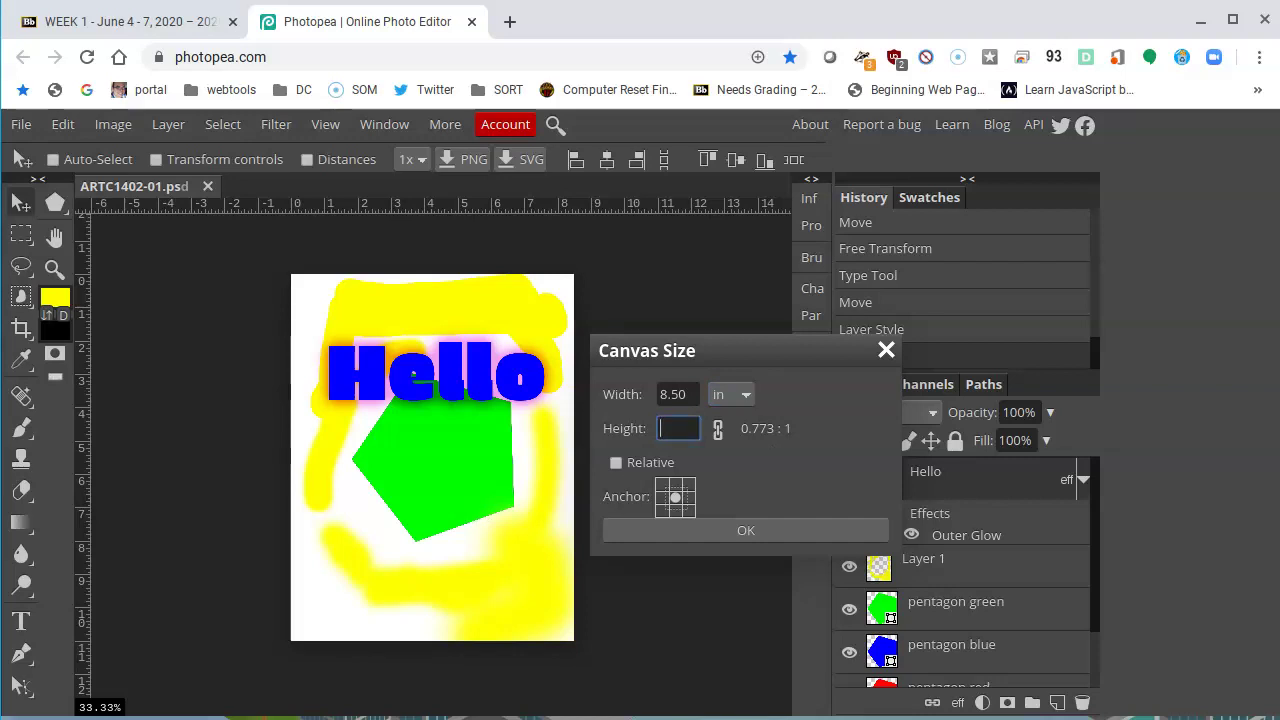
type("8.5")
left_click(735, 535)
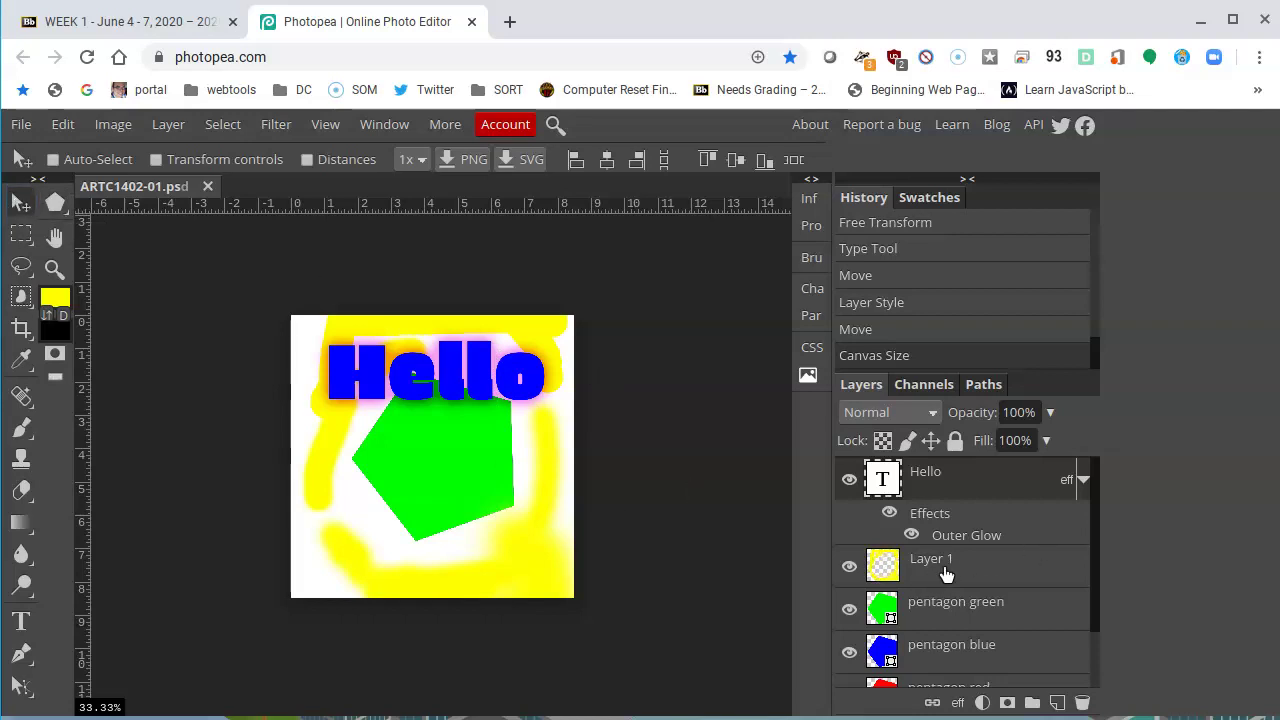
- Nudge the yellow strokes (Layer 1) up, then drag the Hello text down over the green pentagon
left_click(912, 565)
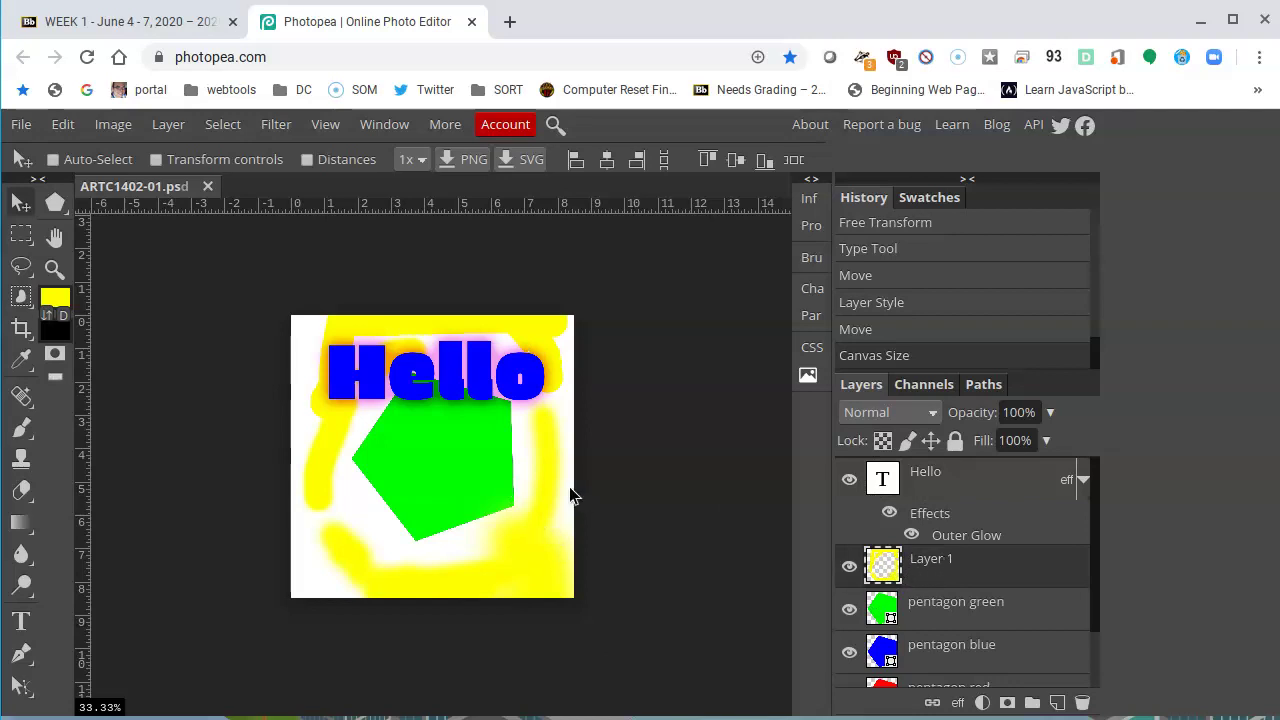
mouse_move(547, 477)
left_mouse_down()
mouse_move(503, 546)
mouse_move(540, 630)
mouse_move(531, 706)
mouse_move(560, 549)
mouse_move(531, 371)
mouse_move(543, 457)
left_mouse_up()
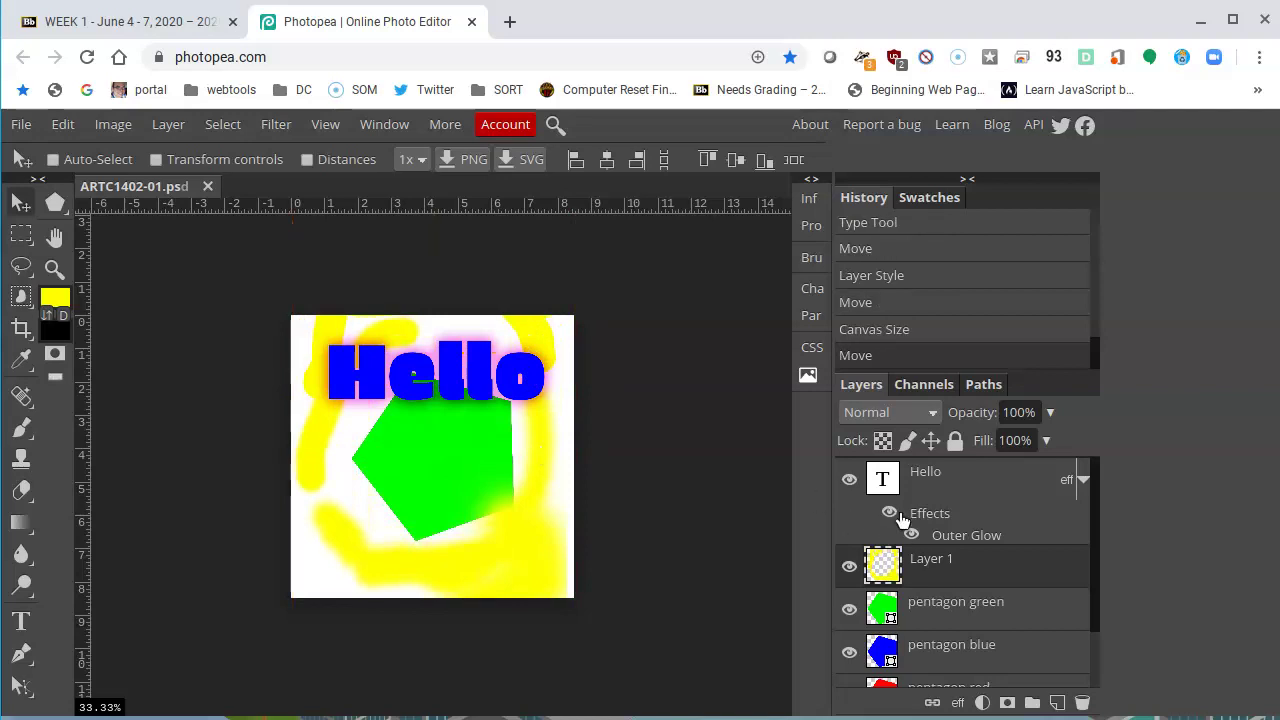
right_click(470, 368)
left_click(468, 358)
right_click(483, 368)
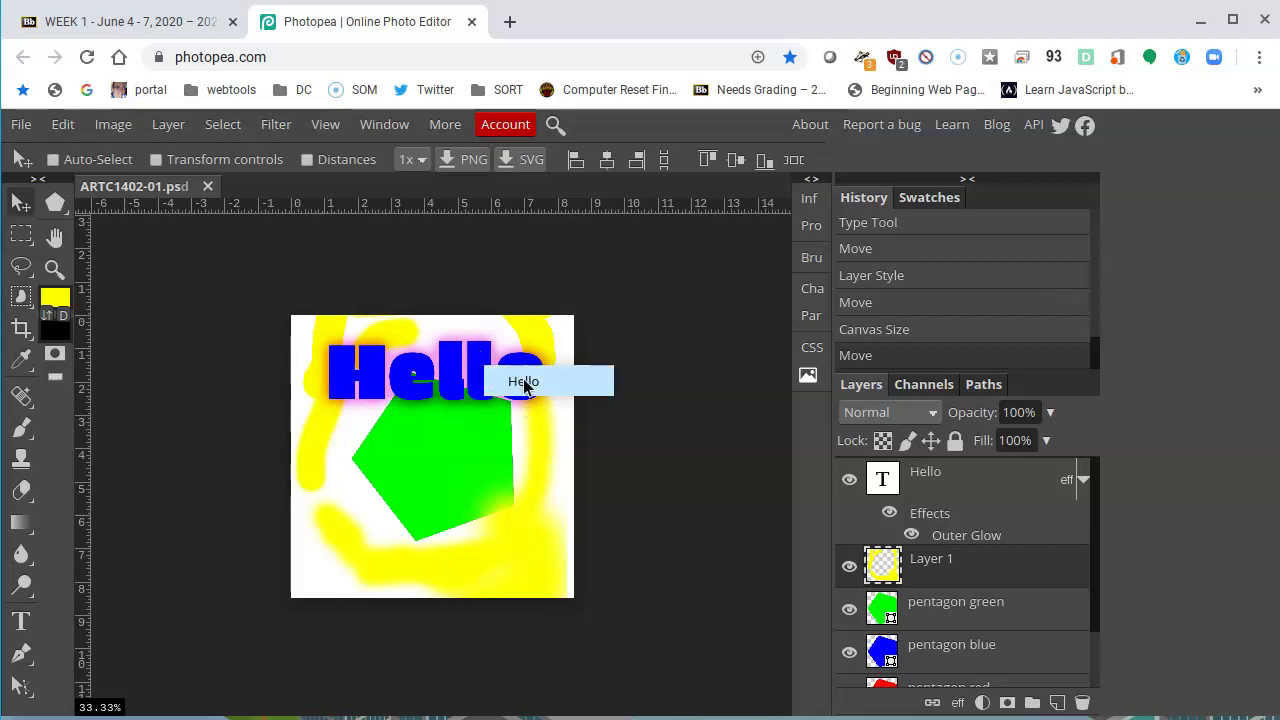
left_click(524, 382)
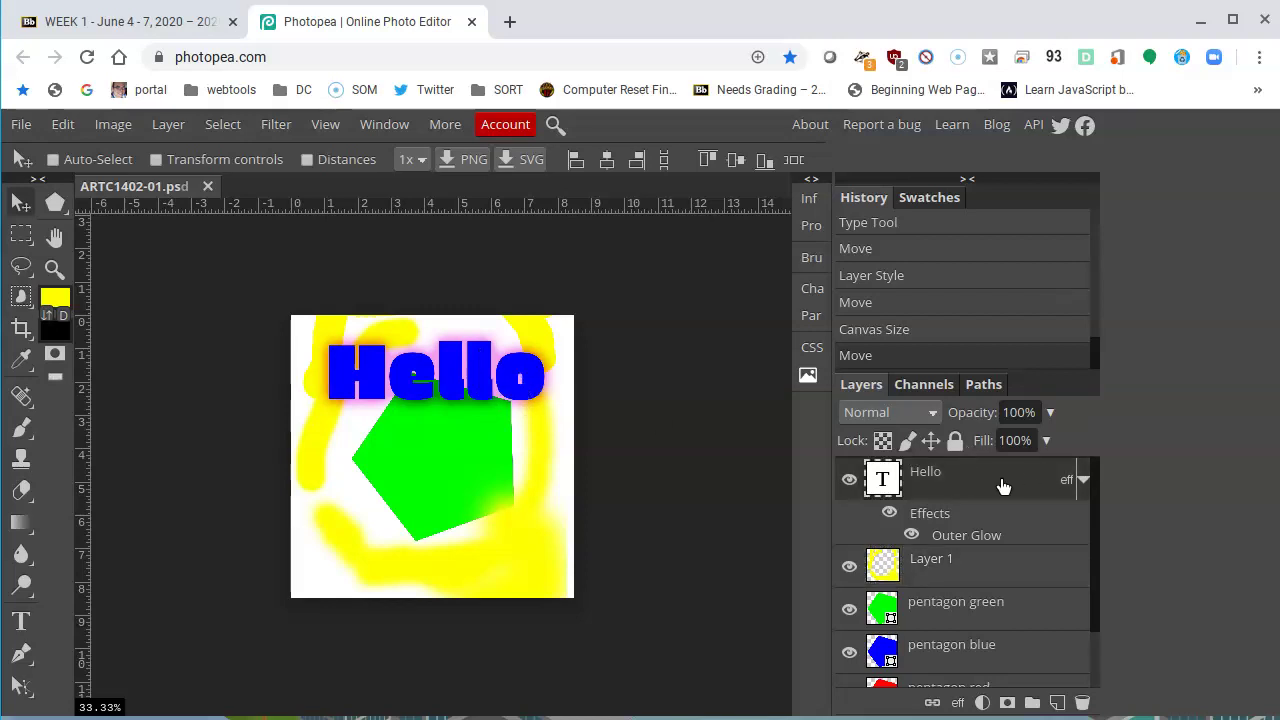
left_click_drag(478, 373, 478, 461)
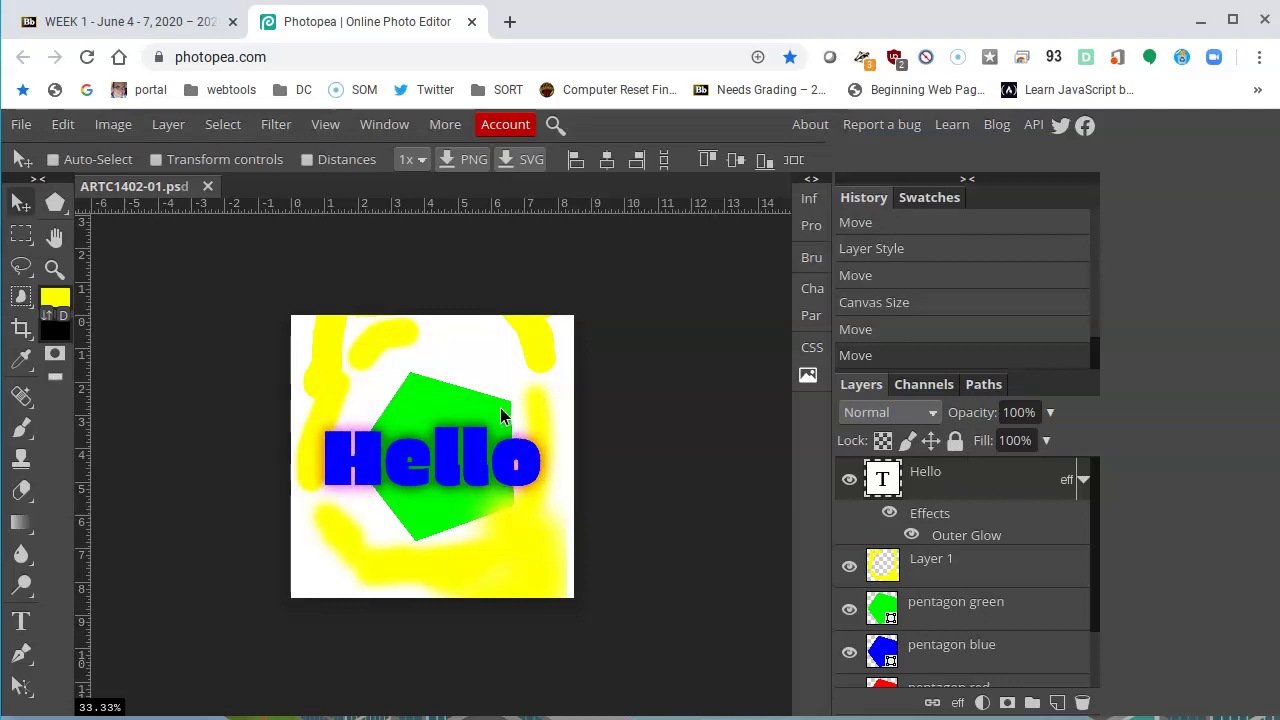
- Move the blue pentagon up and right, and the red pentagon to the left side
left_click(952, 647)
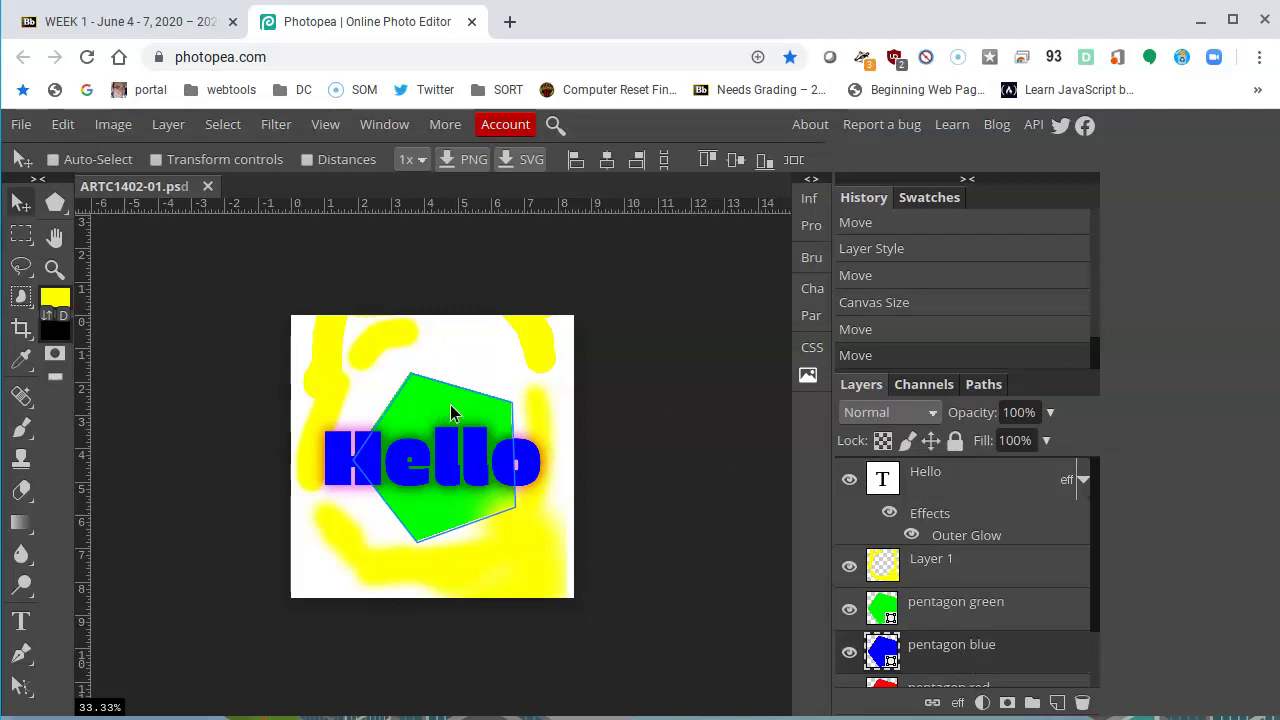
left_click_drag(463, 522, 481, 458)
scroll(975, 633, "down", 2)
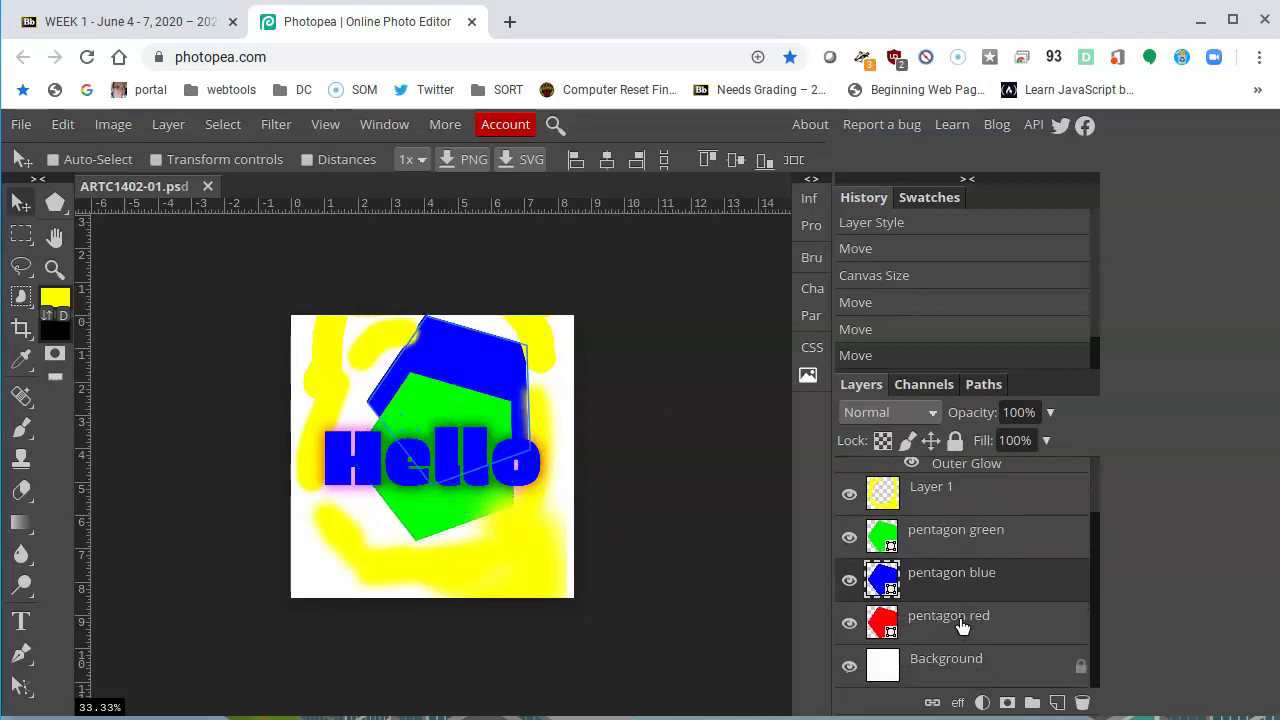
left_click(960, 617)
left_click_drag(481, 531, 406, 564)
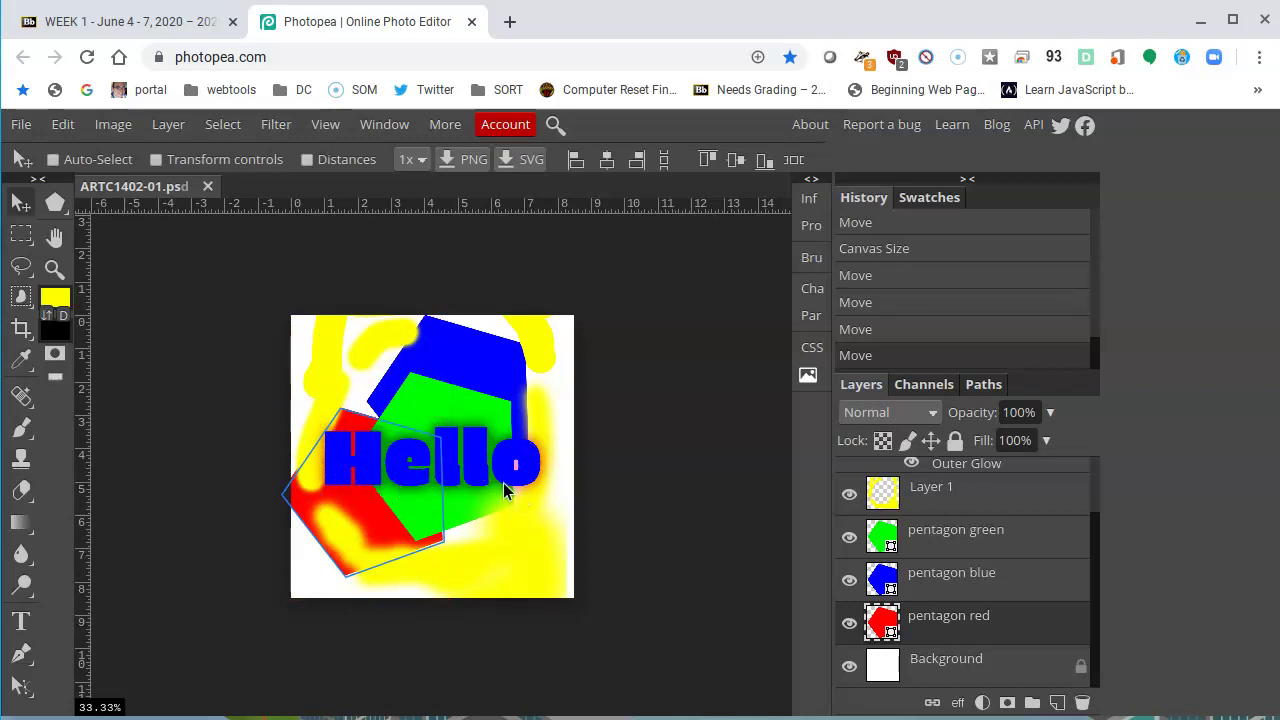
- Shift the blue pentagon to the upper left and drag Hello down-right toward the bottom
left_click(512, 372, "ctrl")
left_click_drag(512, 372, 429, 363)
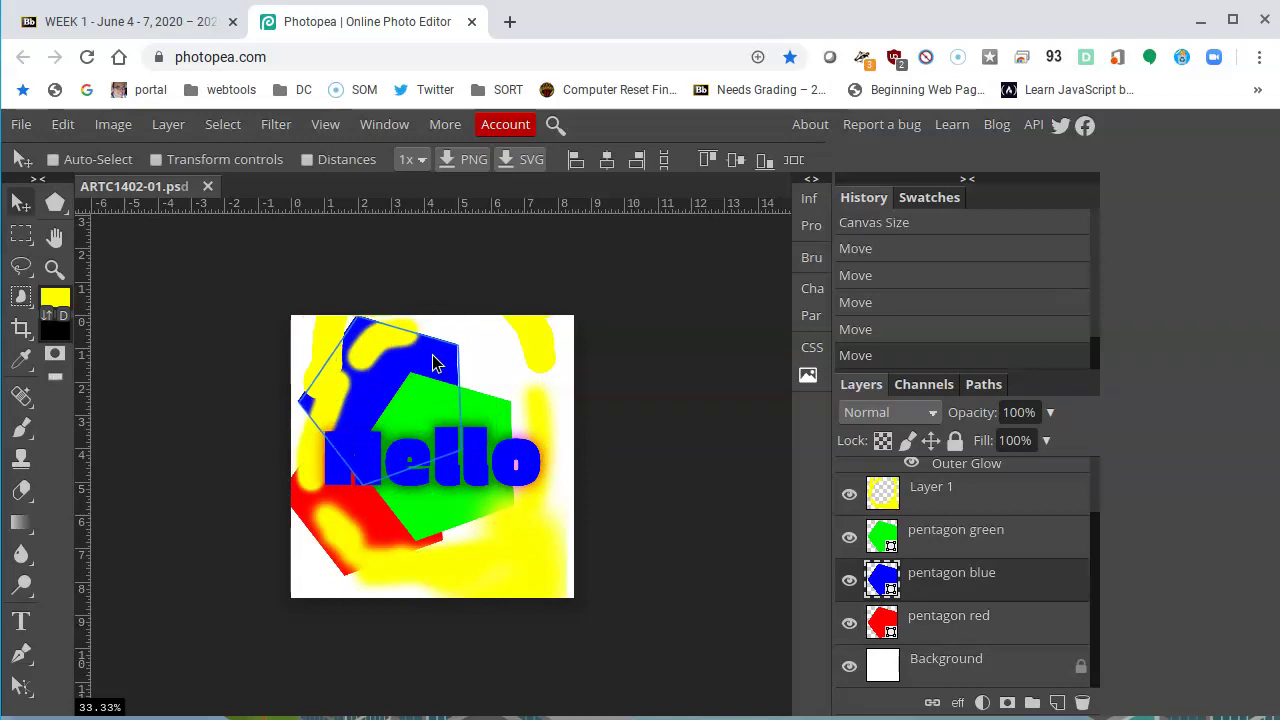
right_click(497, 470)
left_click(525, 482)
left_click_drag(474, 470, 495, 537)
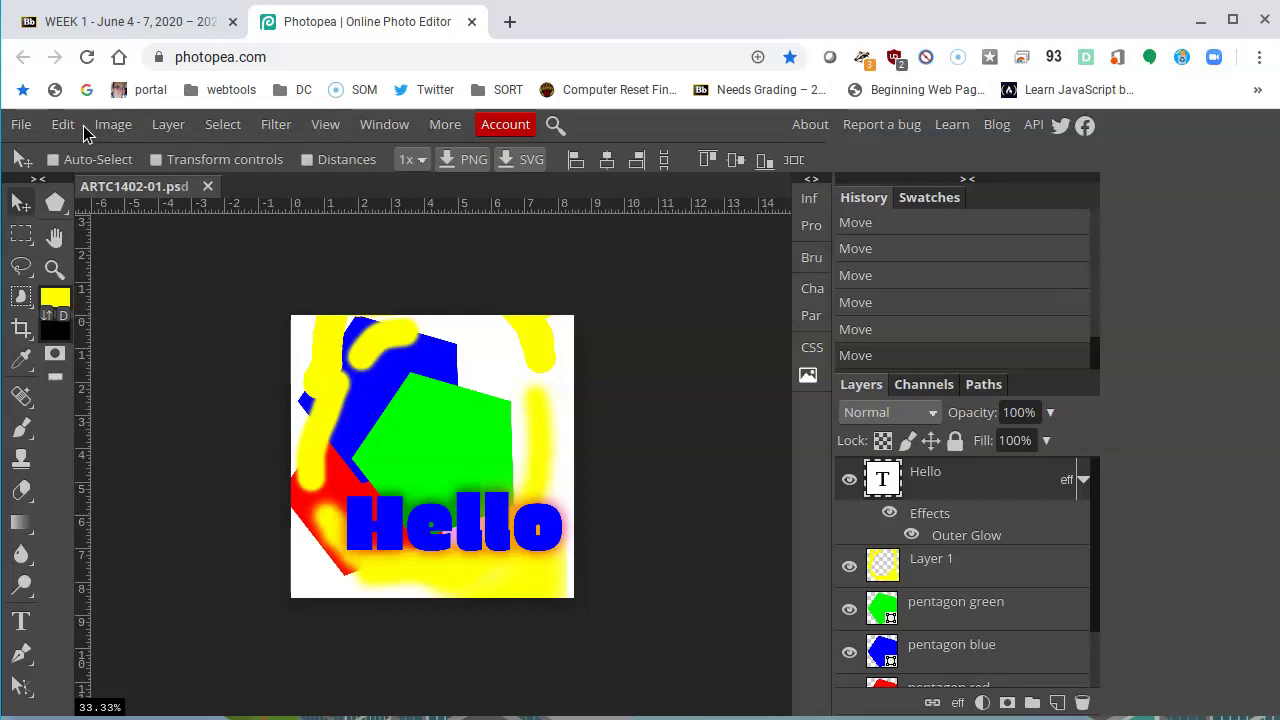
- Try saving the collage as a PSD from the File menu
left_click(20, 124)
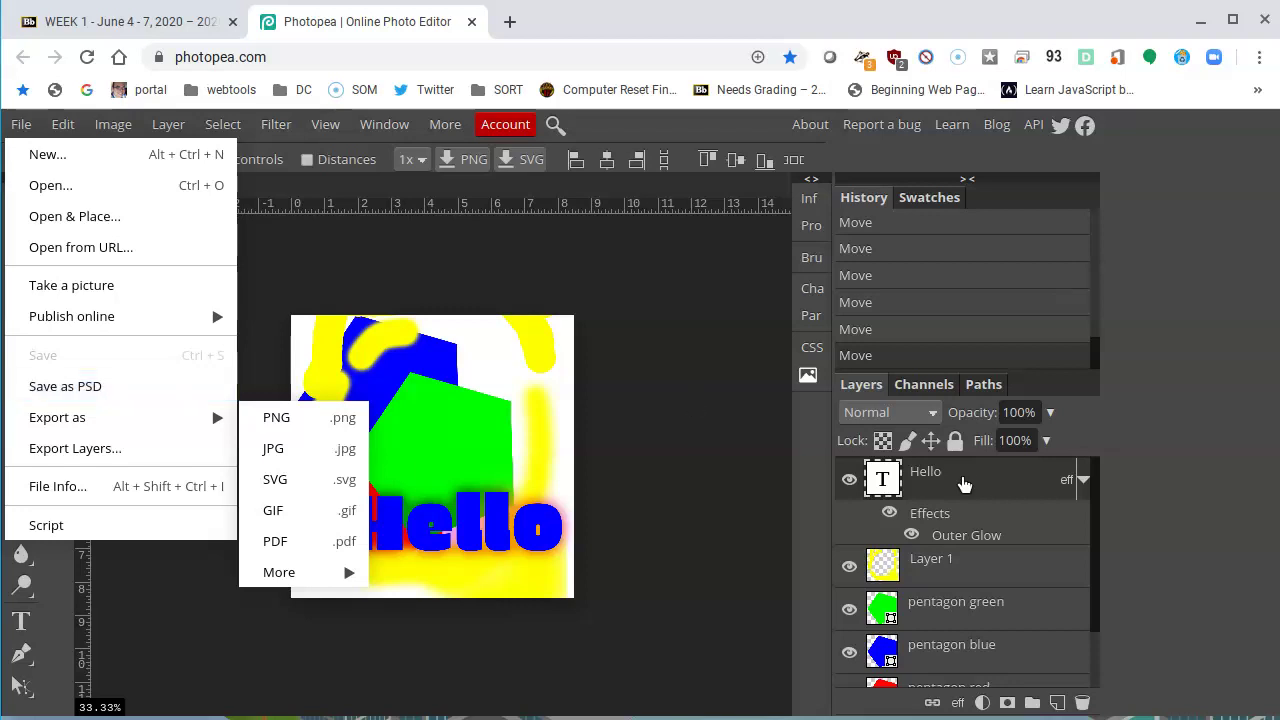
scroll(962, 477, "down", 1)
scroll(971, 497, "up", 1)
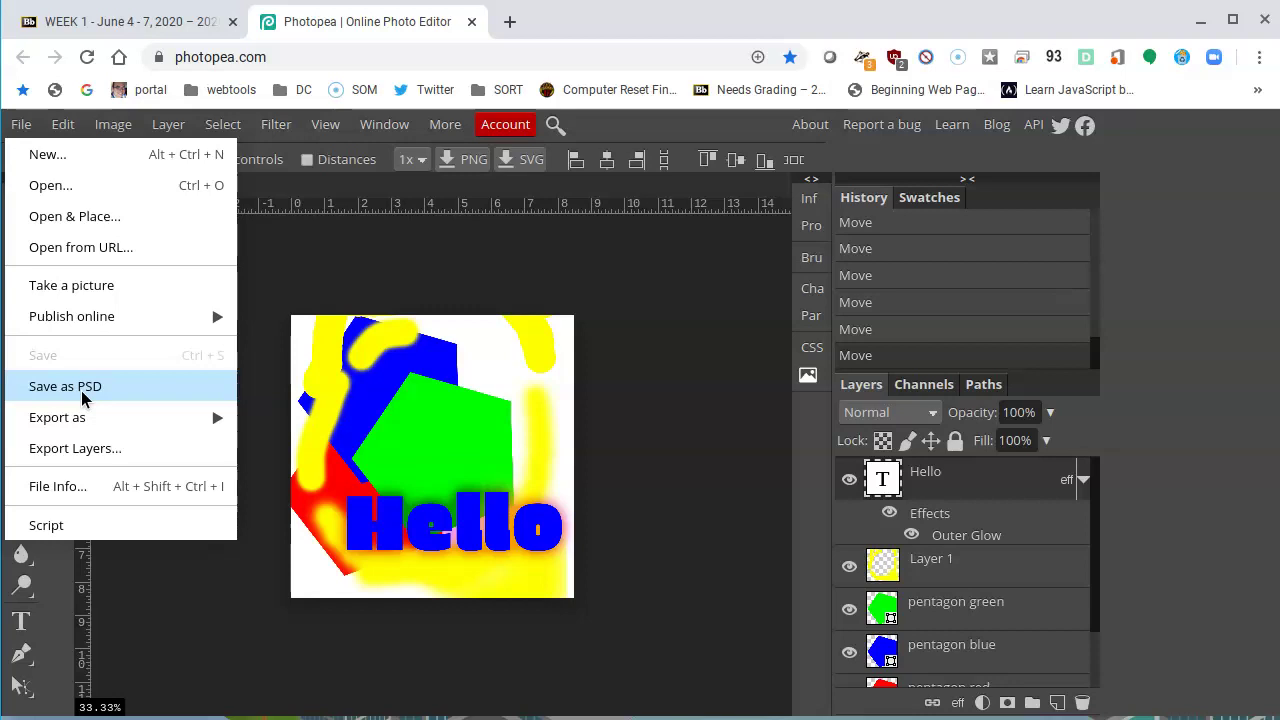
left_click(81, 391)
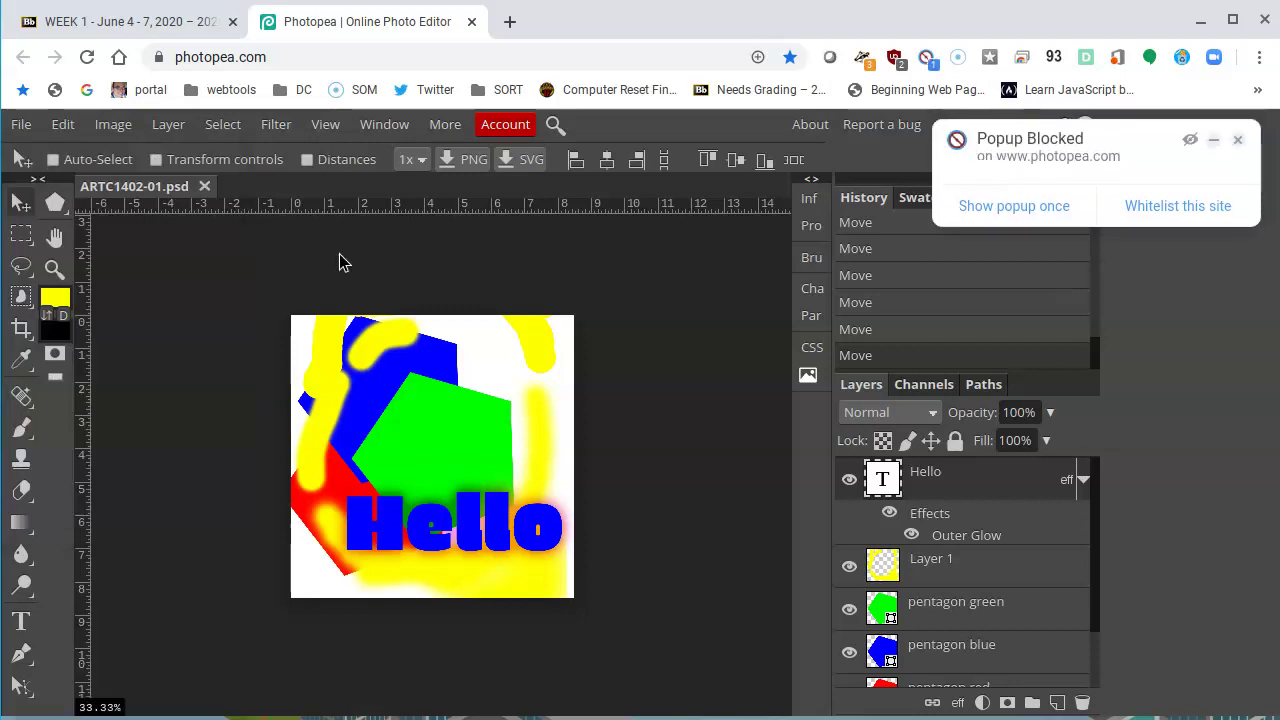
- Whitelist photopea.com for pop-ups and close the broken 404 Not Found tab
left_click(1194, 206)
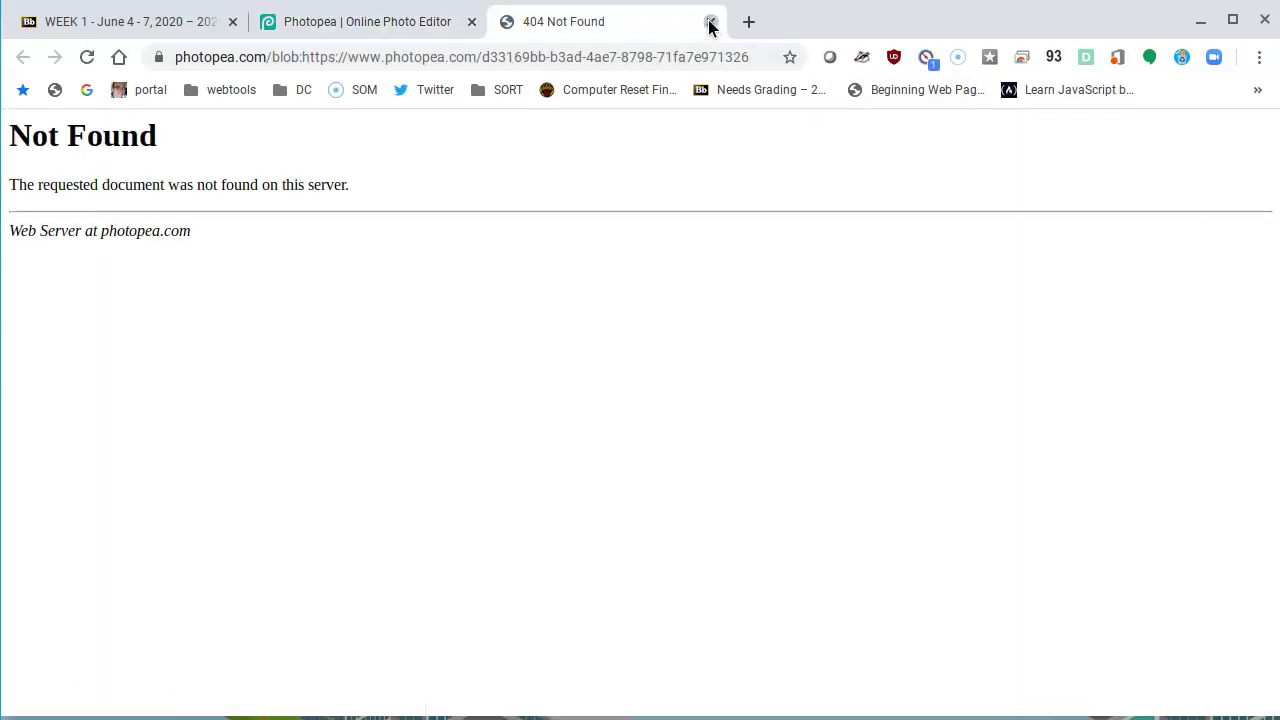
left_click(710, 21)
left_click(18, 125)
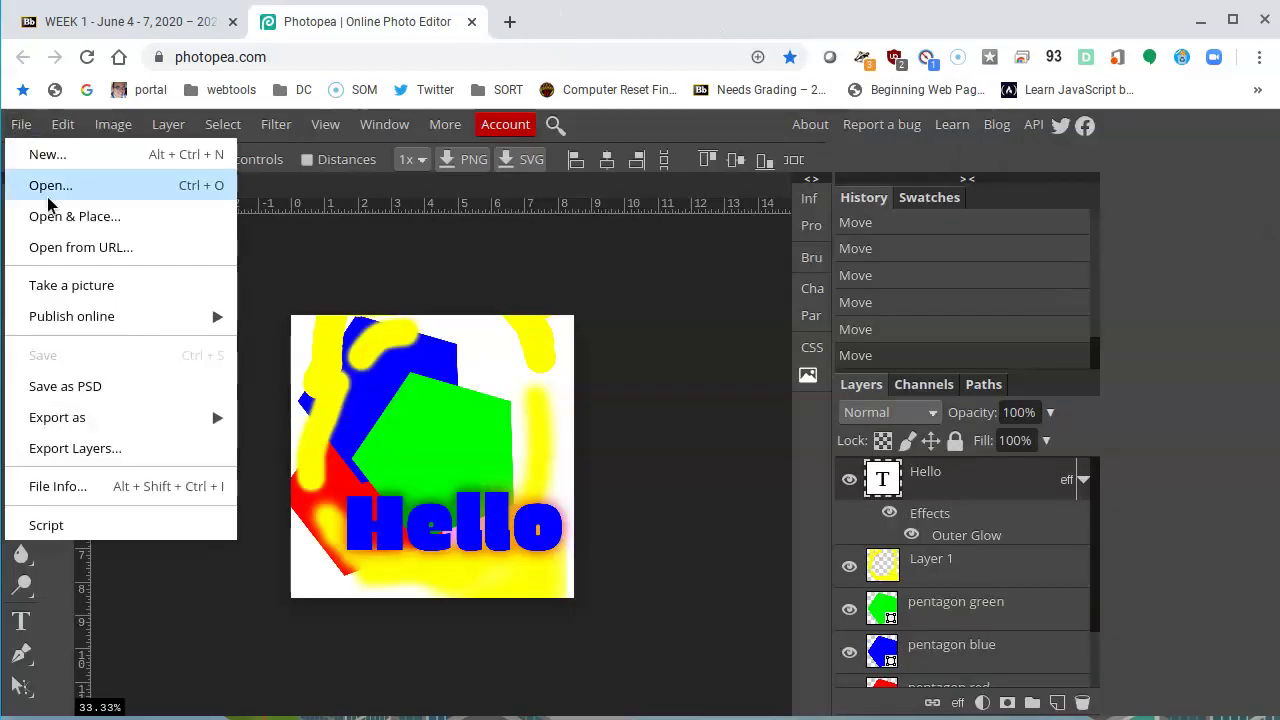
- Save ARTC1402-01.psd into a new ARTC-1402 folder in Google Drive's My Drive, then return to WEEK 1
left_click(100, 390)
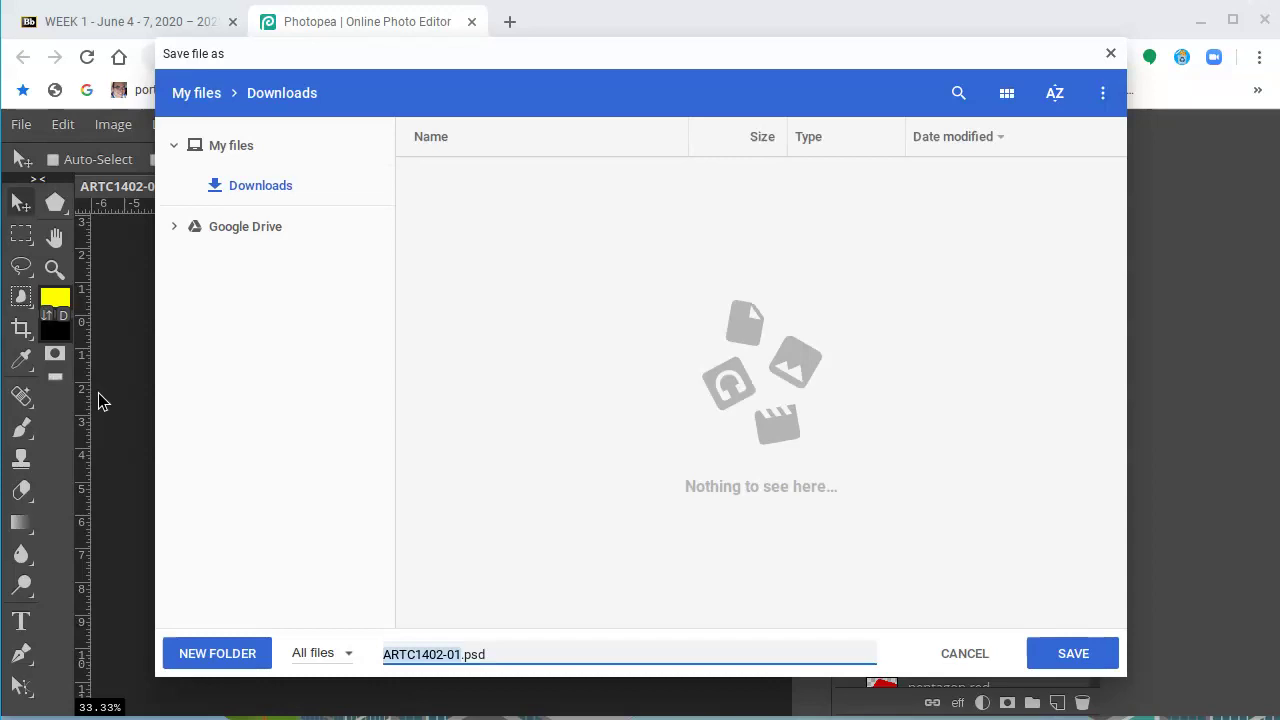
left_click(229, 147)
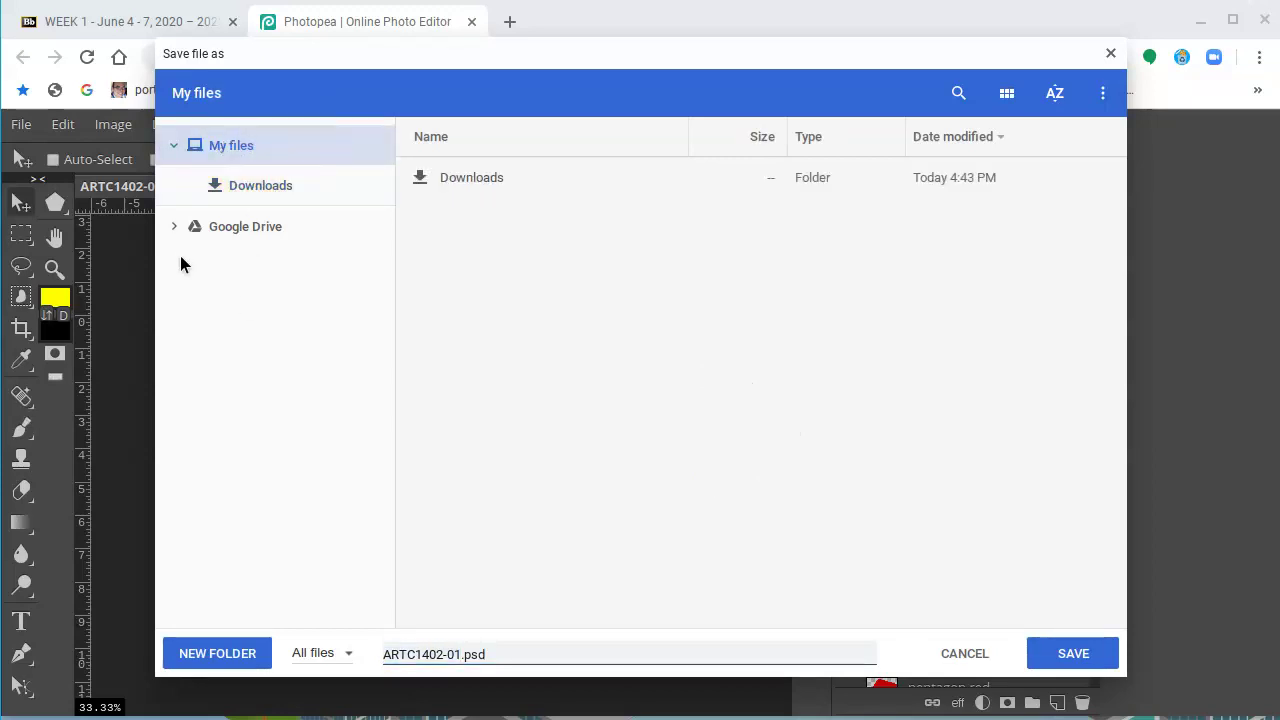
left_click(211, 230)
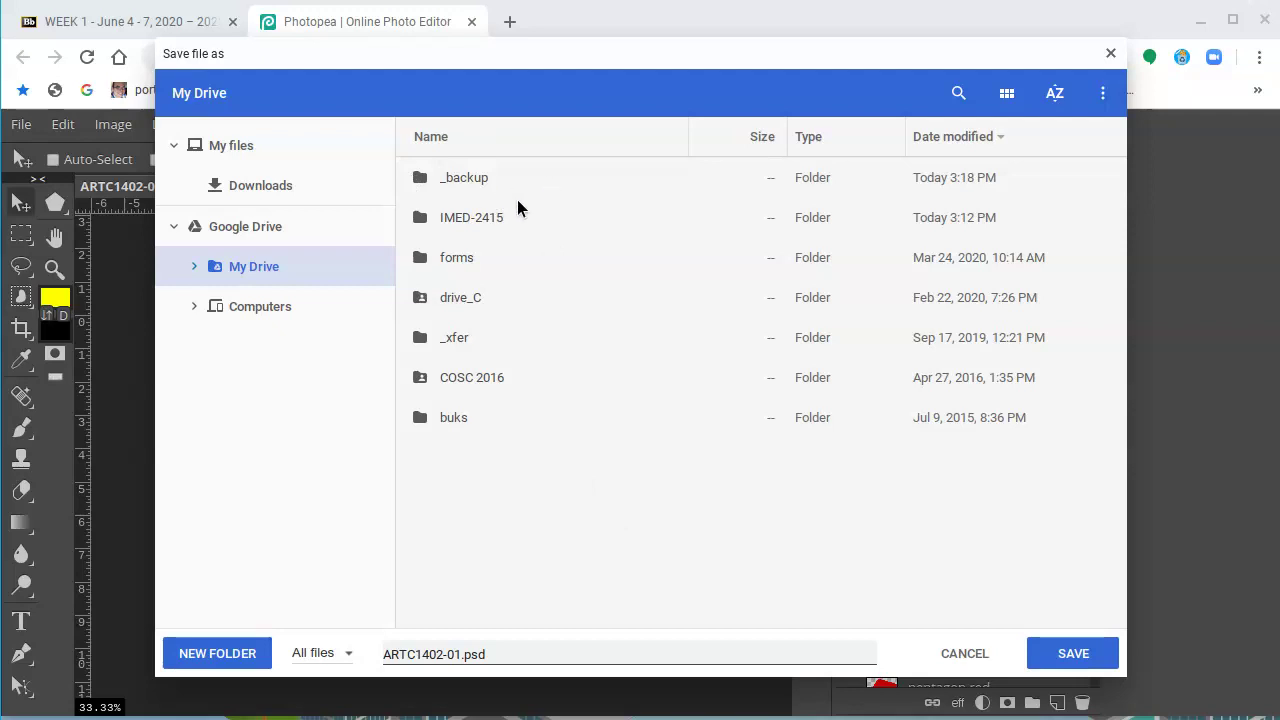
left_click(238, 654)
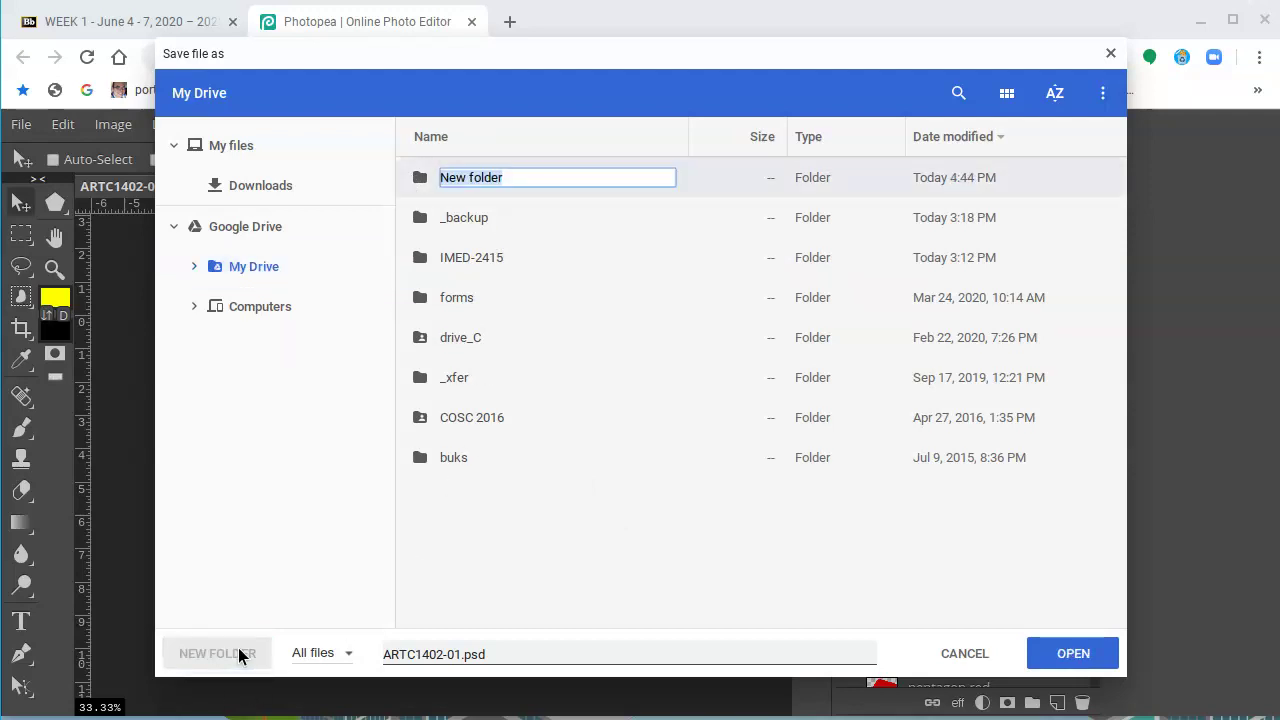
type("ART")
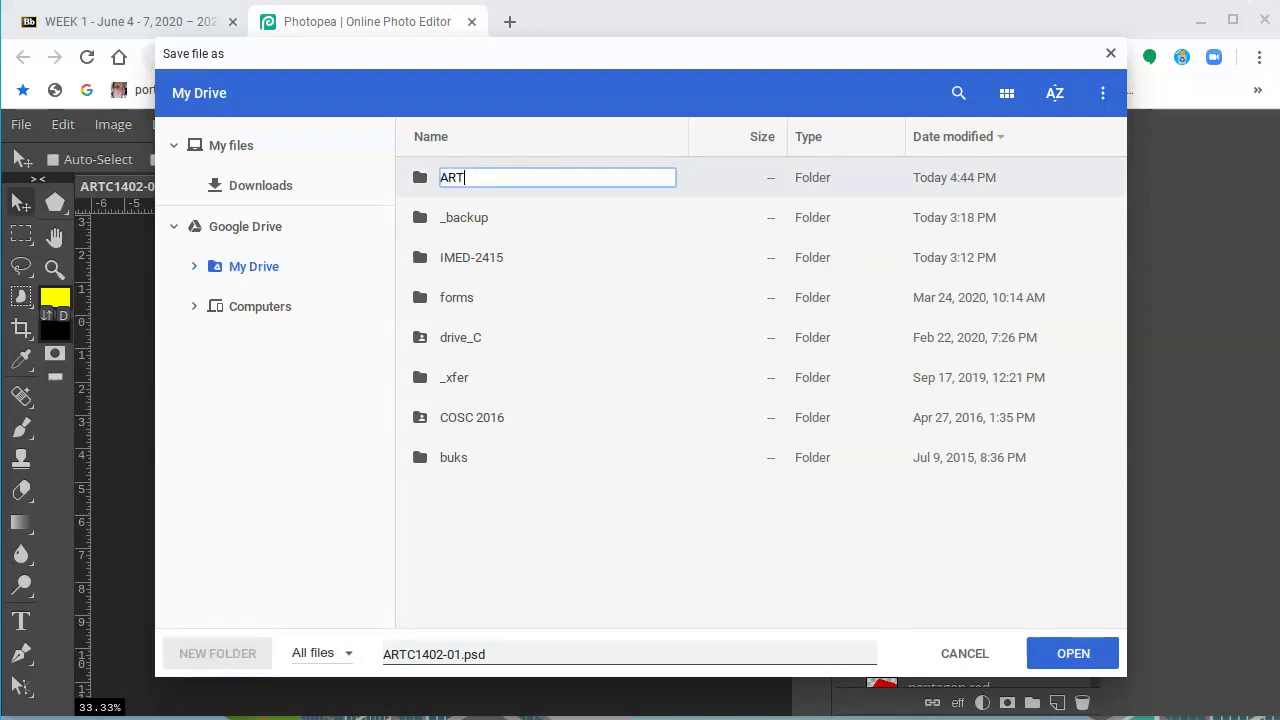
type("C-1402")
key("Return")
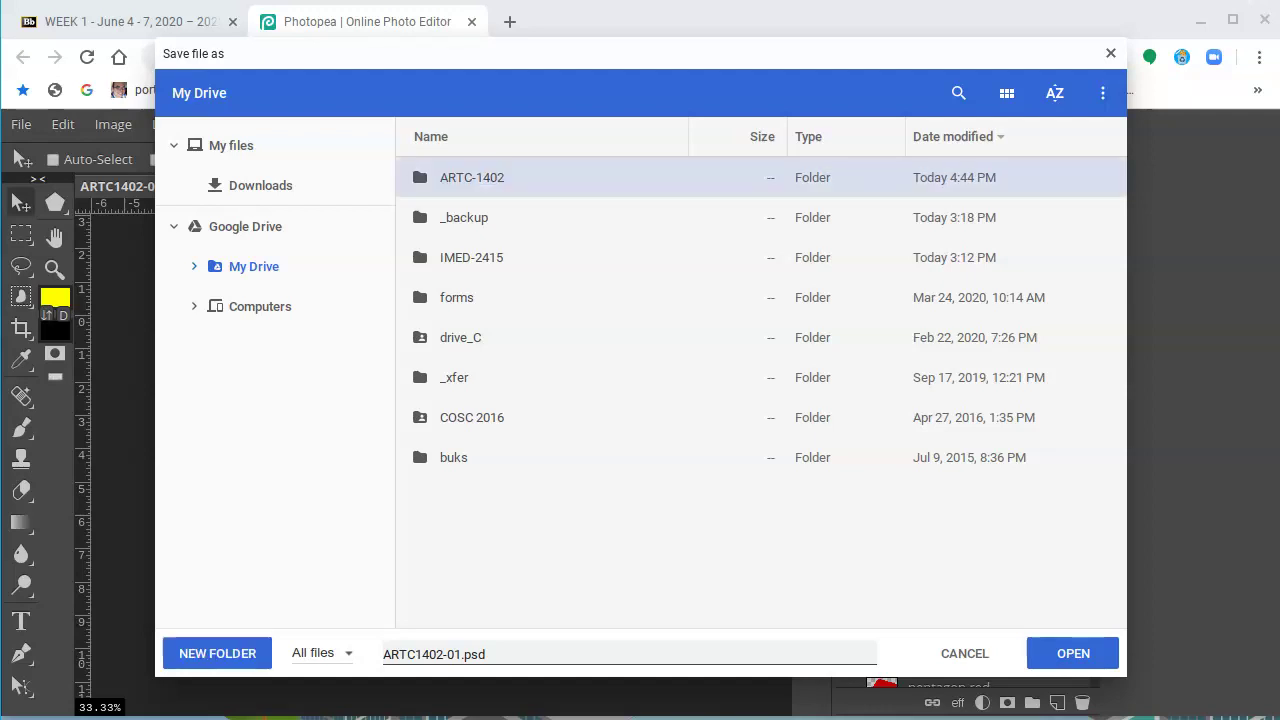
double_click(490, 177)
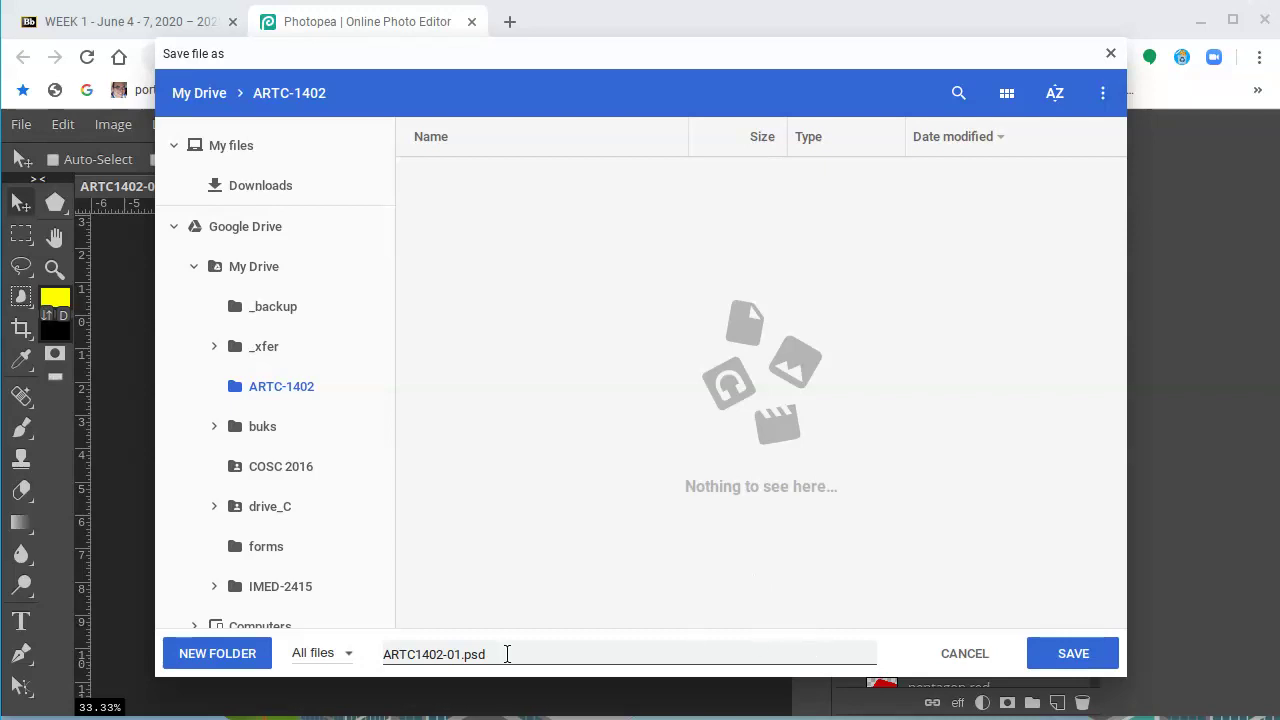
left_click(1061, 653)
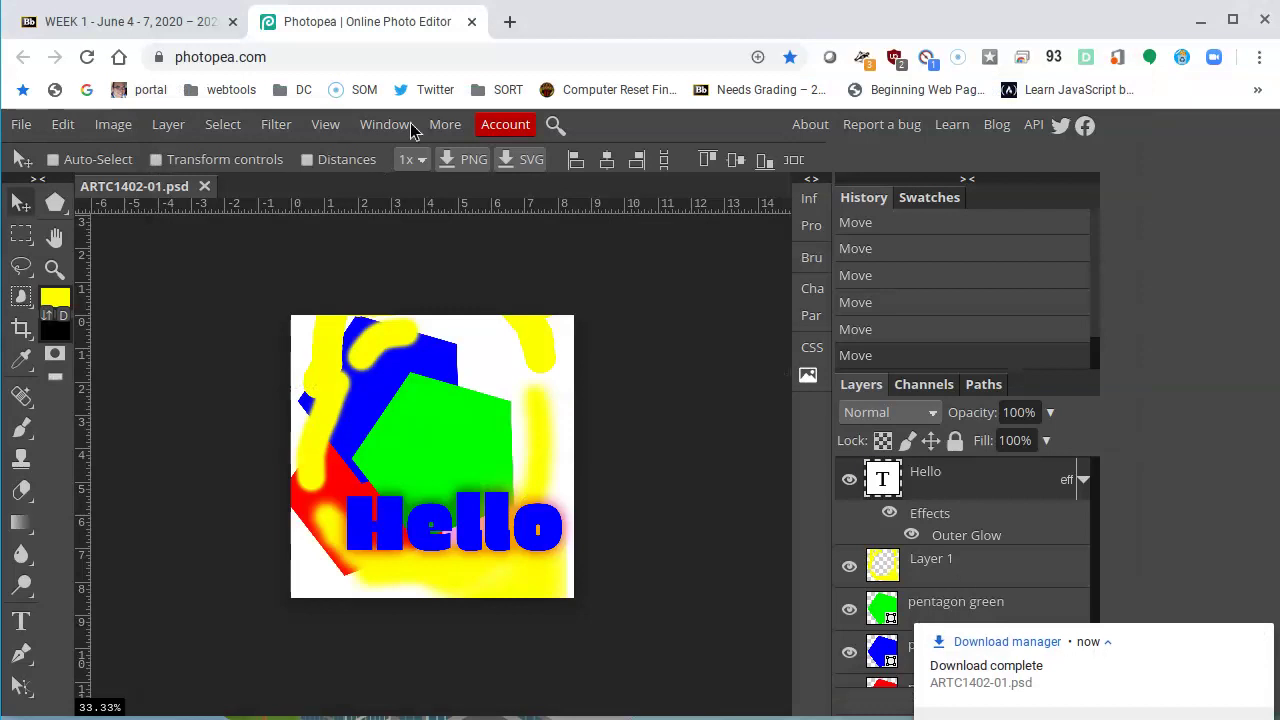
left_click(143, 21)
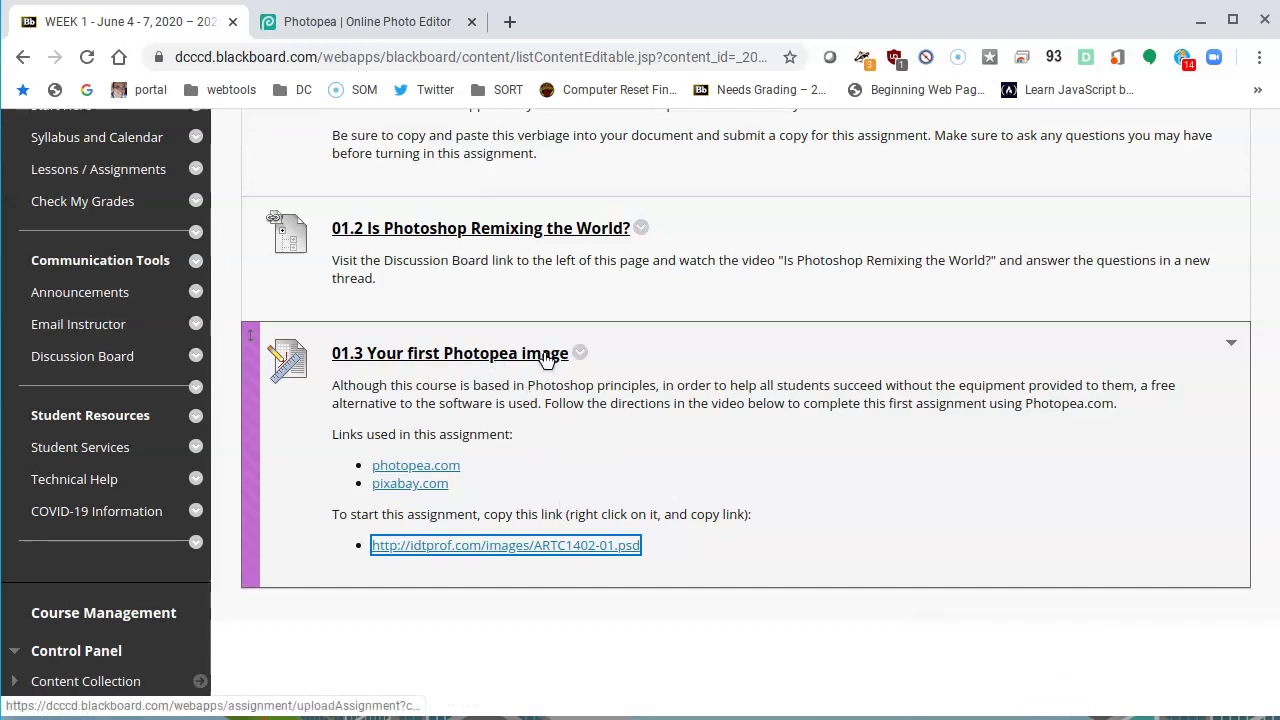
- Open the '01.3 Your first Photopea image' assignment page
left_click(545, 355)
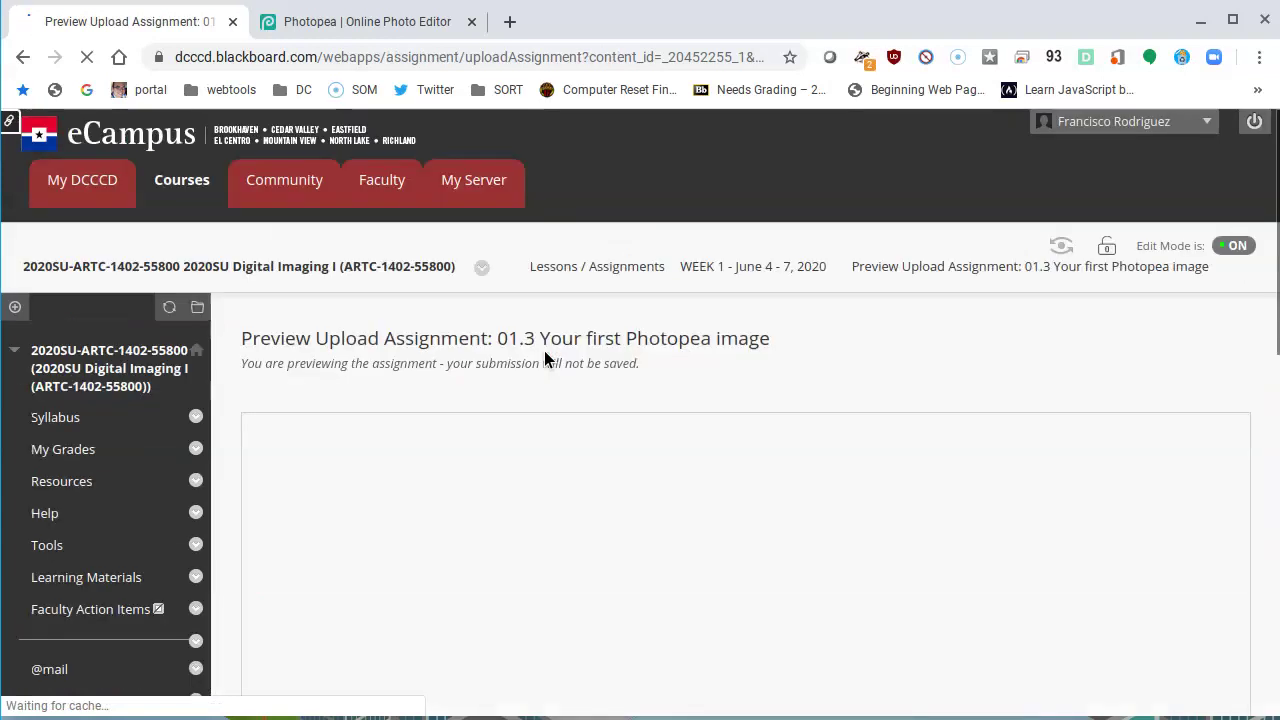
scroll(652, 280, "down", 5)
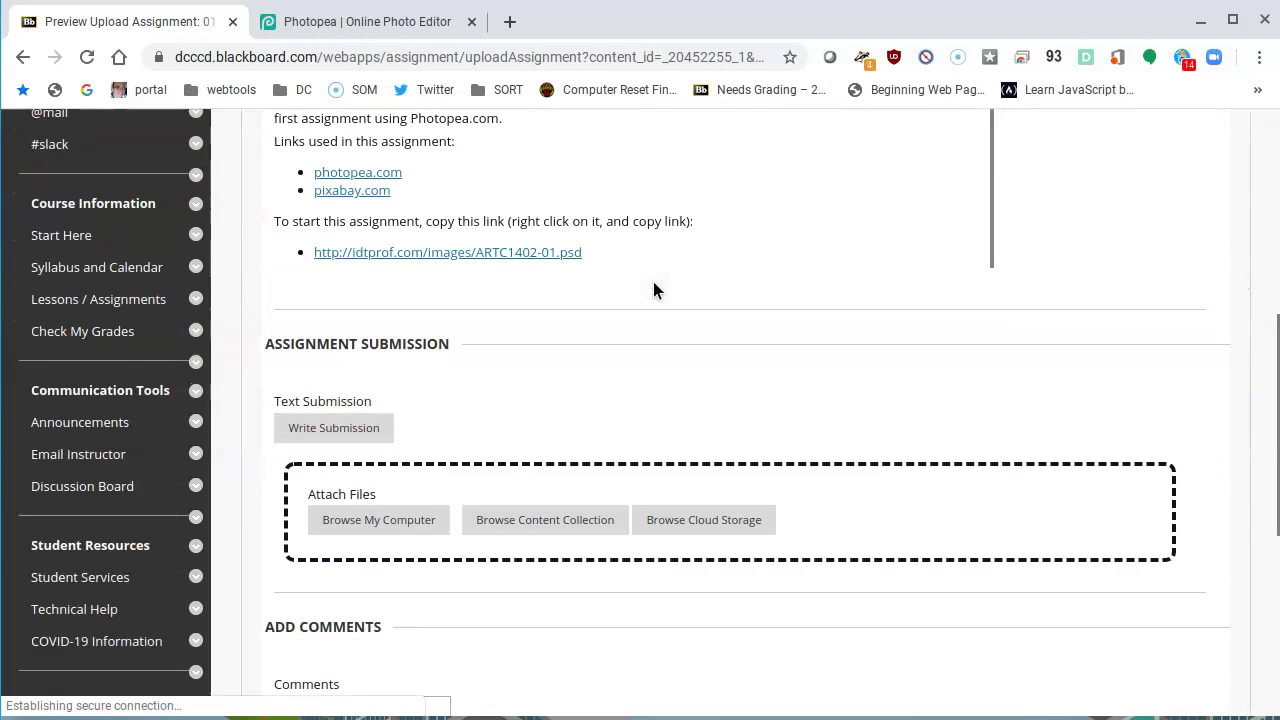
scroll(652, 280, "up", 1)
scroll(918, 336, "down", 2)
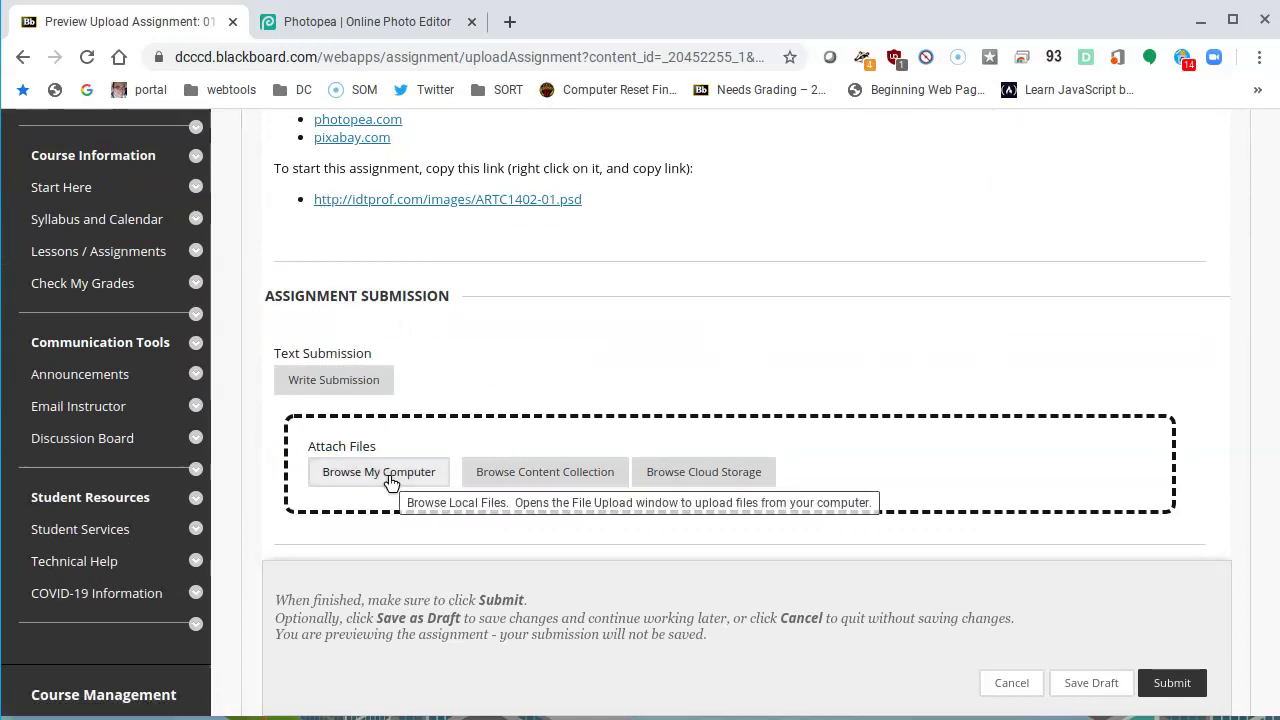
- Attach ARTC1402-01.psd from My Drive > ARTC-1402 to the submission
left_click(390, 481)
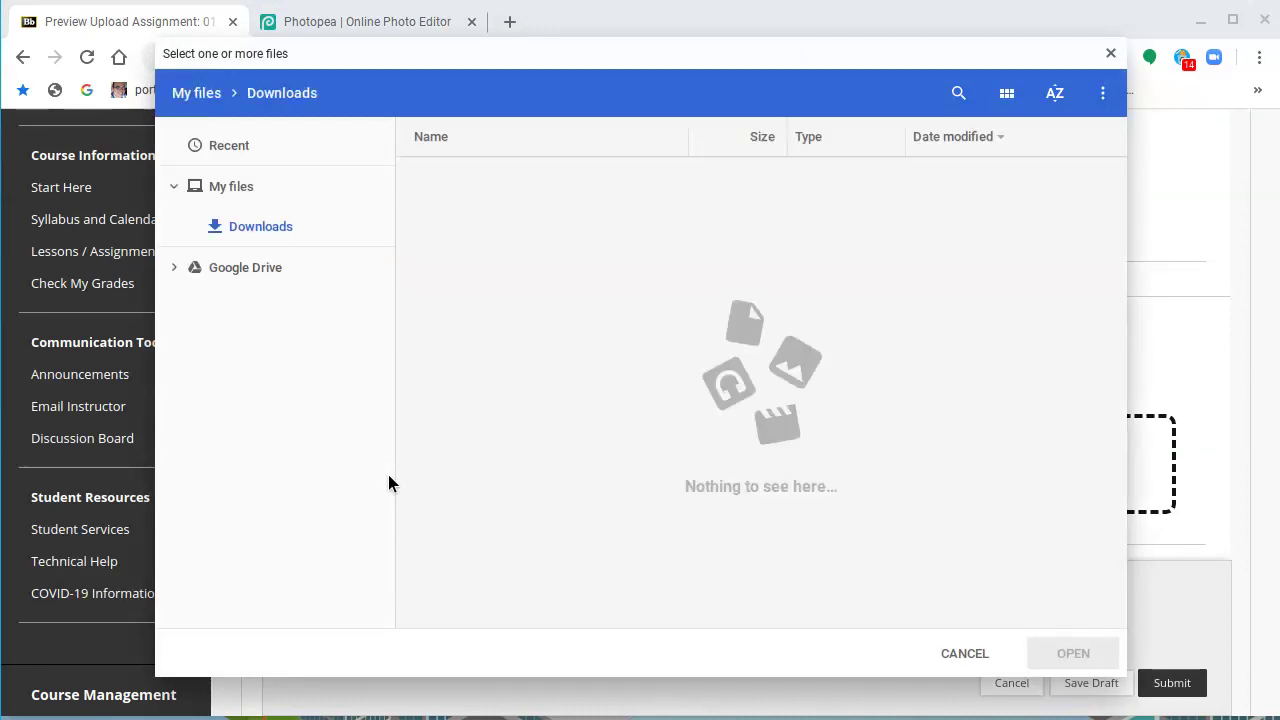
left_click(220, 270)
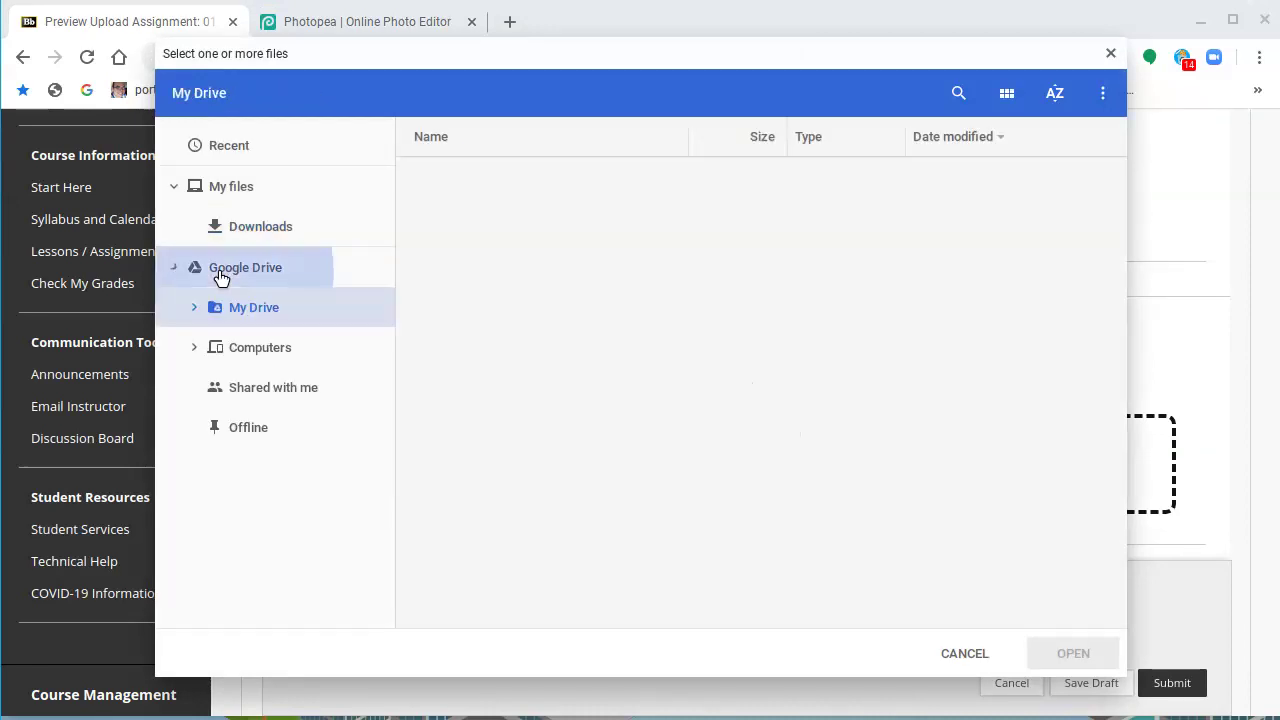
left_click(467, 178)
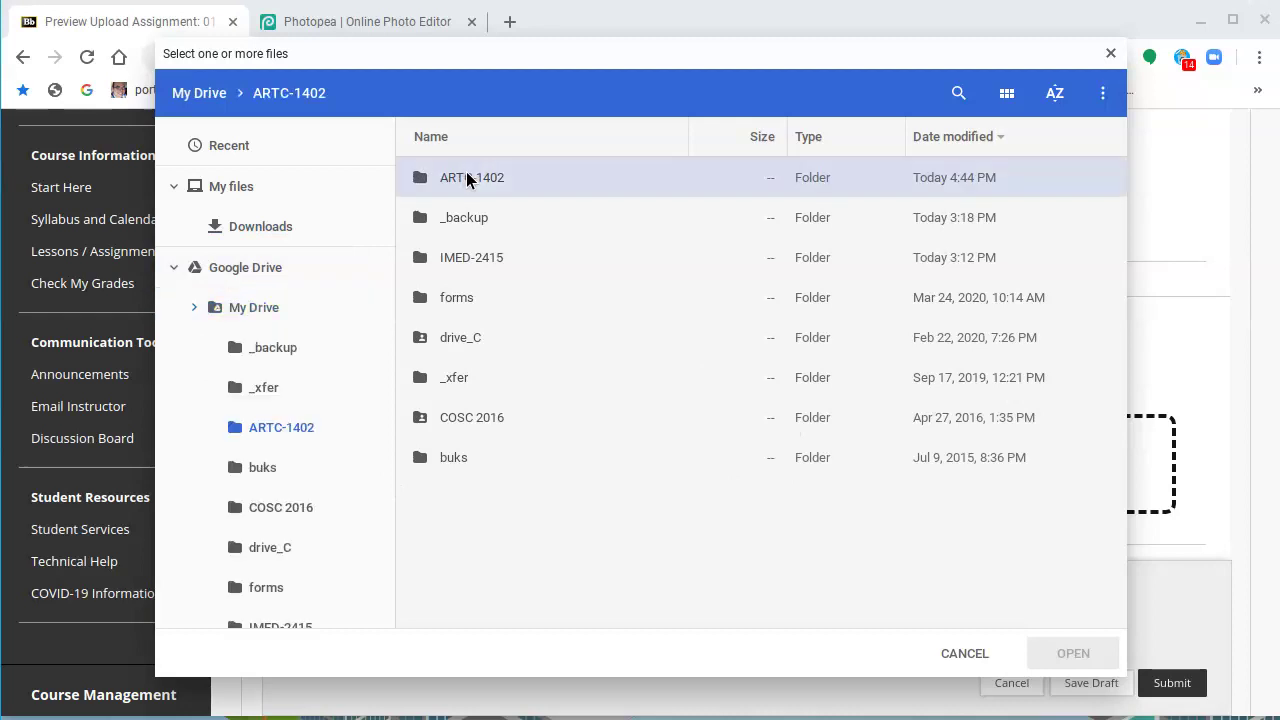
left_click(480, 182)
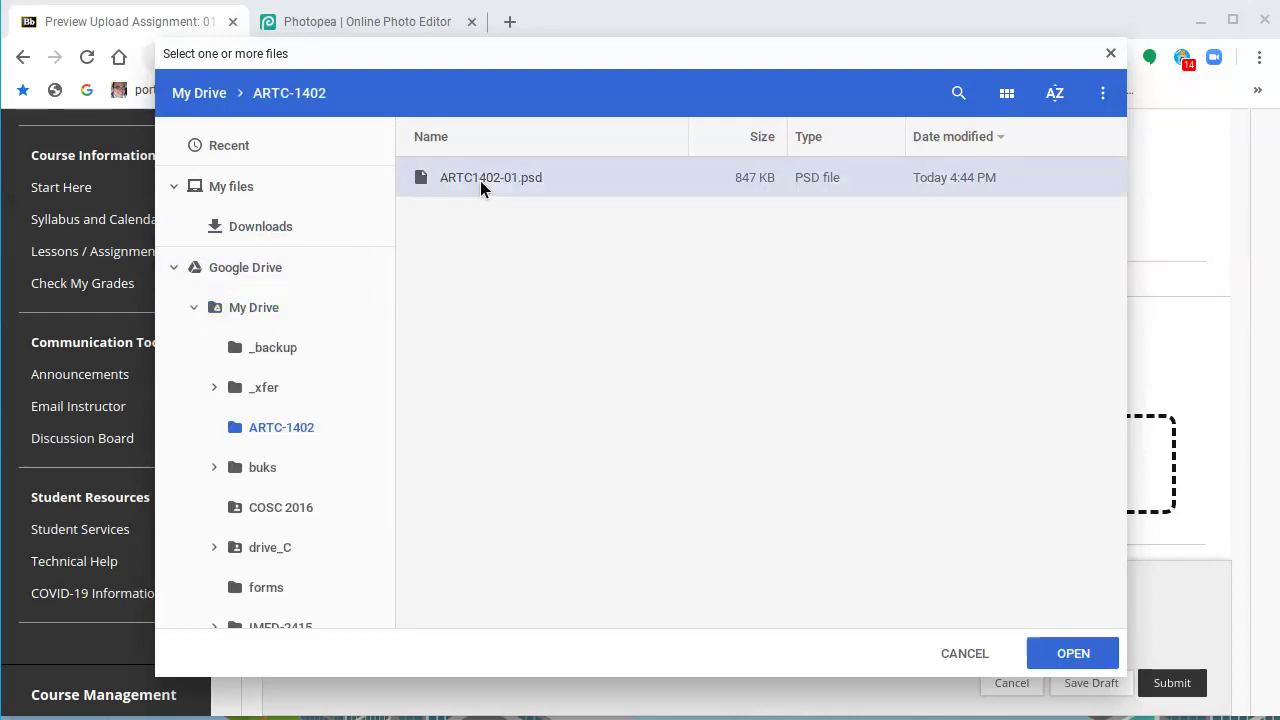
left_click(1074, 655)
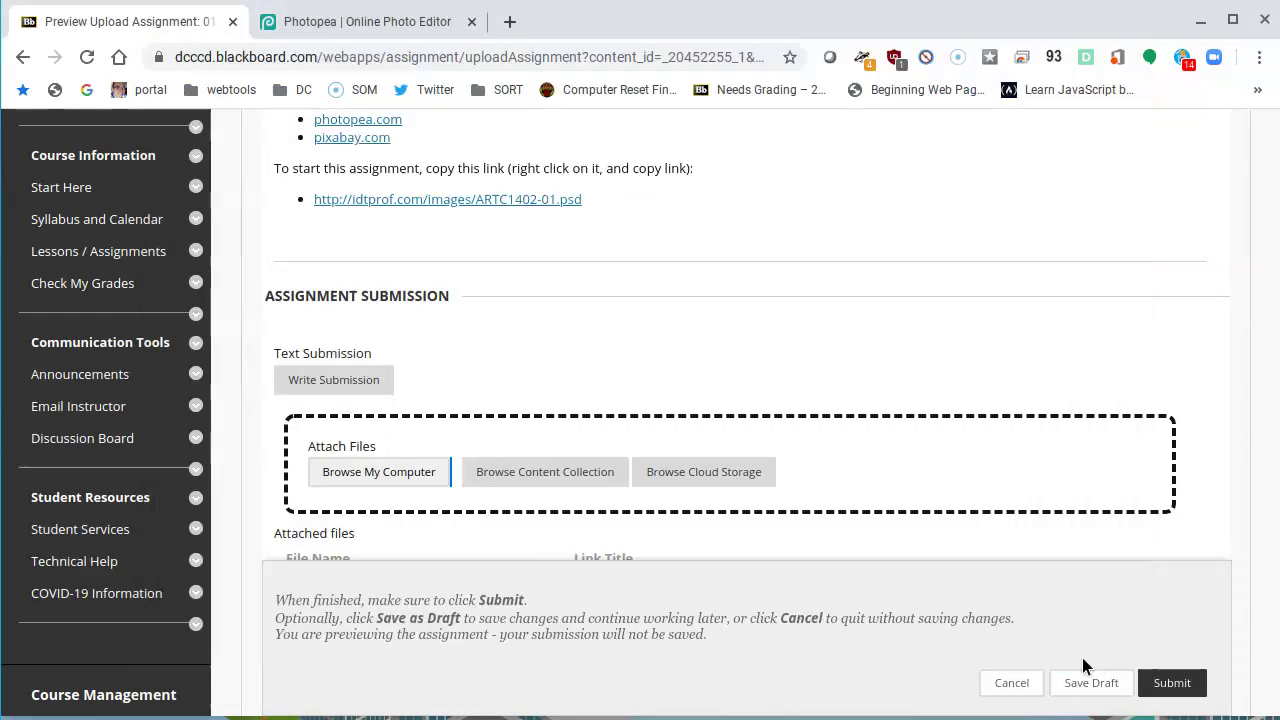
- Submit the assignment with the attached PSD file
scroll(757, 440, "down", 3)
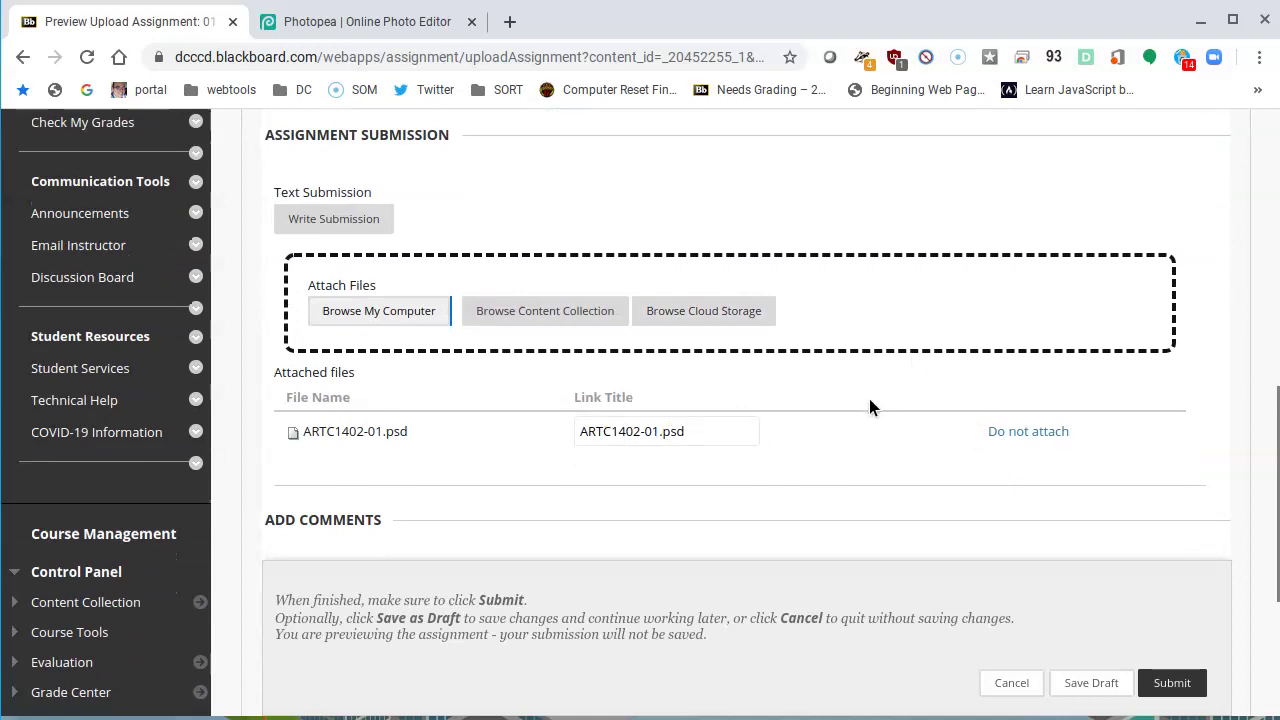
scroll(742, 395, "down", 3)
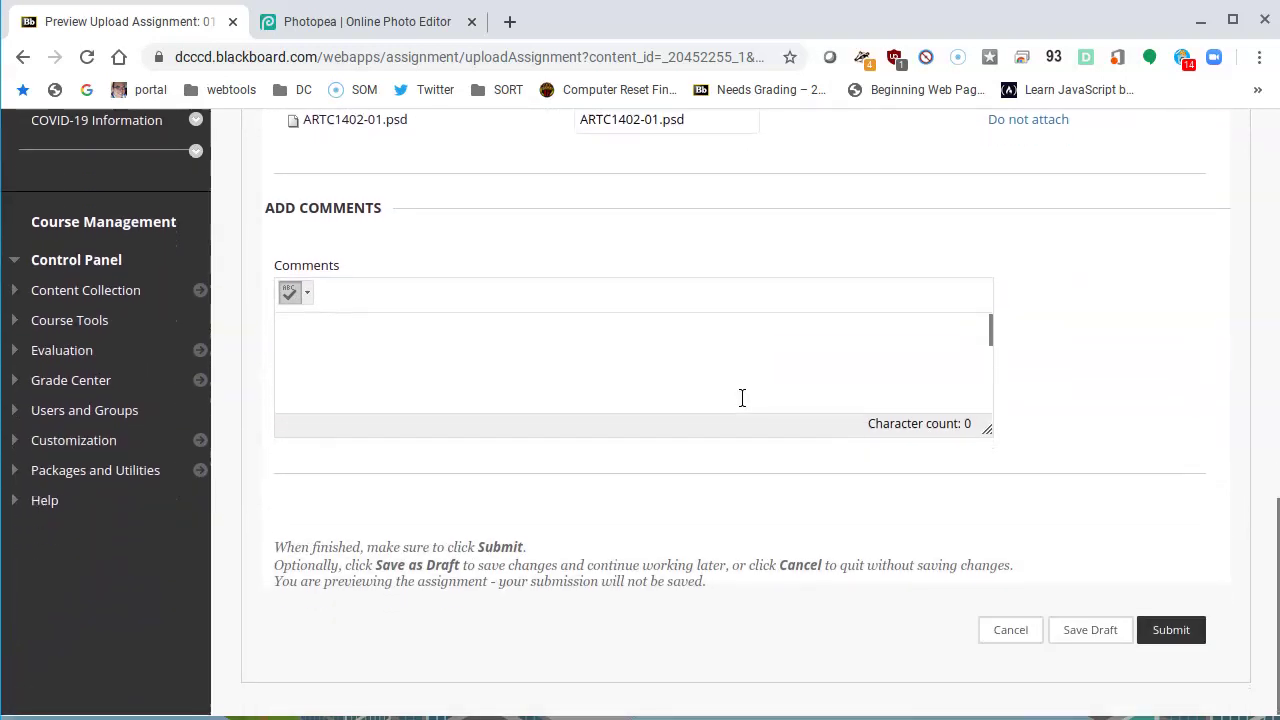
left_click(1187, 638)
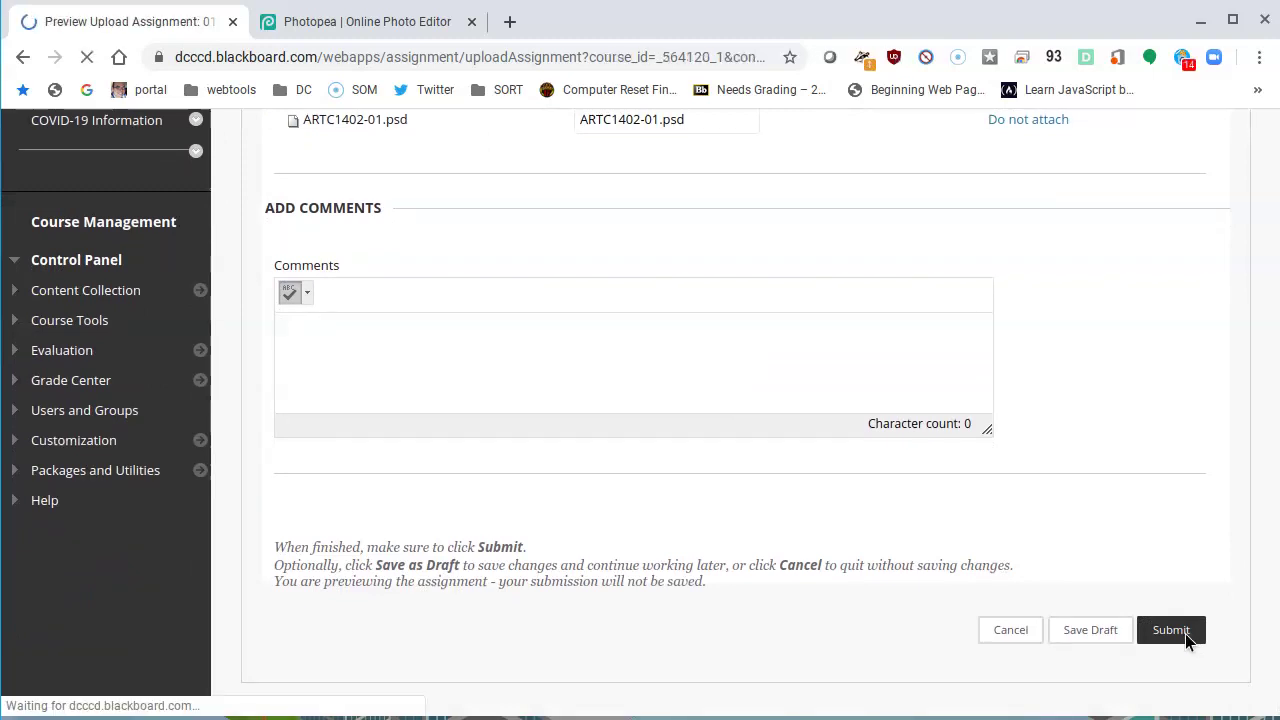